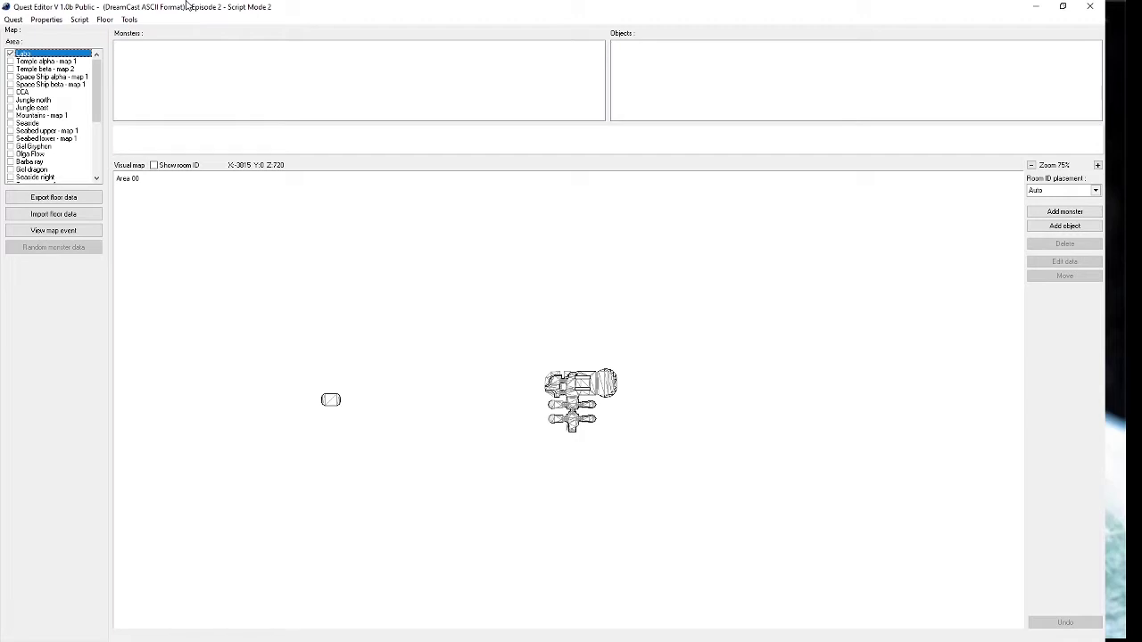
{"action": "left_click", "coordinate": [79, 18]}
{"action": "mouse_move", "coordinate": [9, 21]}
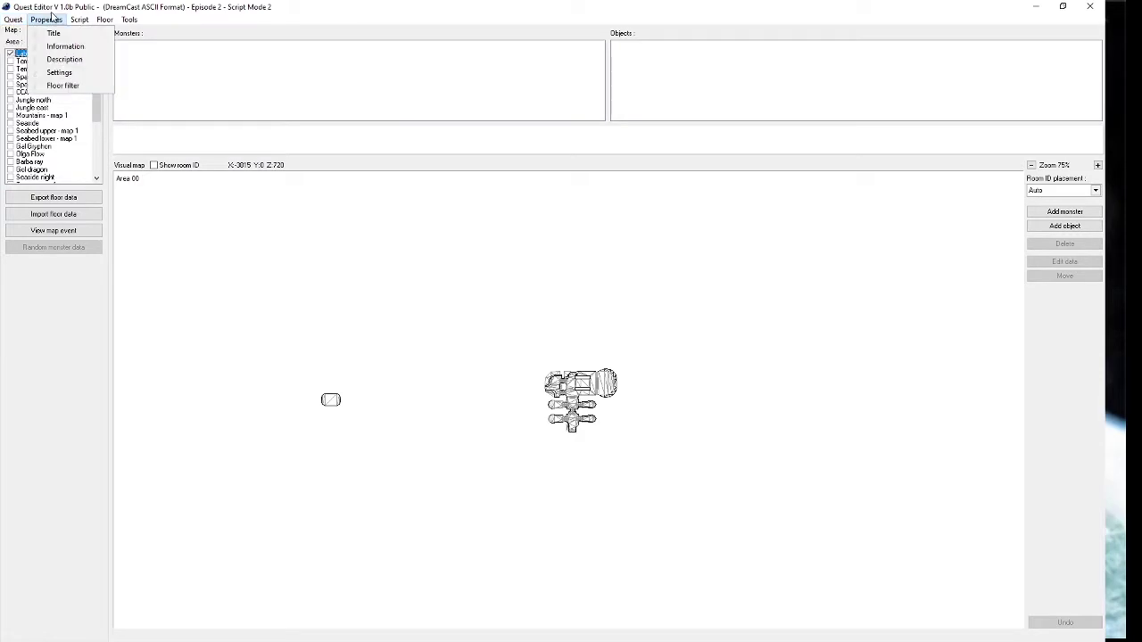
{"action": "left_click", "coordinate": [46, 19]}
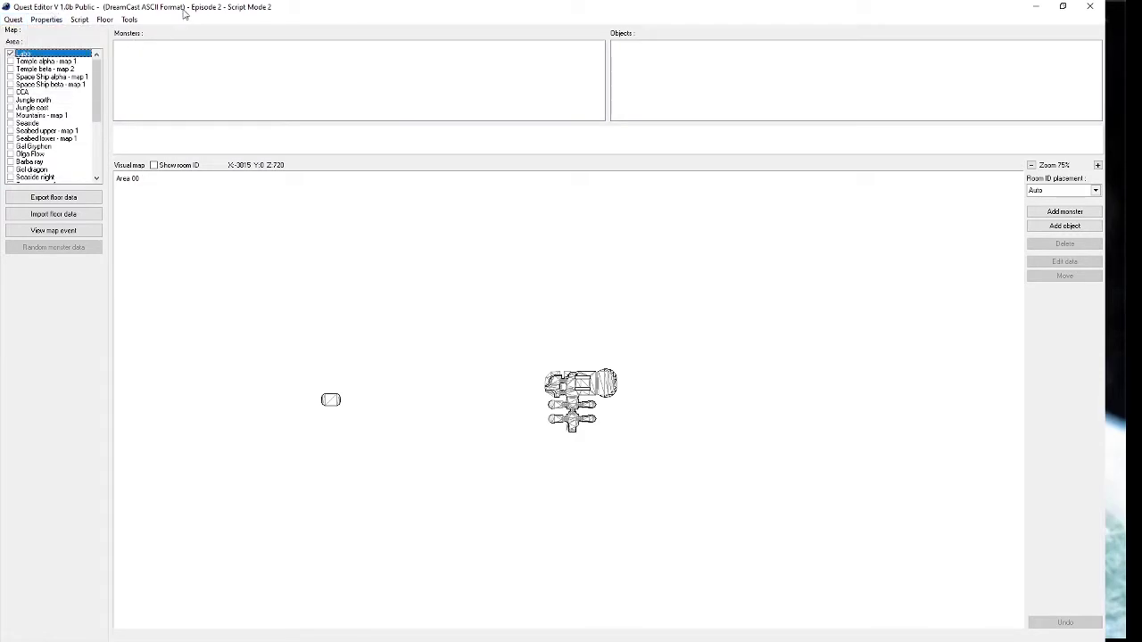
Review the quest file types offered for loading, pick Server Quest File (*.qst*), and leave without loading a quest.
{"action": "left_click", "coordinate": [14, 18]}
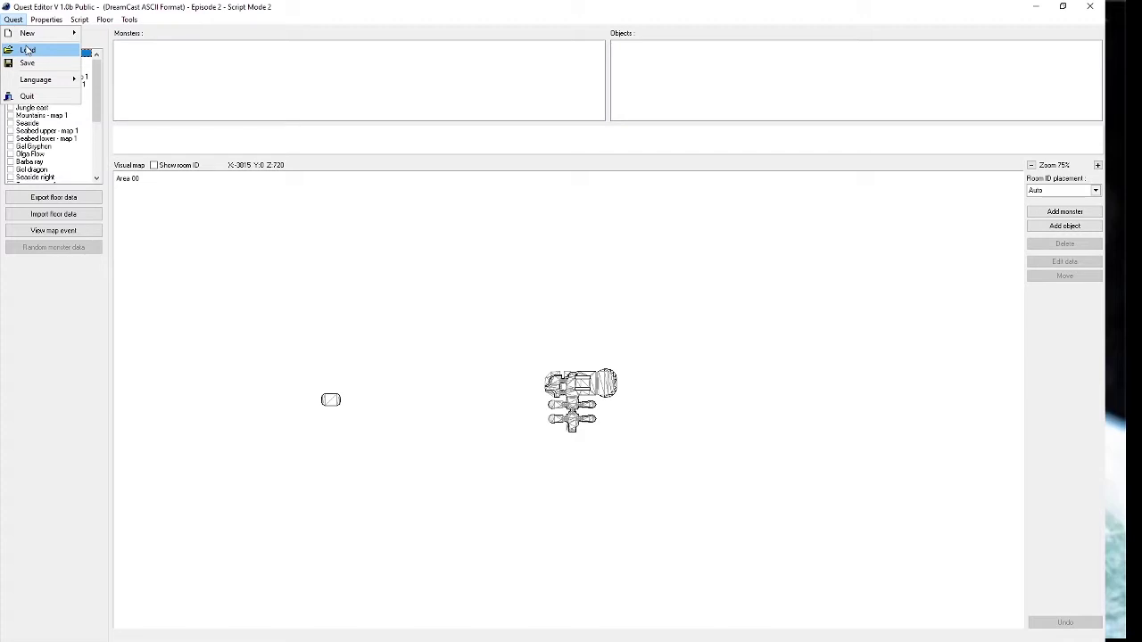
{"action": "left_click", "coordinate": [26, 50]}
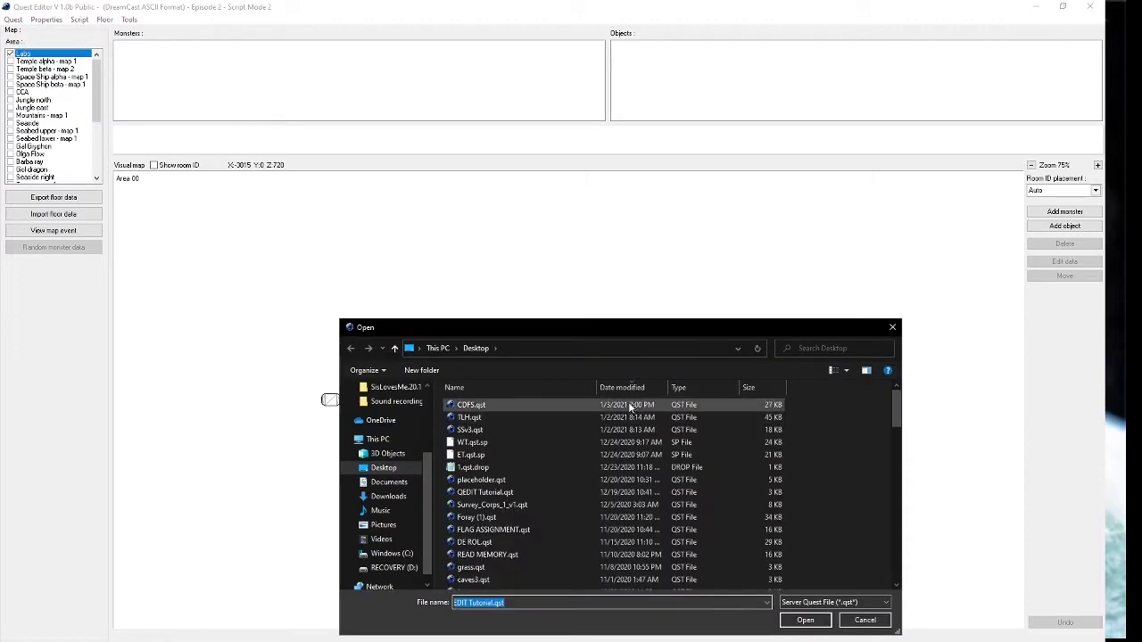
{"action": "left_click", "coordinate": [872, 607]}
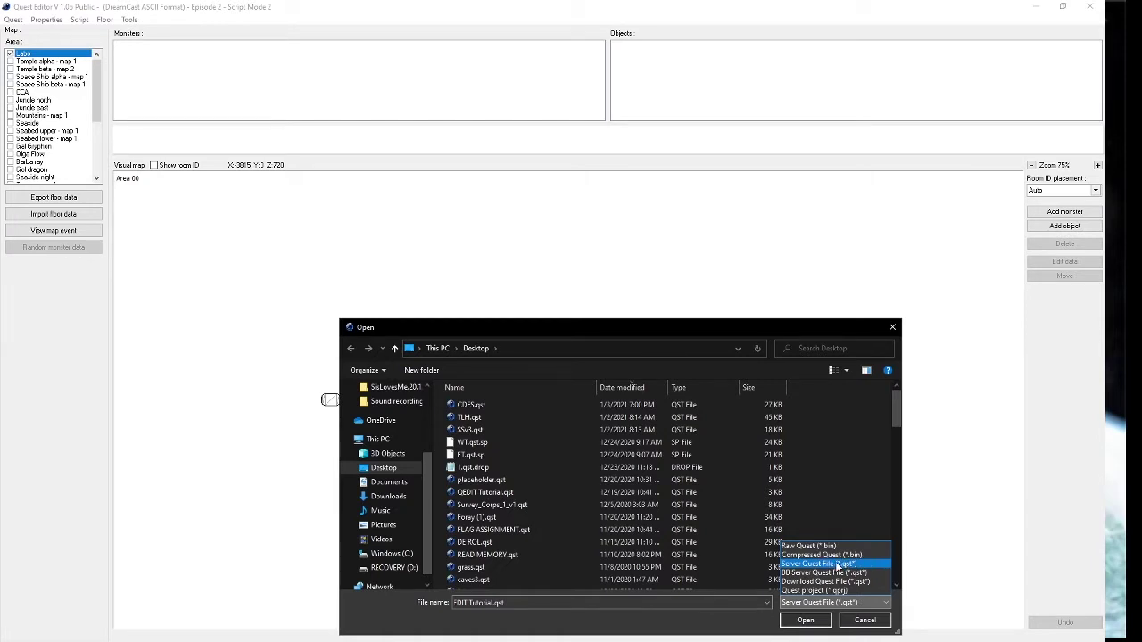
{"action": "left_click", "coordinate": [837, 565]}
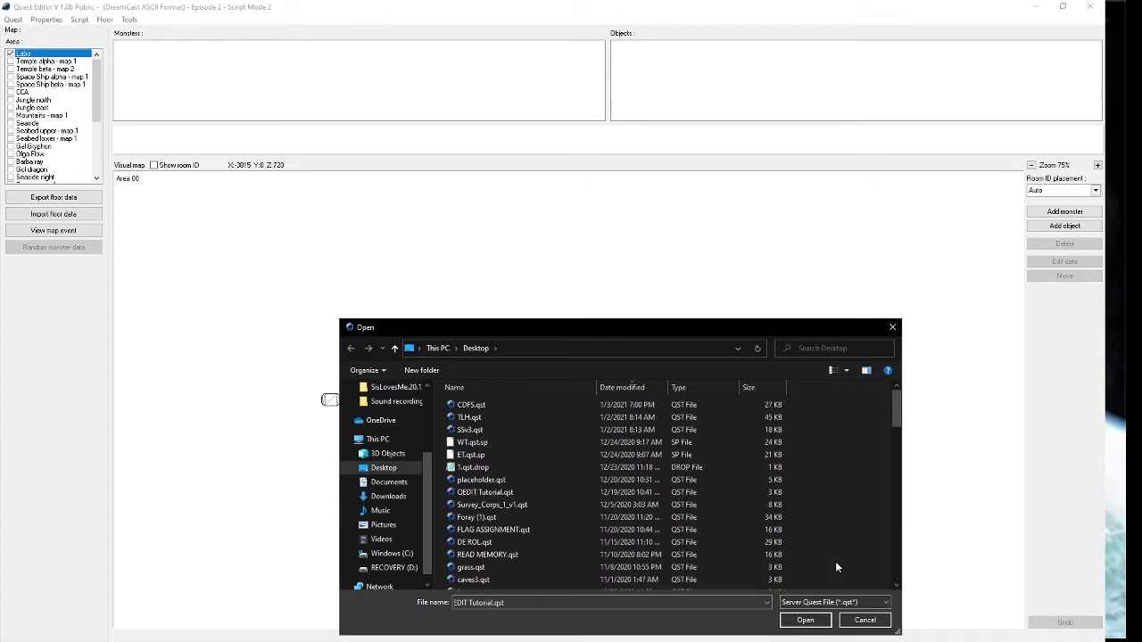
{"action": "left_click", "coordinate": [865, 620]}
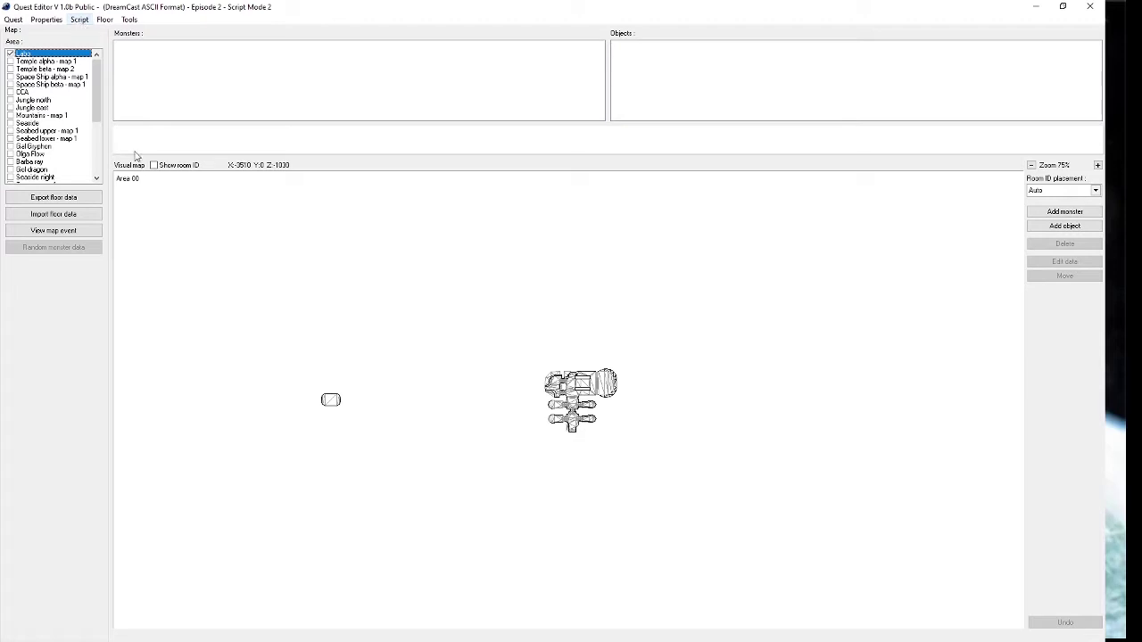
{"action": "left_click_drag", "start_coordinate": [227, 323], "coordinate": [349, 321]}
{"action": "left_click_drag", "start_coordinate": [281, 361], "coordinate": [469, 360]}
{"action": "left_click_drag", "start_coordinate": [395, 365], "coordinate": [537, 375]}
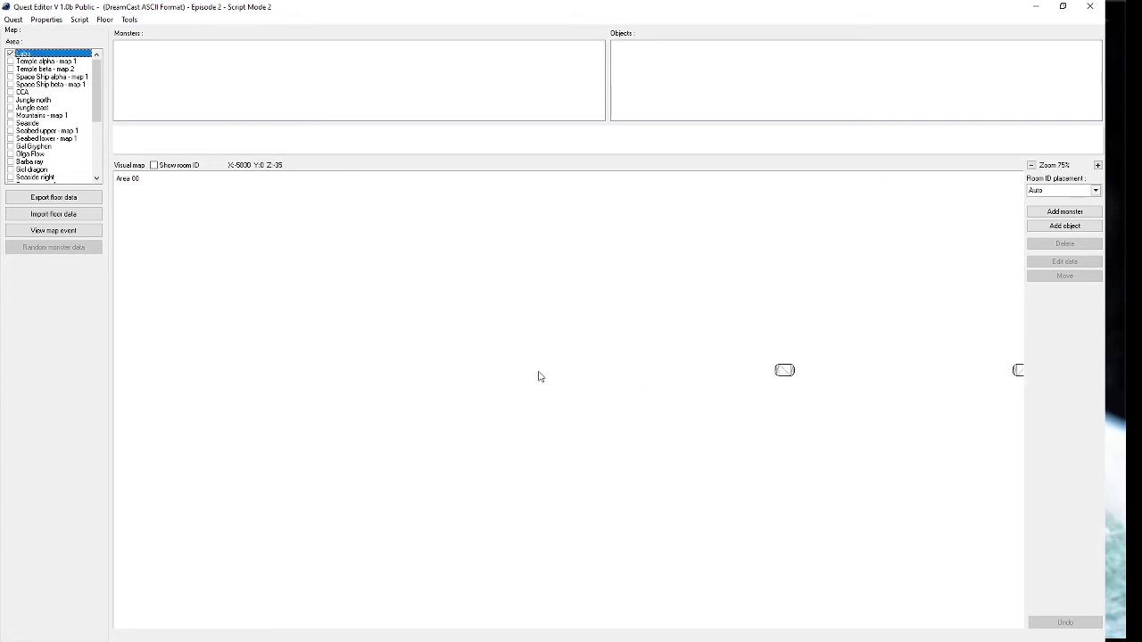
{"action": "mouse_move", "coordinate": [135, 367]}
{"action": "left_mouse_down"}
{"action": "mouse_move", "coordinate": [351, 366]}
{"action": "mouse_move", "coordinate": [560, 395]}
{"action": "left_mouse_up"}
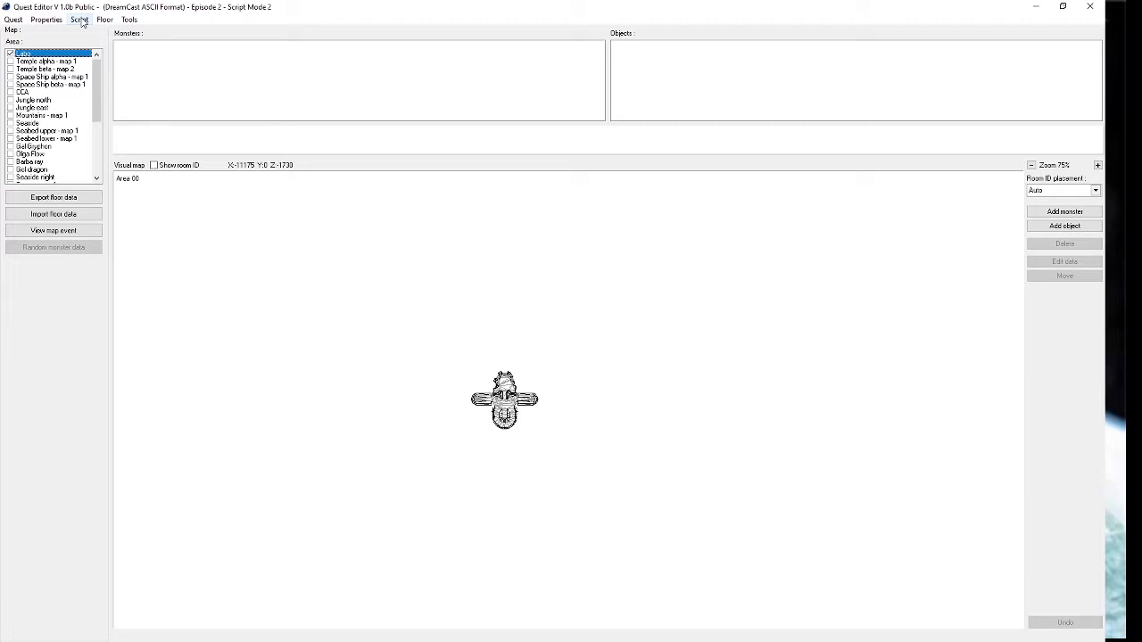
Open the quest script and inspect the set_episode command's argument in decimal format without changing it.
{"action": "left_click", "coordinate": [80, 20]}
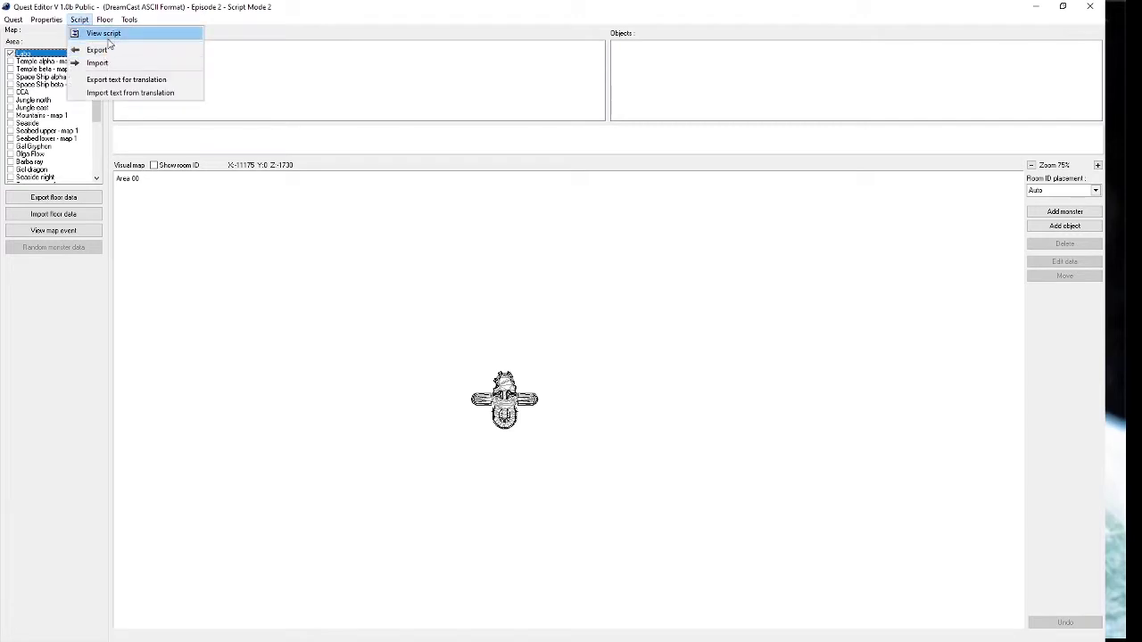
{"action": "left_click", "coordinate": [105, 34]}
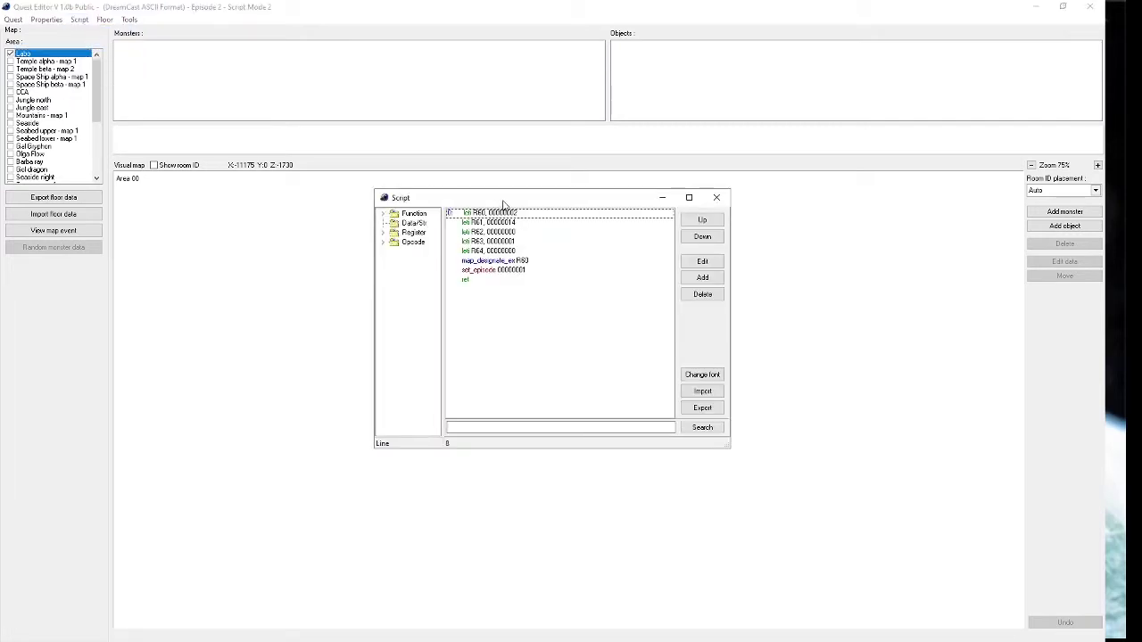
{"action": "left_click", "coordinate": [521, 274]}
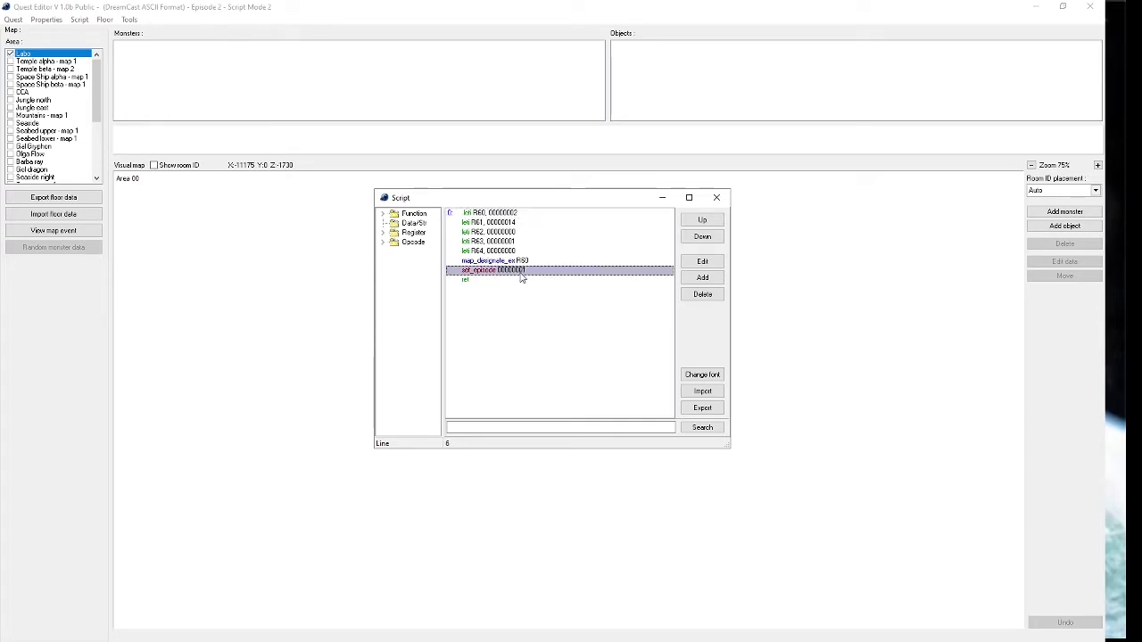
{"action": "left_click", "coordinate": [692, 264]}
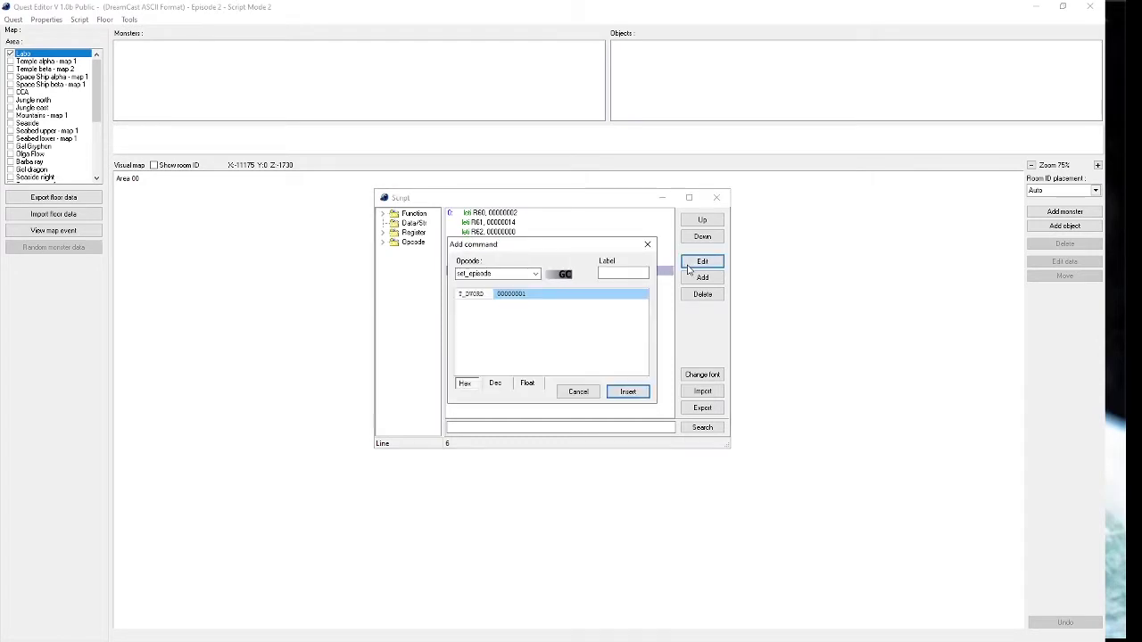
{"action": "left_click", "coordinate": [495, 386]}
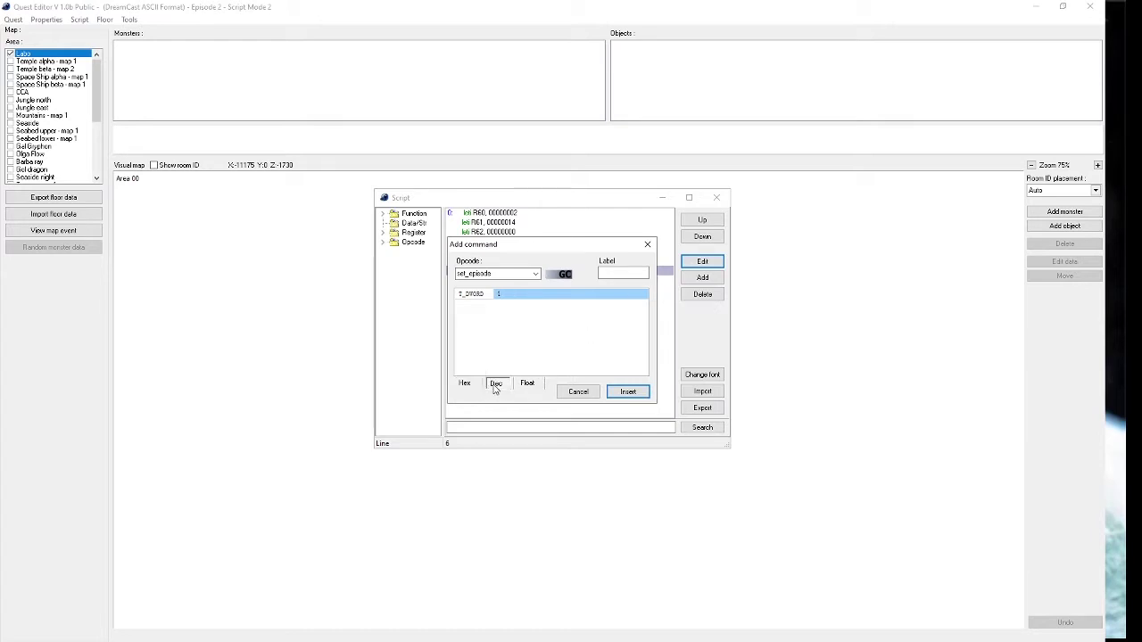
{"action": "left_click", "coordinate": [572, 397]}
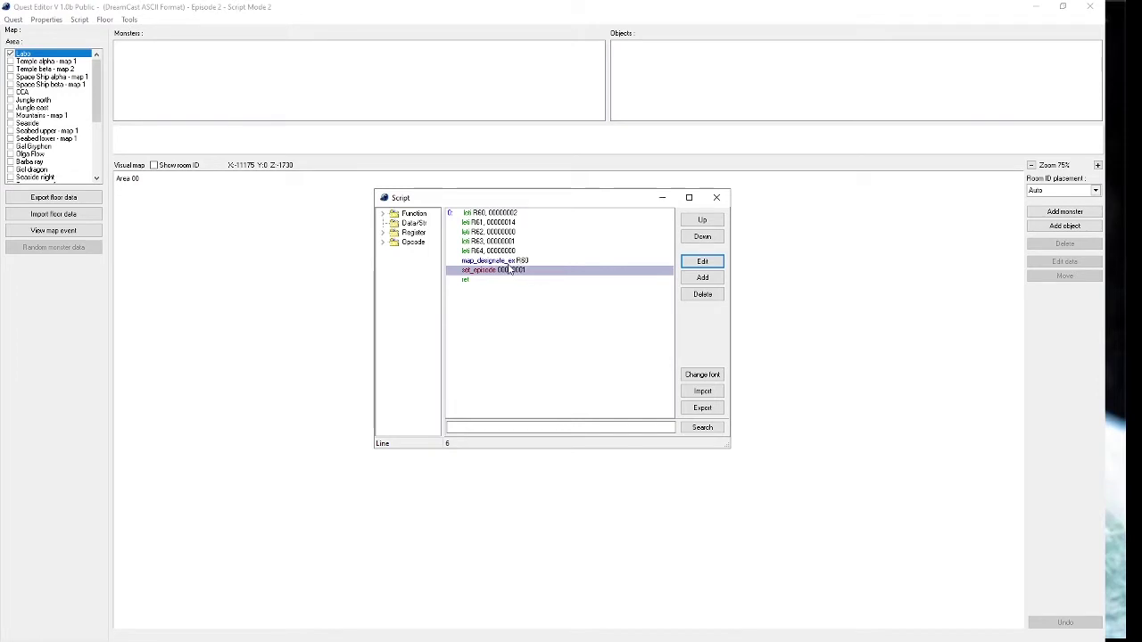
Set the R60 value in the script's first leti command to decimal 18 (hexadecimal 00000012).
{"action": "left_click", "coordinate": [515, 215]}
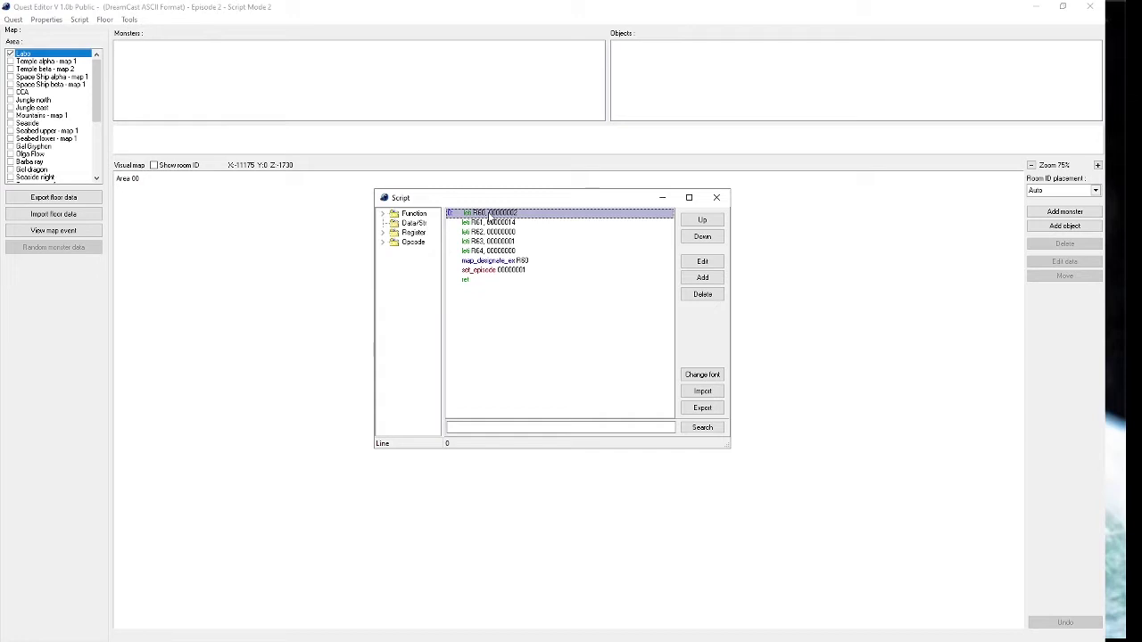
{"action": "left_click", "coordinate": [702, 266]}
{"action": "left_click", "coordinate": [513, 306]}
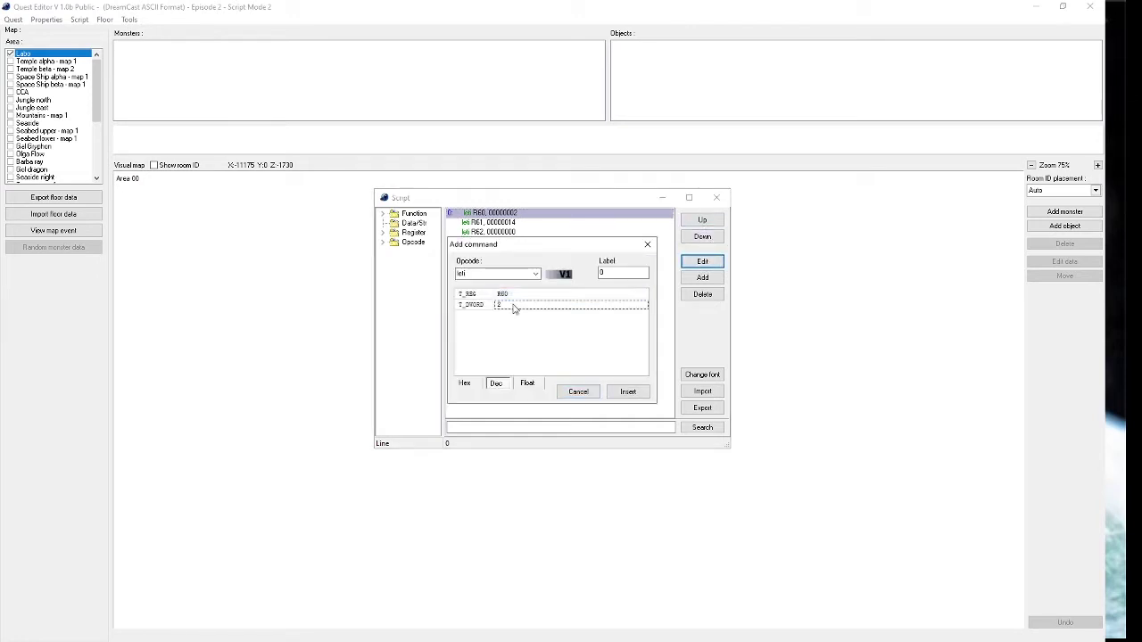
{"action": "left_click", "coordinate": [514, 305]}
{"action": "type", "text": "18"}
{"action": "left_click", "coordinate": [465, 385]}
{"action": "left_click", "coordinate": [570, 304]}
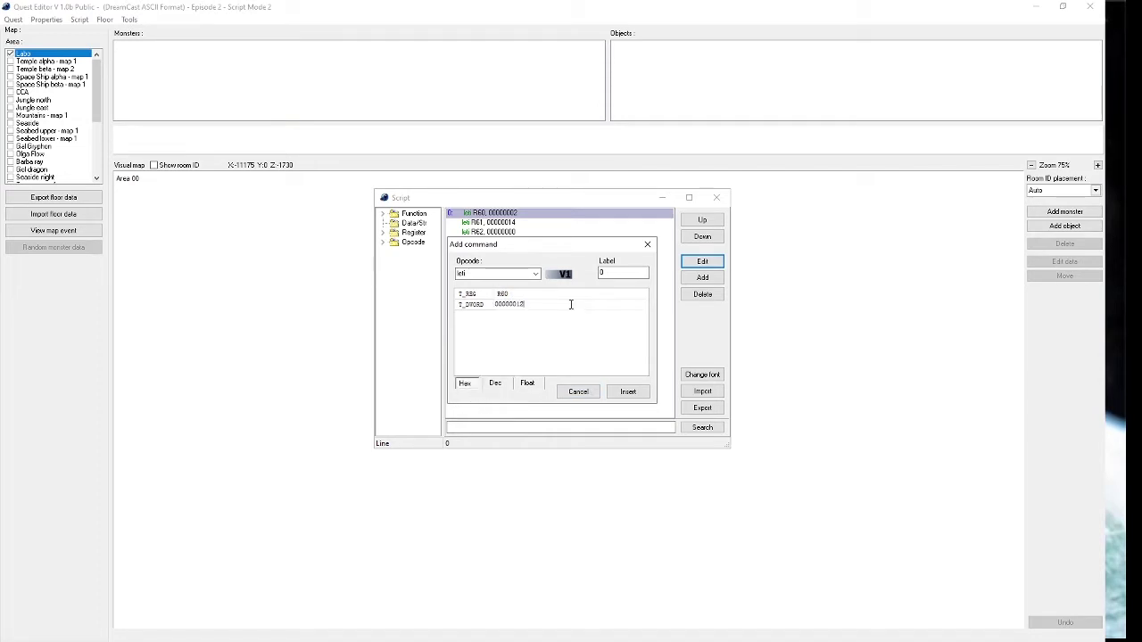
{"action": "left_click", "coordinate": [614, 392]}
Set the value of the leti command for R61 to decimal 18.
{"action": "left_click", "coordinate": [530, 223]}
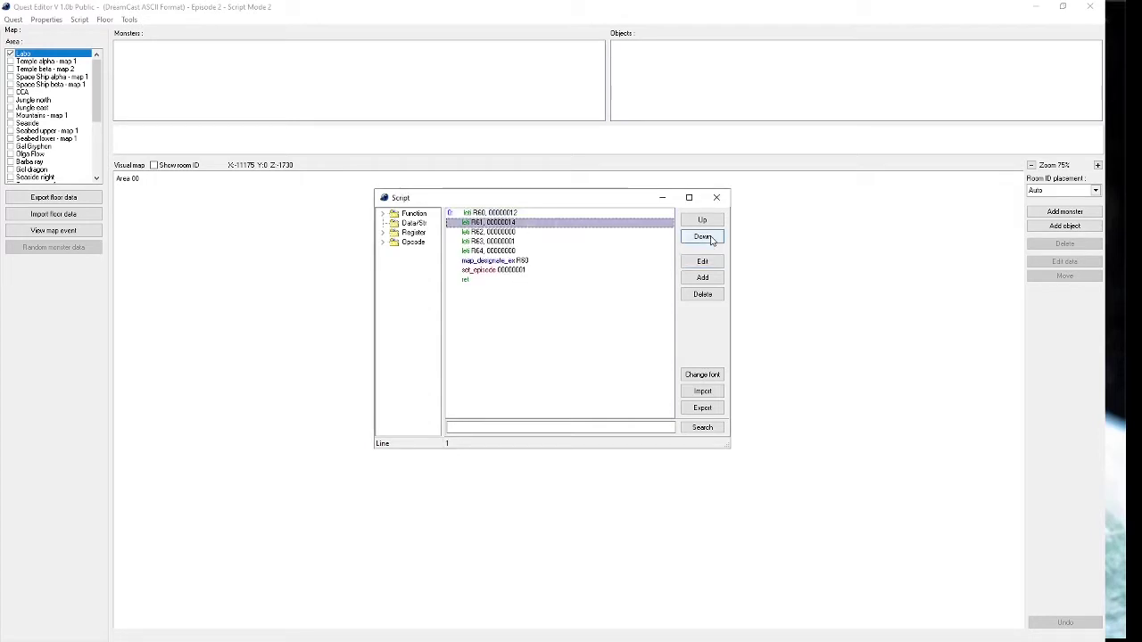
{"action": "left_click", "coordinate": [703, 261]}
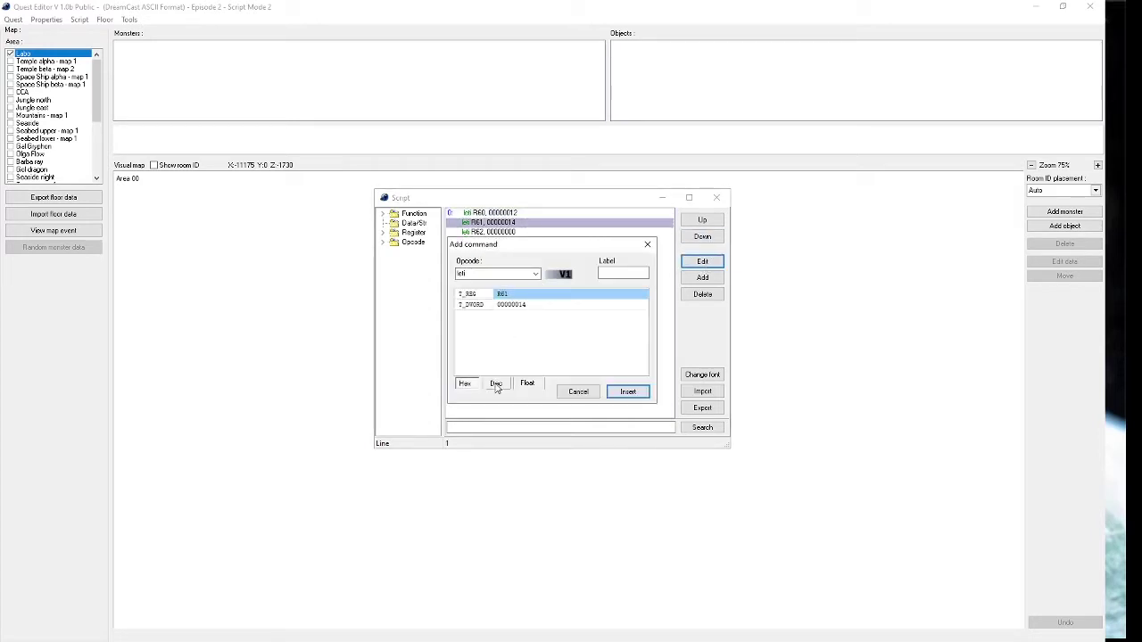
{"action": "left_click", "coordinate": [497, 385]}
{"action": "left_click", "coordinate": [534, 305]}
{"action": "type", "text": "18"}
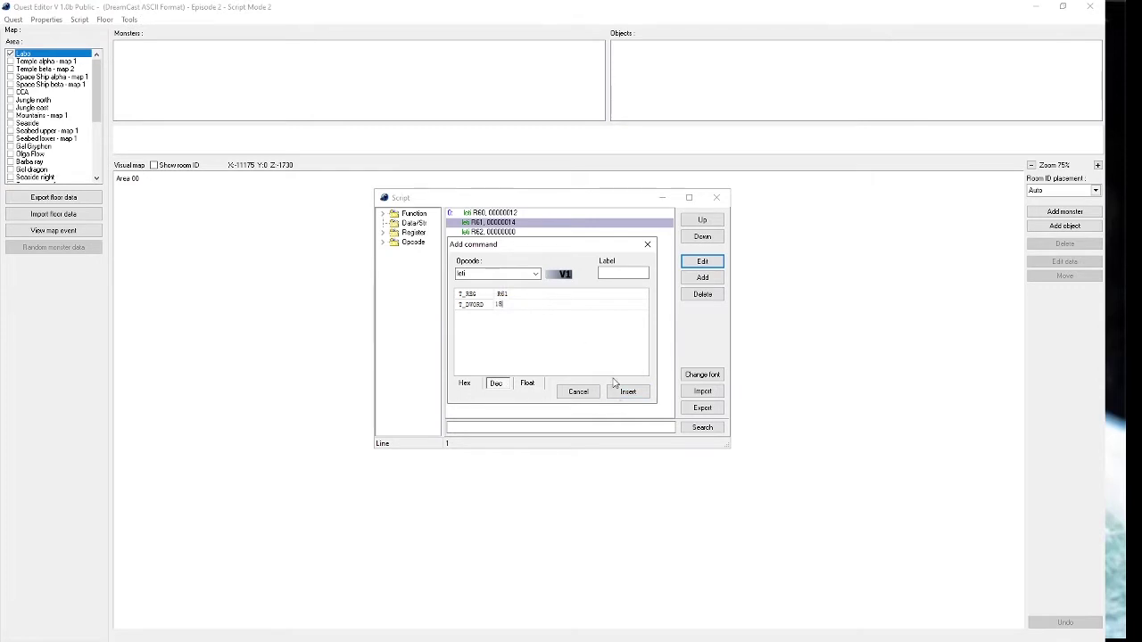
{"action": "left_click", "coordinate": [621, 391]}
Set the value of the leti command for R63 to 0.
{"action": "left_click", "coordinate": [528, 241]}
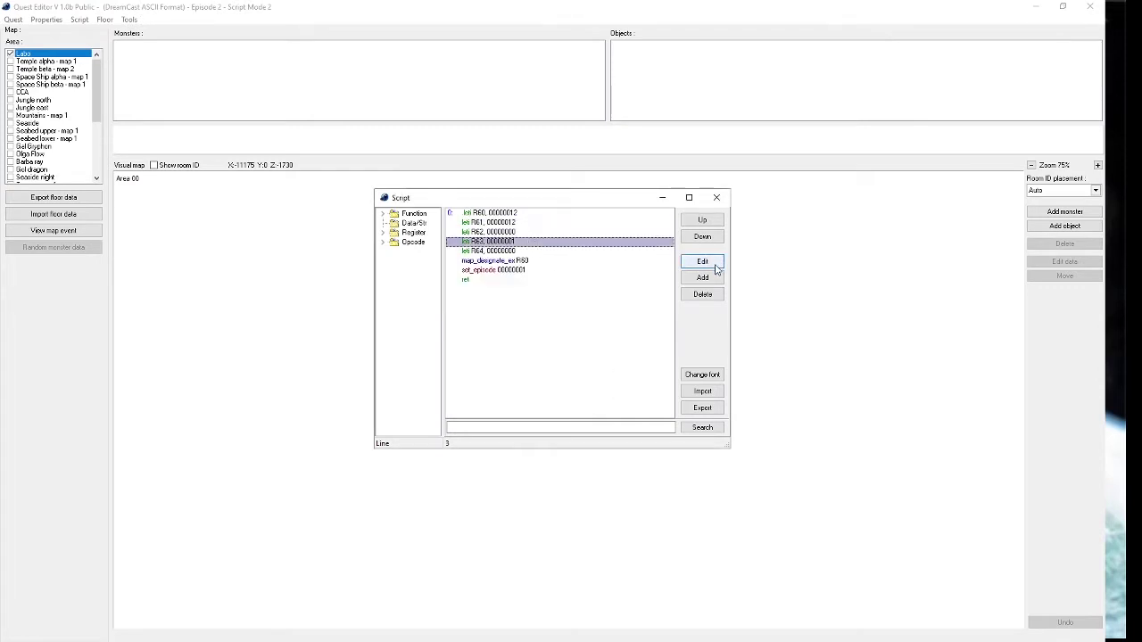
{"action": "left_click", "coordinate": [711, 263]}
{"action": "left_click", "coordinate": [527, 305]}
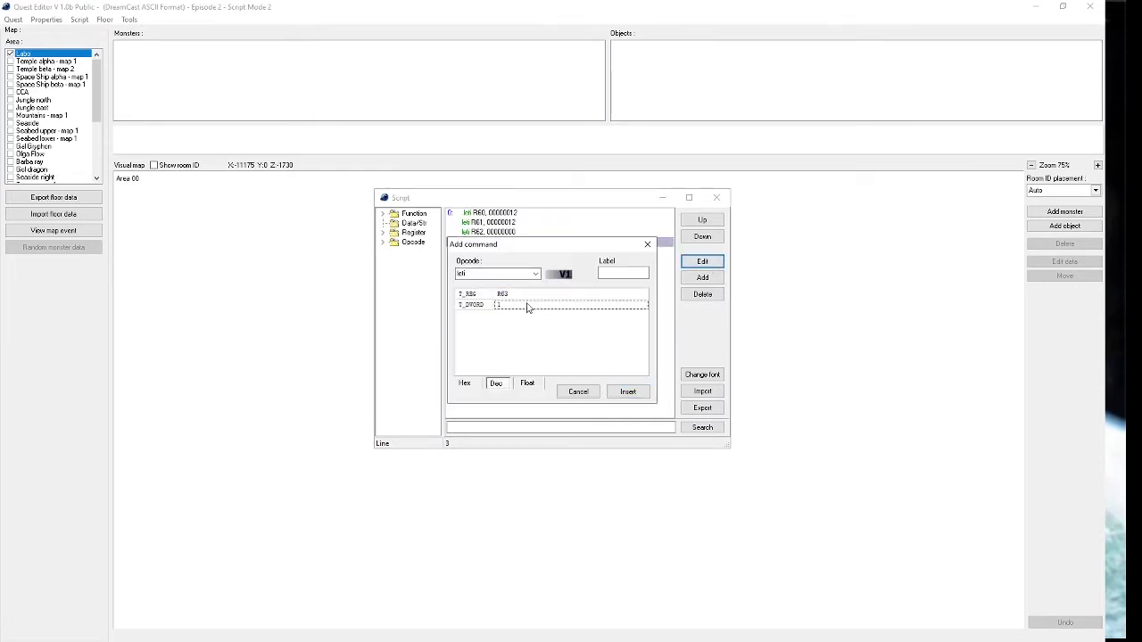
{"action": "left_click", "coordinate": [526, 305]}
{"action": "type", "text": "0"}
{"action": "left_click", "coordinate": [628, 393]}
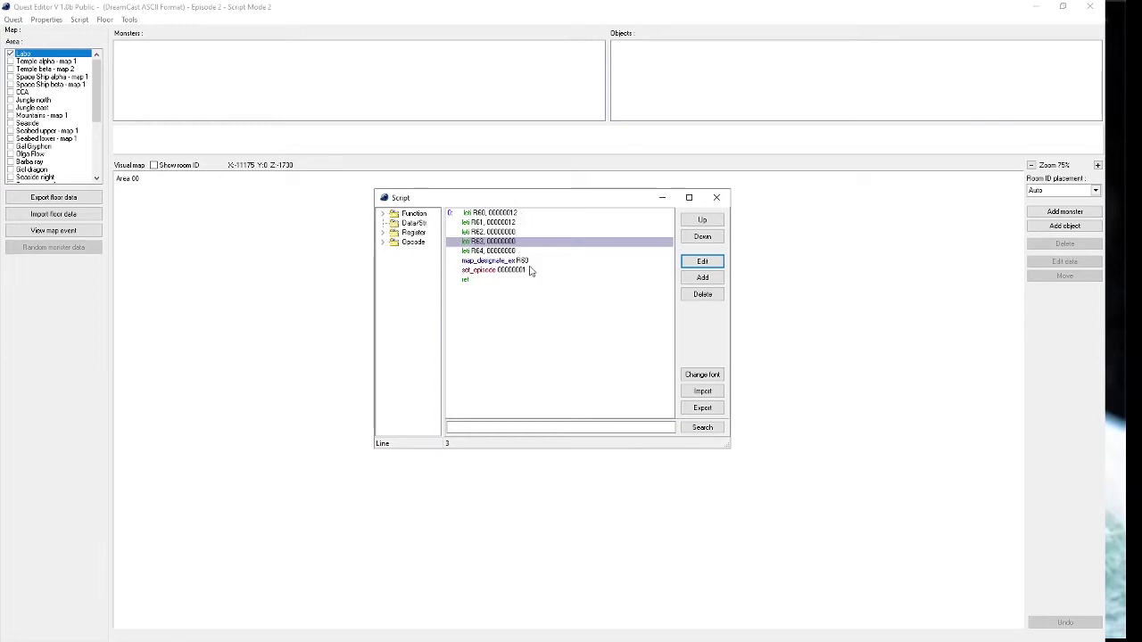
Add a set_mainwarp command with the value 1 after the set_episode line.
{"action": "left_click", "coordinate": [531, 261]}
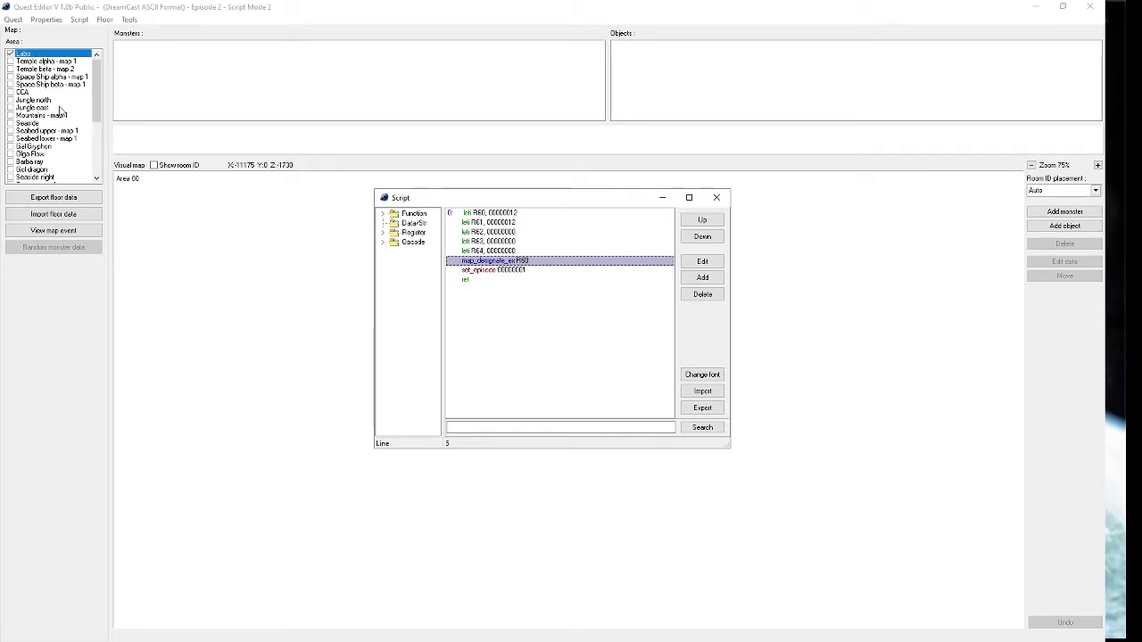
{"action": "left_click", "coordinate": [505, 270]}
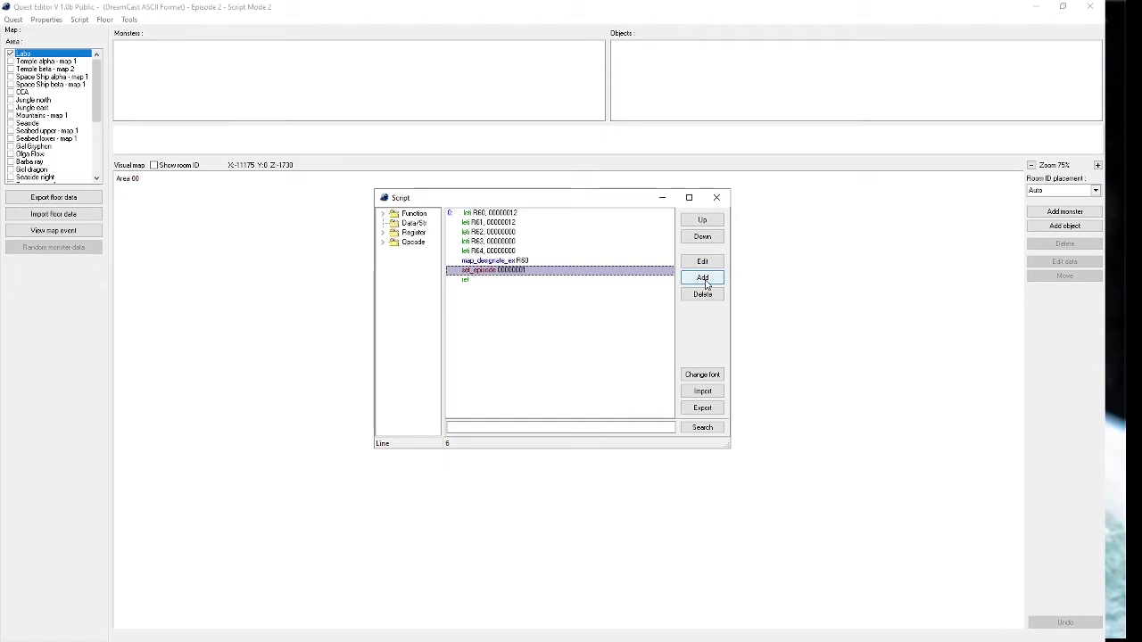
{"action": "left_click", "coordinate": [703, 279]}
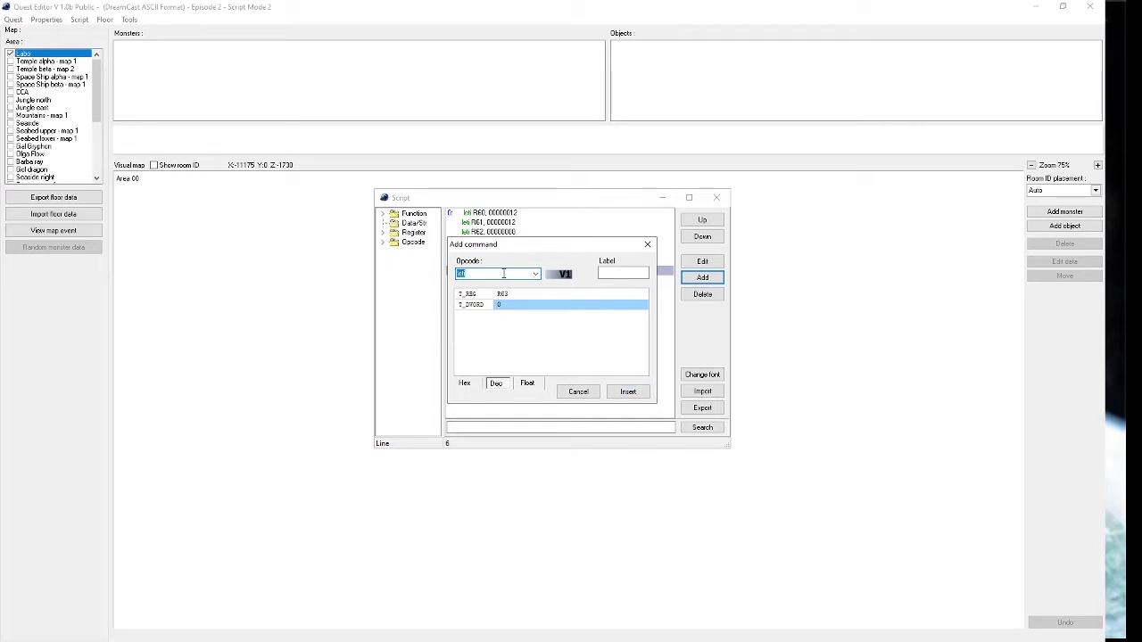
{"action": "left_click", "coordinate": [535, 273]}
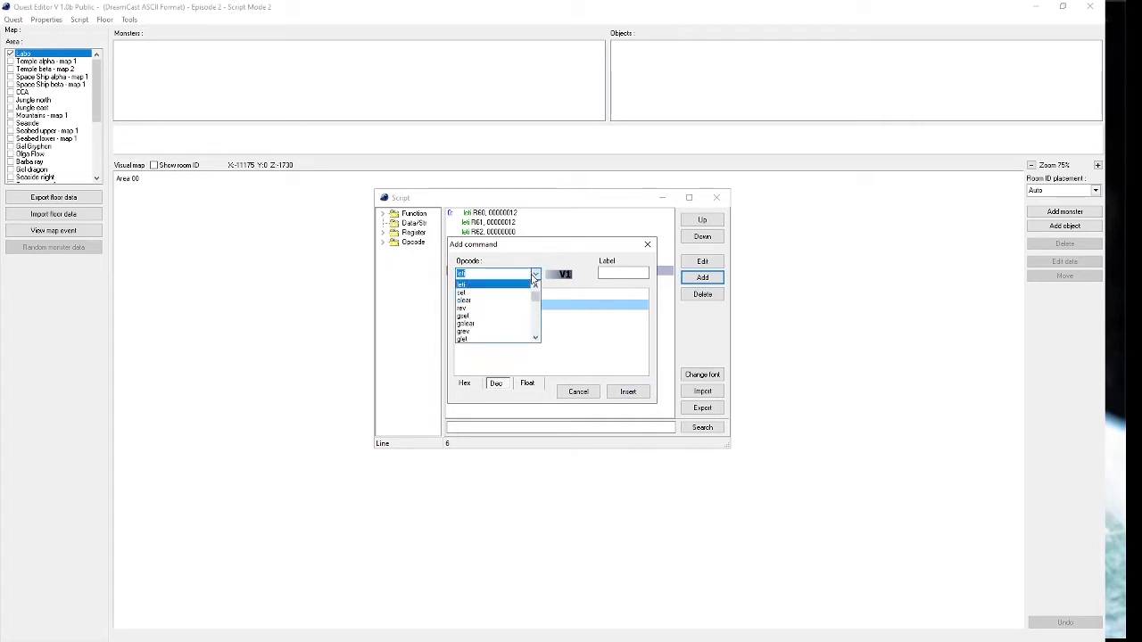
{"action": "scroll", "coordinate": [503, 325], "scroll_direction": "down", "scroll_amount": 6}
{"action": "scroll", "coordinate": [503, 325], "scroll_direction": "up", "scroll_amount": 5}
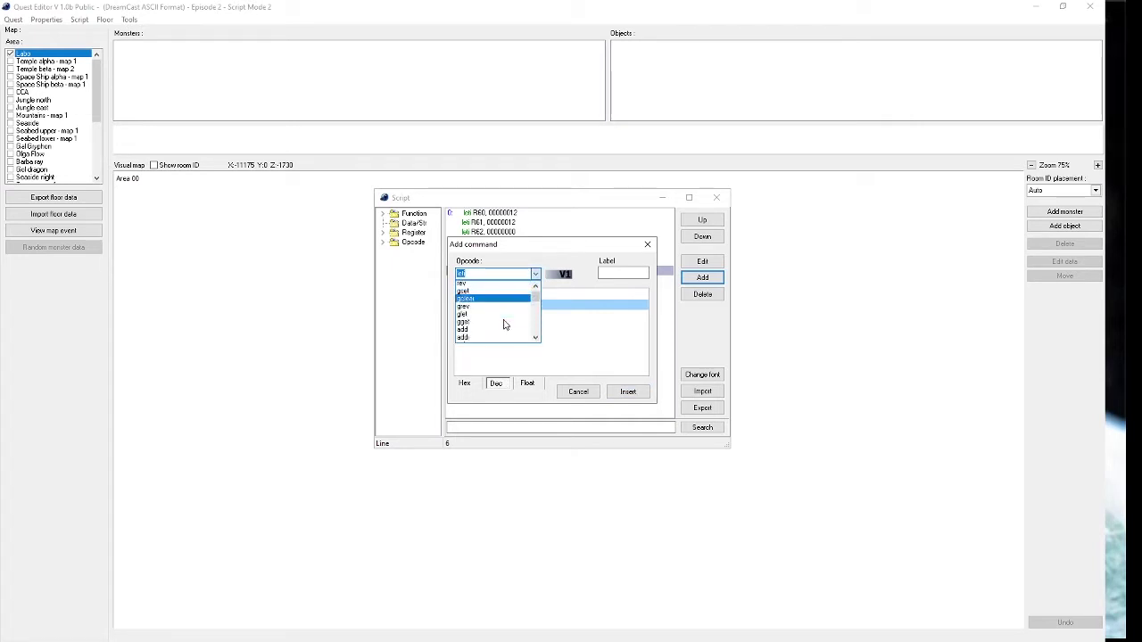
{"action": "left_click", "coordinate": [498, 274]}
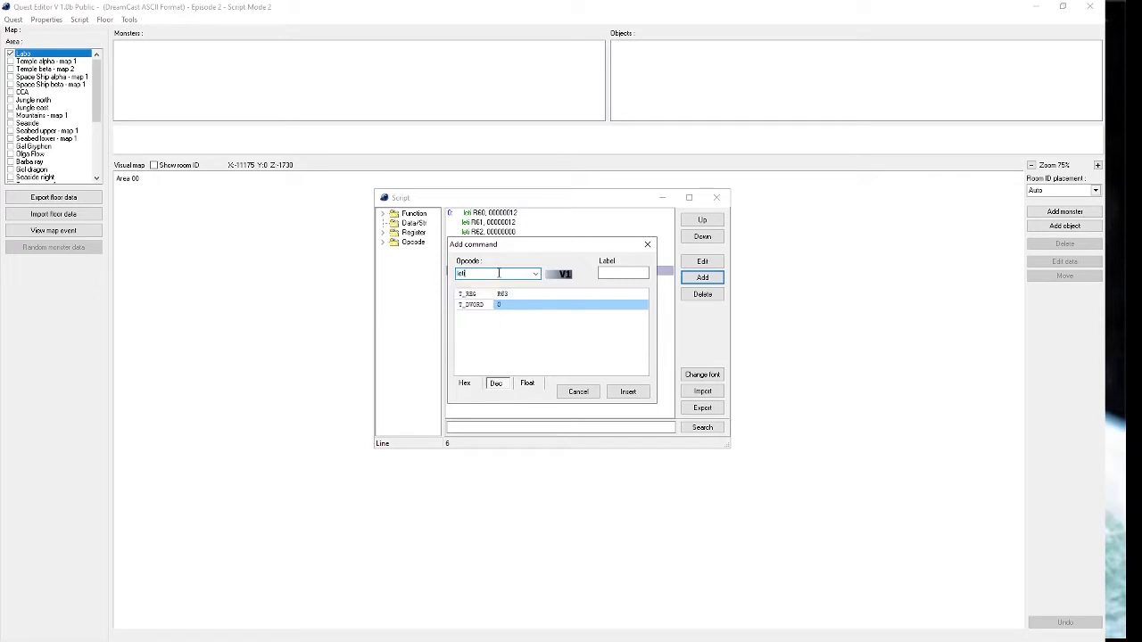
{"action": "key", "text": "BackSpace"}
{"action": "key", "text": "BackSpace"}
{"action": "key", "text": "BackSpace"}
{"action": "key", "text": "BackSpace"}
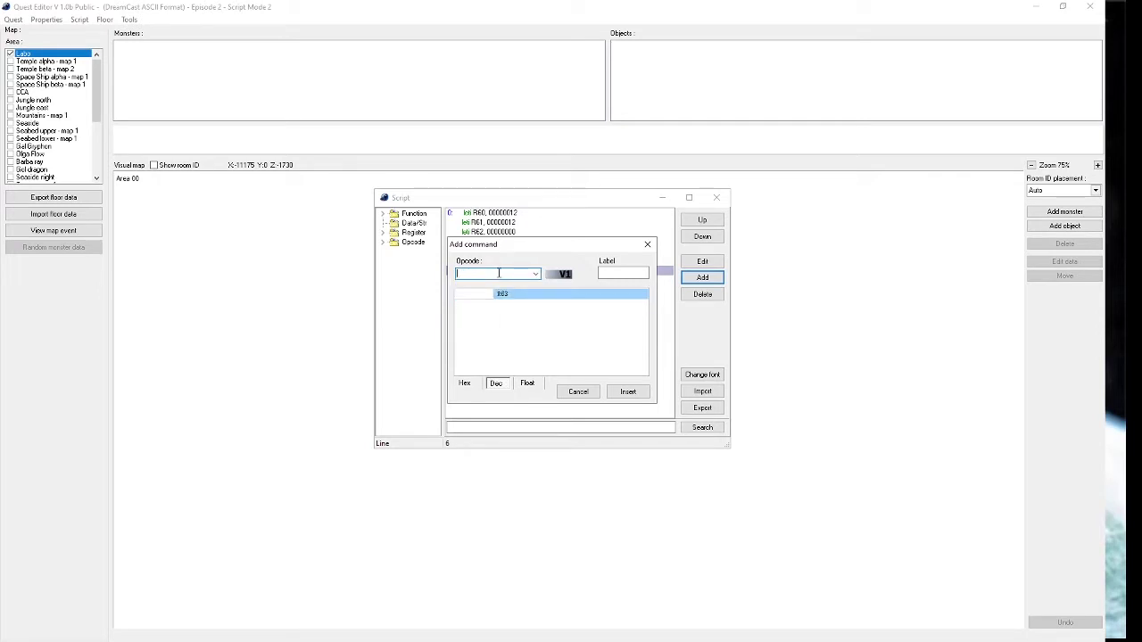
{"action": "type", "text": "set_mainwarp"}
{"action": "left_click", "coordinate": [534, 293]}
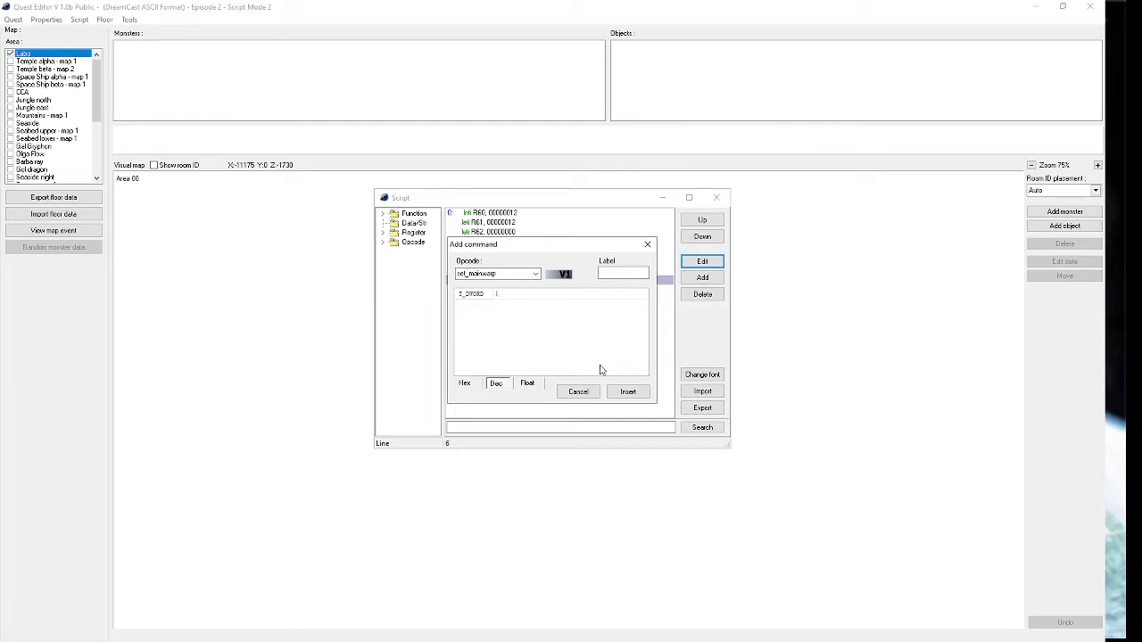
{"action": "left_click", "coordinate": [627, 391]}
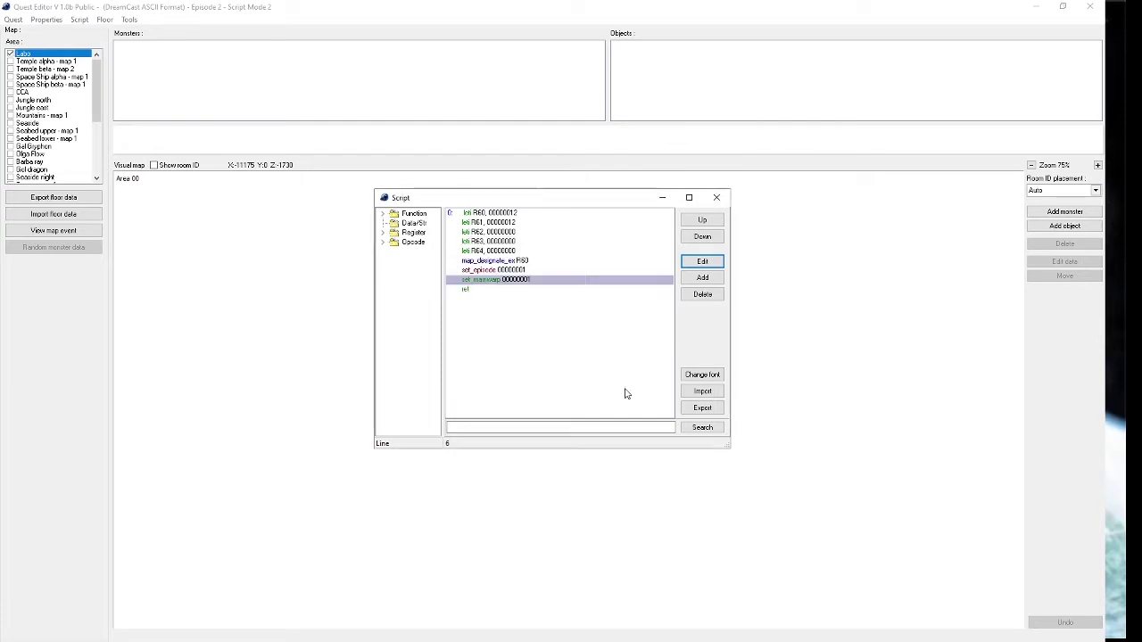
Add a nop command between the set_mainwarp line and the final ret, and close the script window.
{"action": "left_click", "coordinate": [474, 291]}
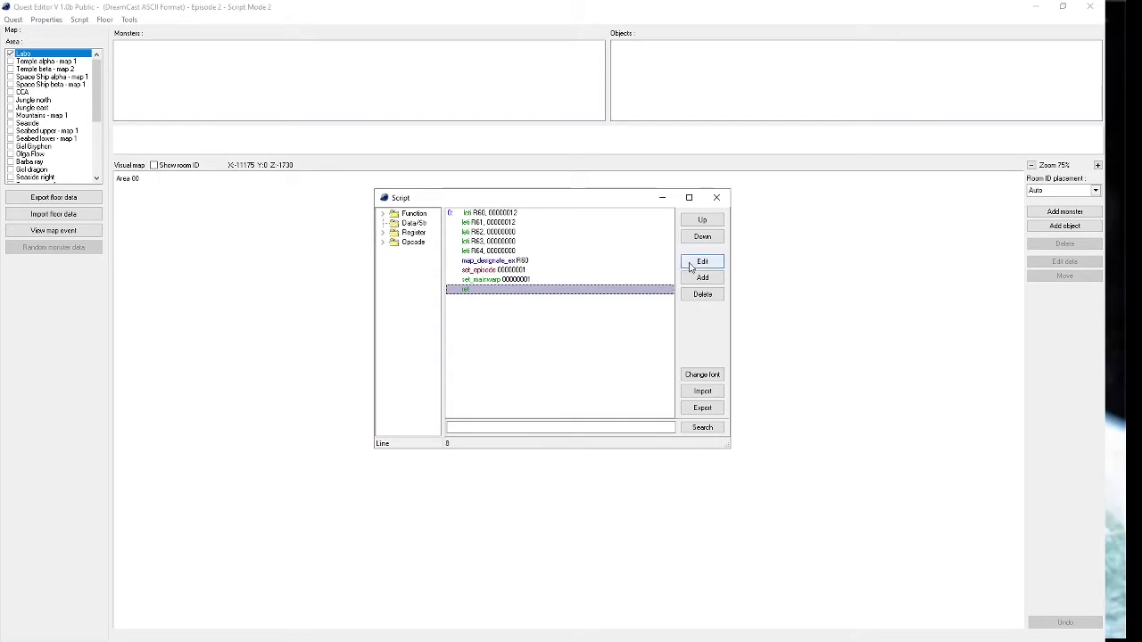
{"action": "left_click", "coordinate": [585, 279]}
{"action": "left_click", "coordinate": [703, 278]}
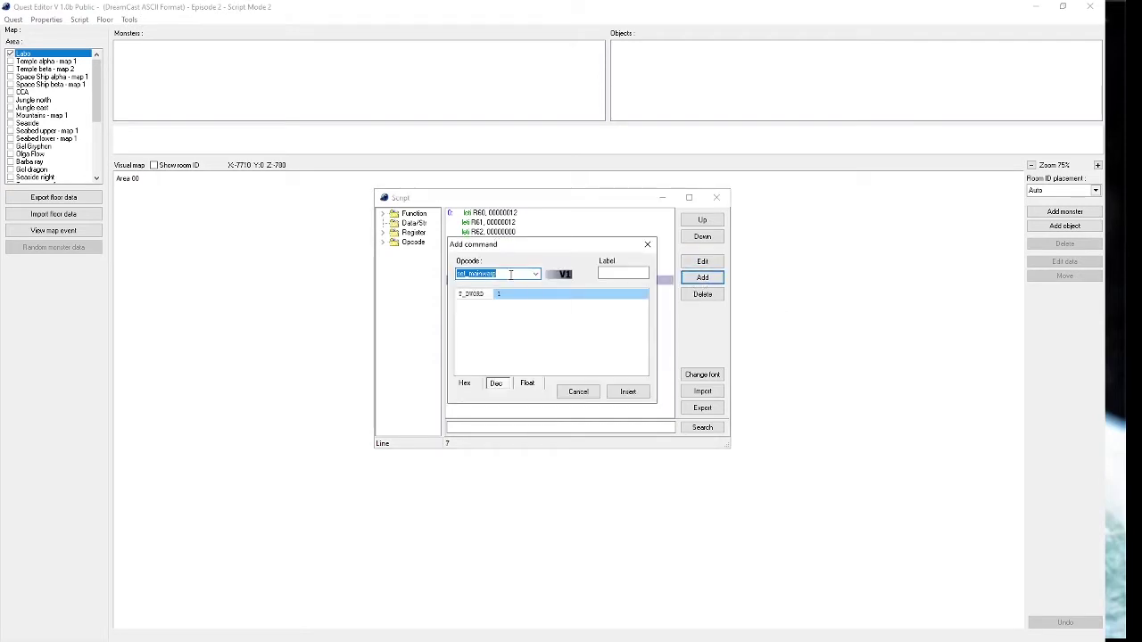
{"action": "type", "text": "nop"}
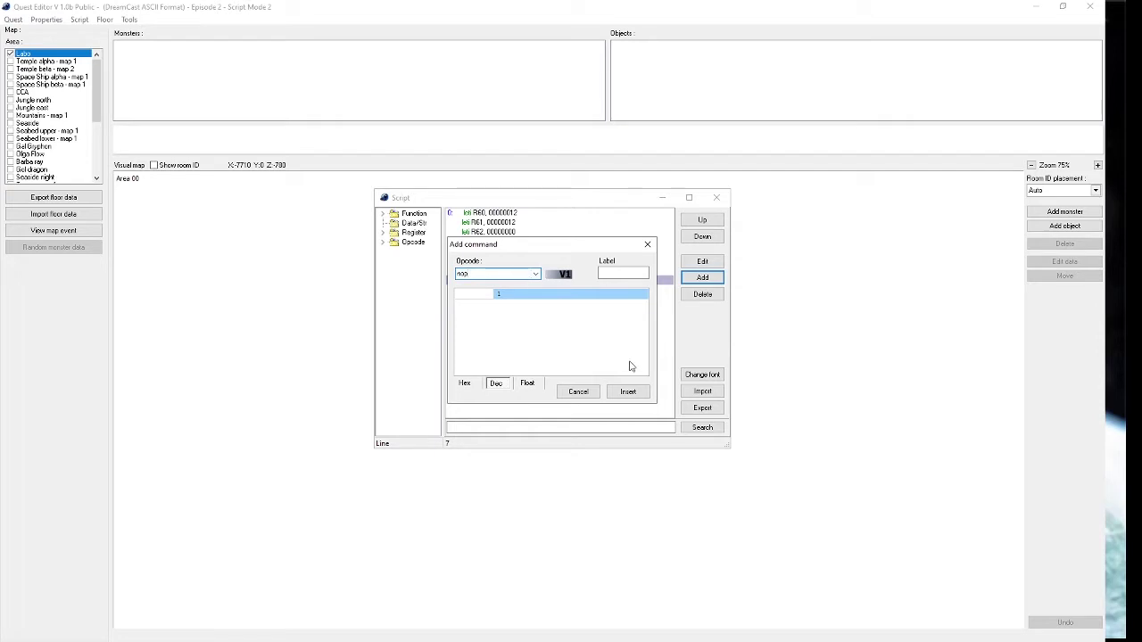
{"action": "left_click", "coordinate": [622, 393]}
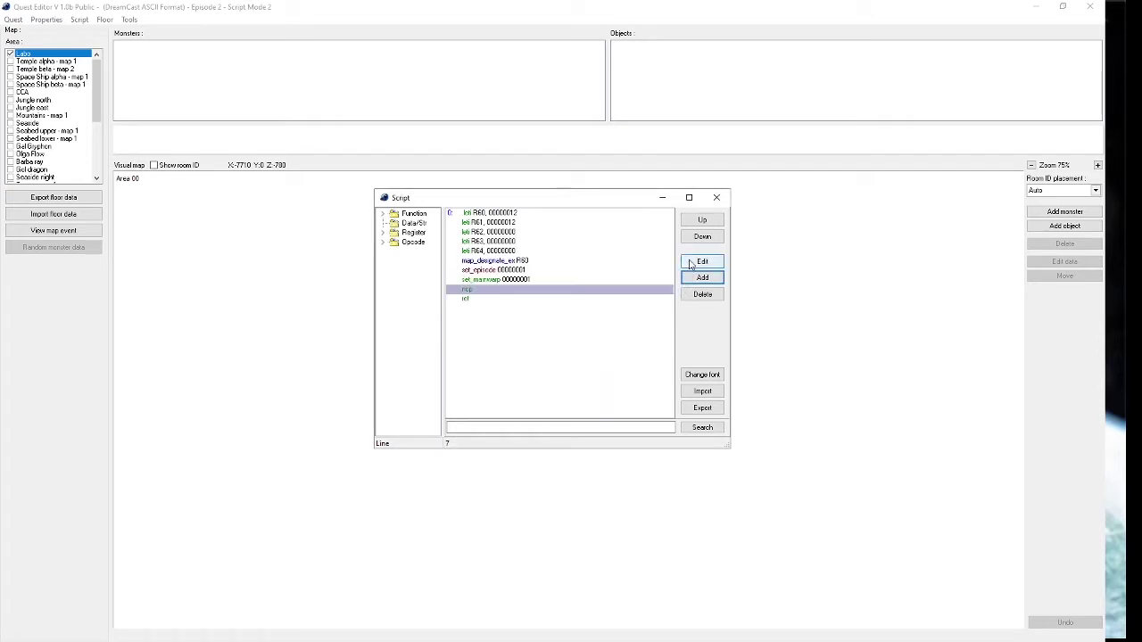
{"action": "left_click", "coordinate": [466, 302]}
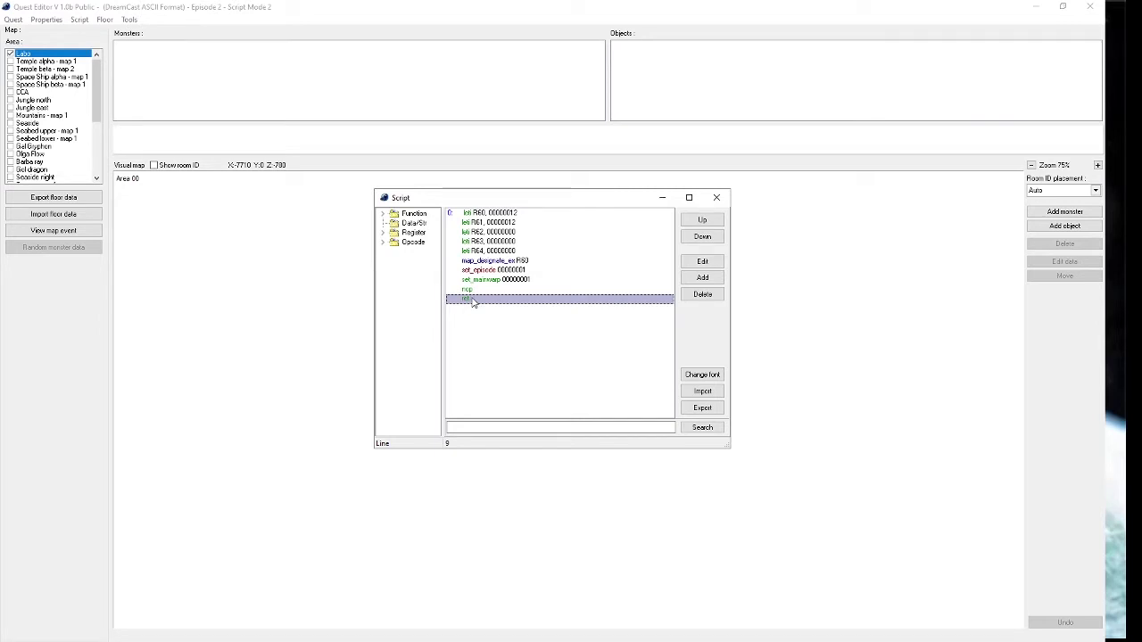
{"action": "left_click", "coordinate": [719, 197]}
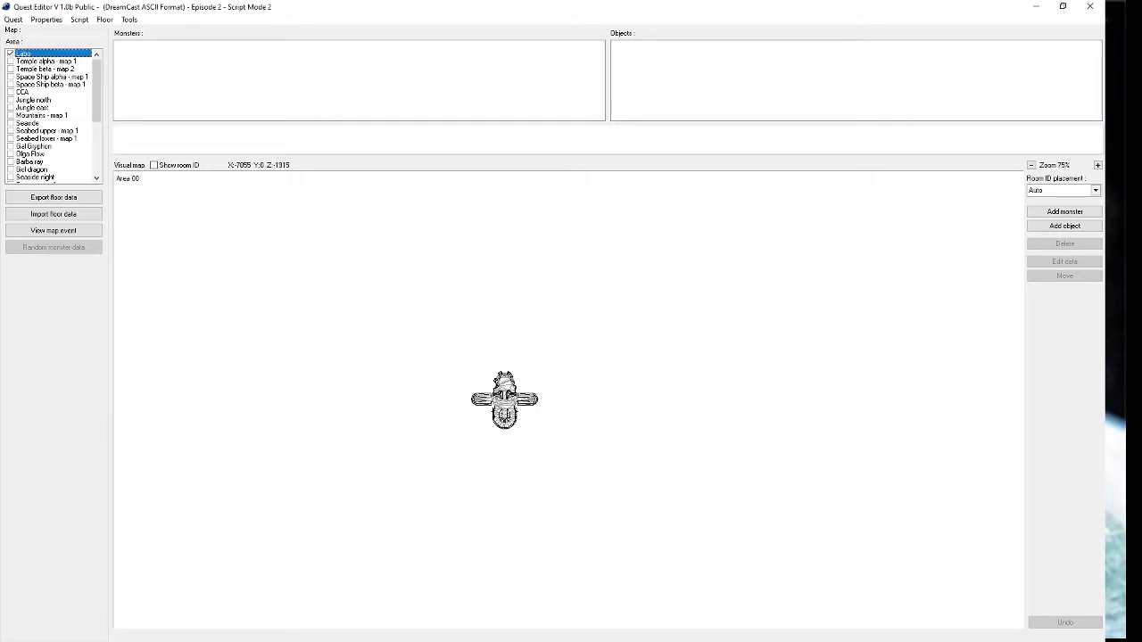
Switch to the QEdit Wiki in the browser and look through its OPCodes list.
{"action": "key", "text": "alt+Tab"}
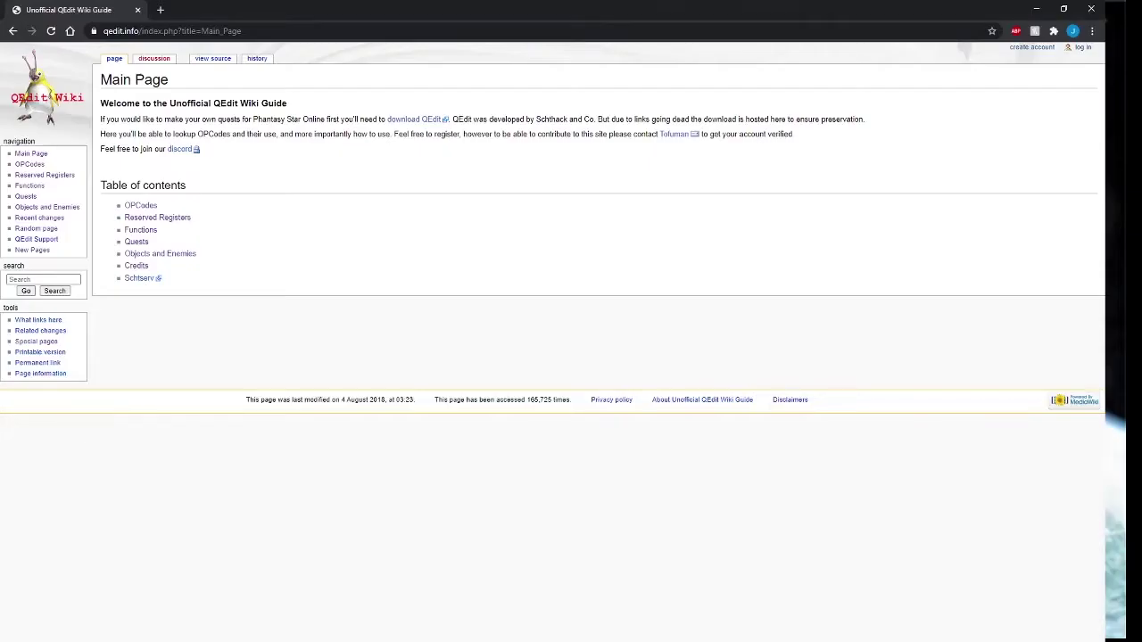
{"action": "left_click", "coordinate": [36, 168]}
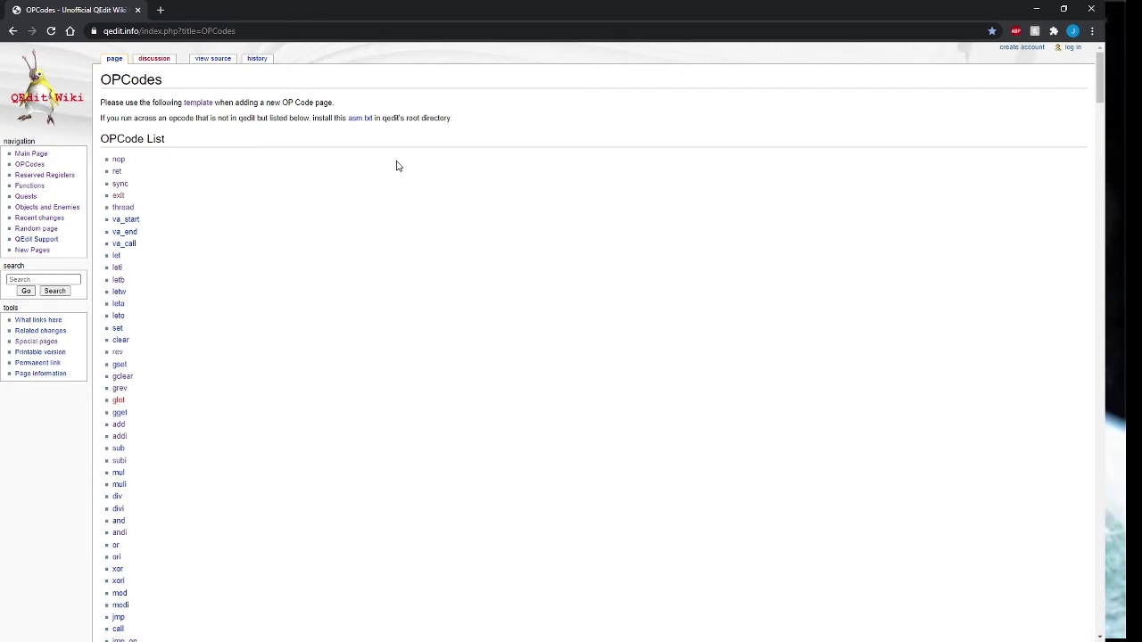
{"action": "scroll", "coordinate": [392, 171], "scroll_direction": "down", "scroll_amount": 2}
{"action": "scroll", "coordinate": [401, 214], "scroll_direction": "up", "scroll_amount": 1}
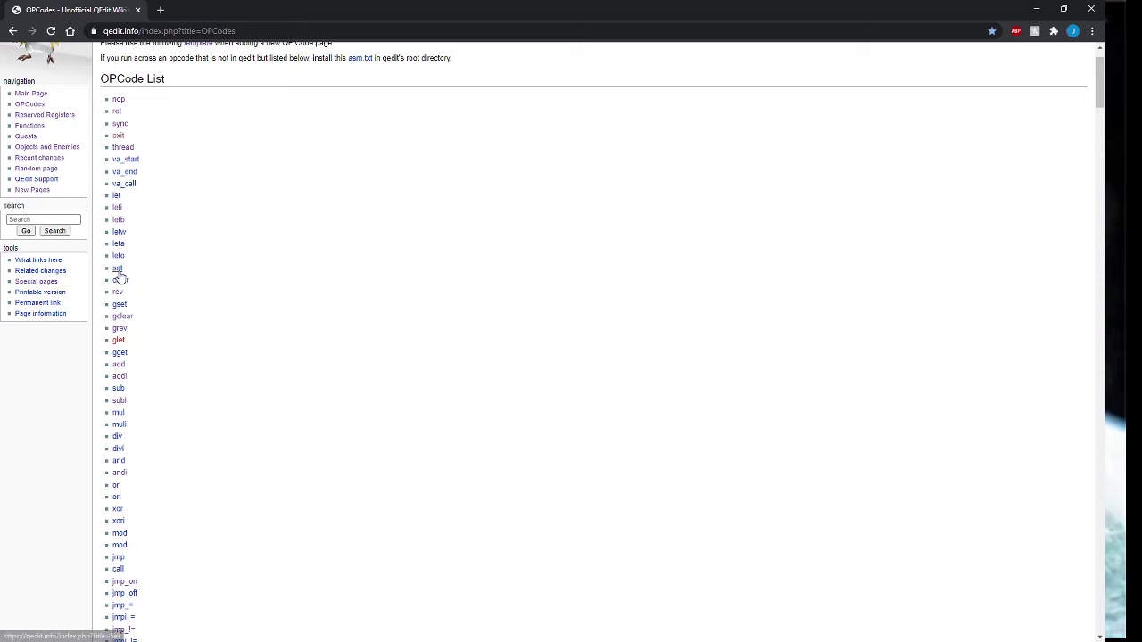
{"action": "scroll", "coordinate": [124, 306], "scroll_direction": "down", "scroll_amount": 1}
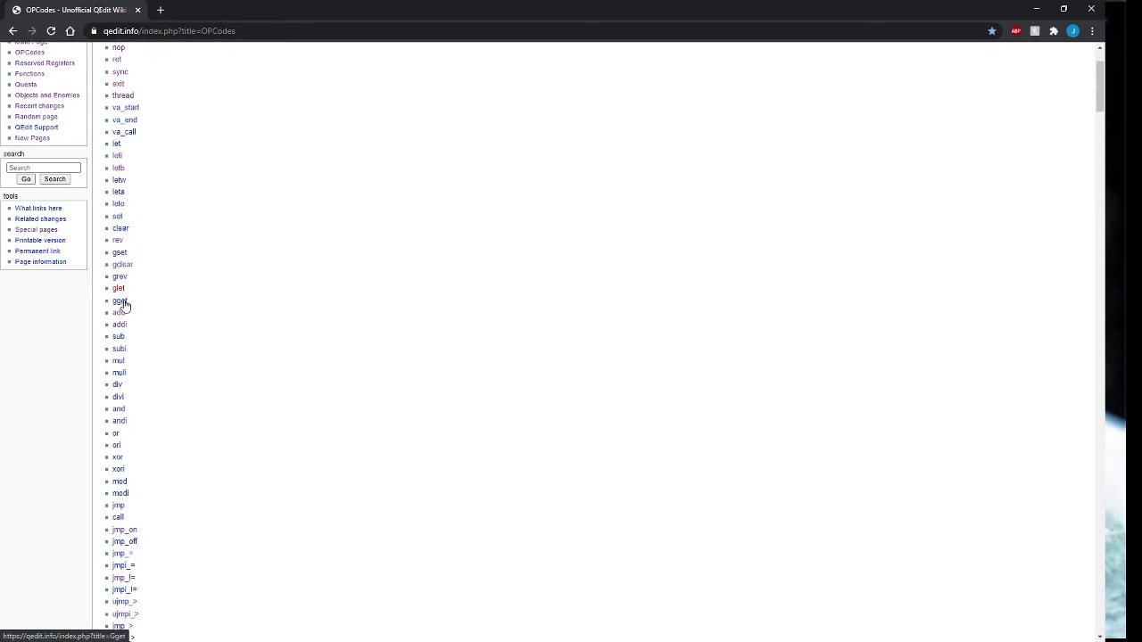
{"action": "scroll", "coordinate": [125, 306], "scroll_direction": "down", "scroll_amount": 5}
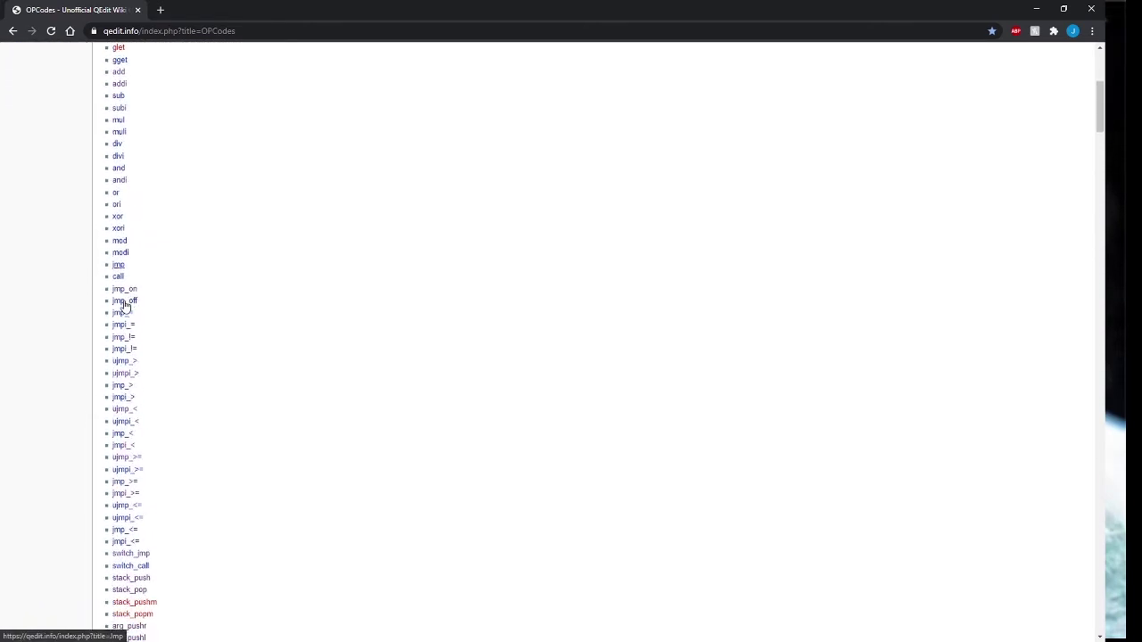
{"action": "scroll", "coordinate": [125, 306], "scroll_direction": "down", "scroll_amount": 9}
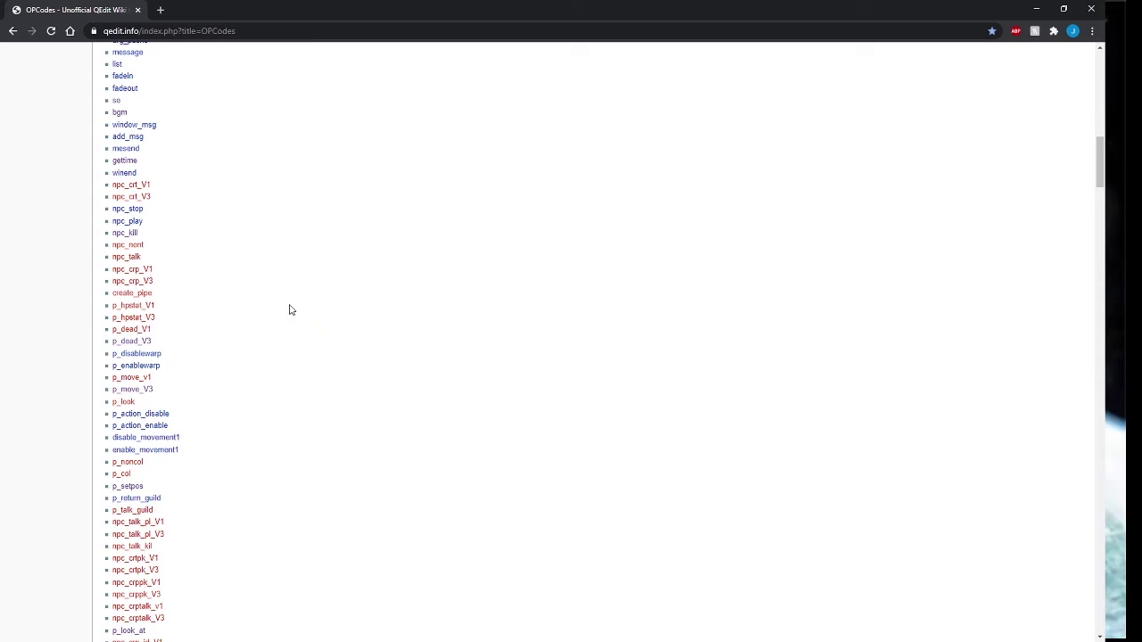
Search the opcode list for map_designate_ex and read its page's syntax, register use and example script.
{"action": "key", "text": "ctrl+f"}
{"action": "type", "text": "map_de"}
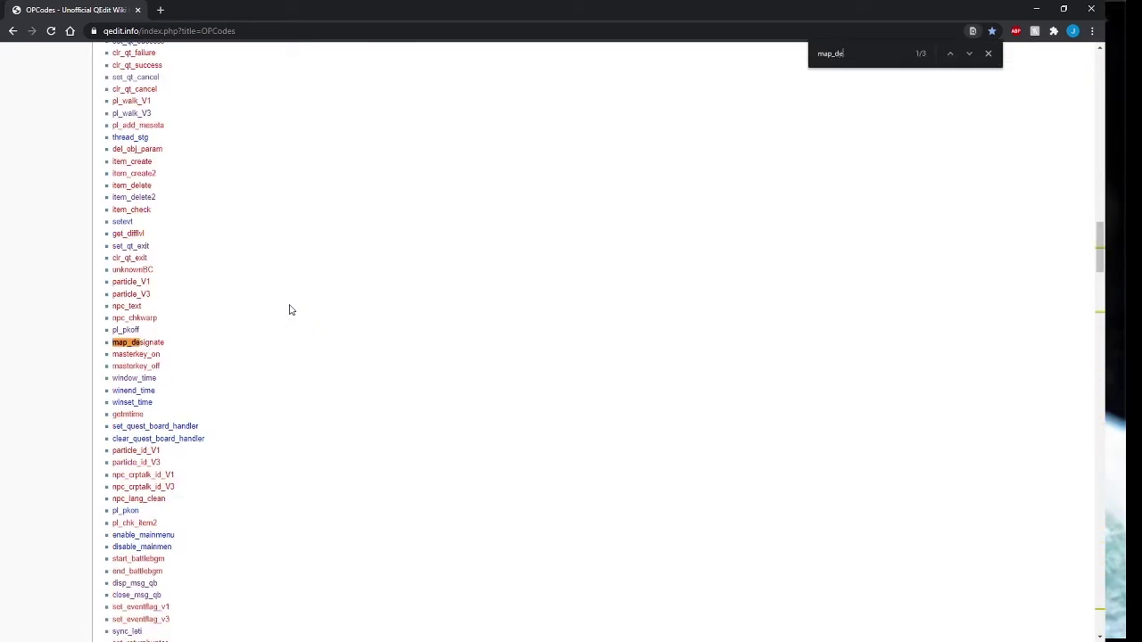
{"action": "type", "text": "signate_ex"}
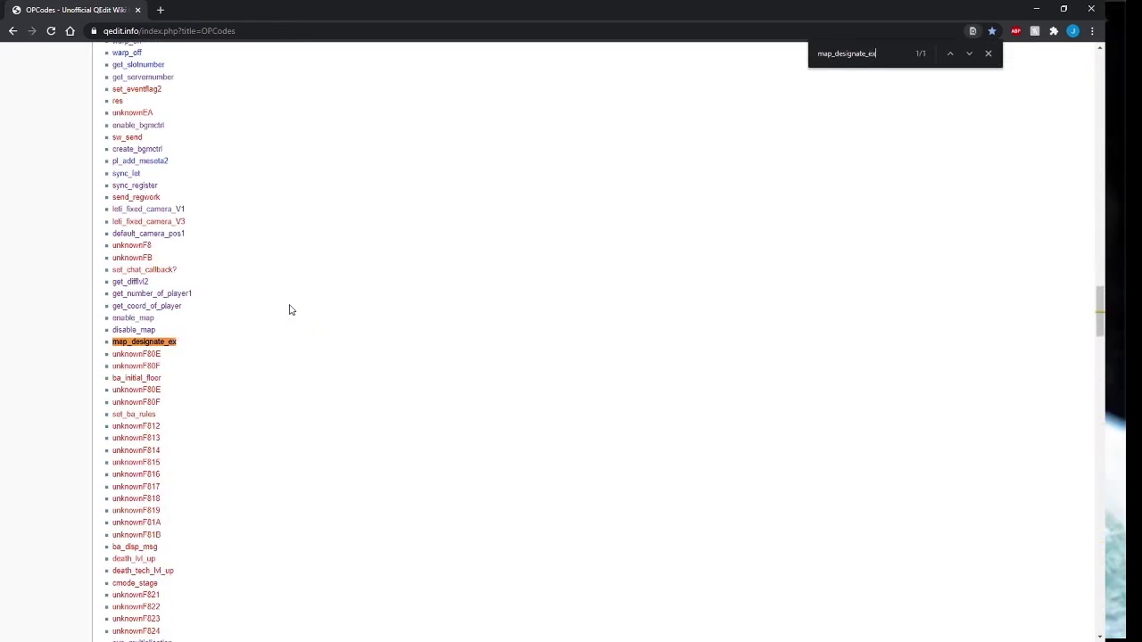
{"action": "left_click", "coordinate": [153, 343]}
{"action": "scroll", "coordinate": [312, 343], "scroll_direction": "down", "scroll_amount": 2}
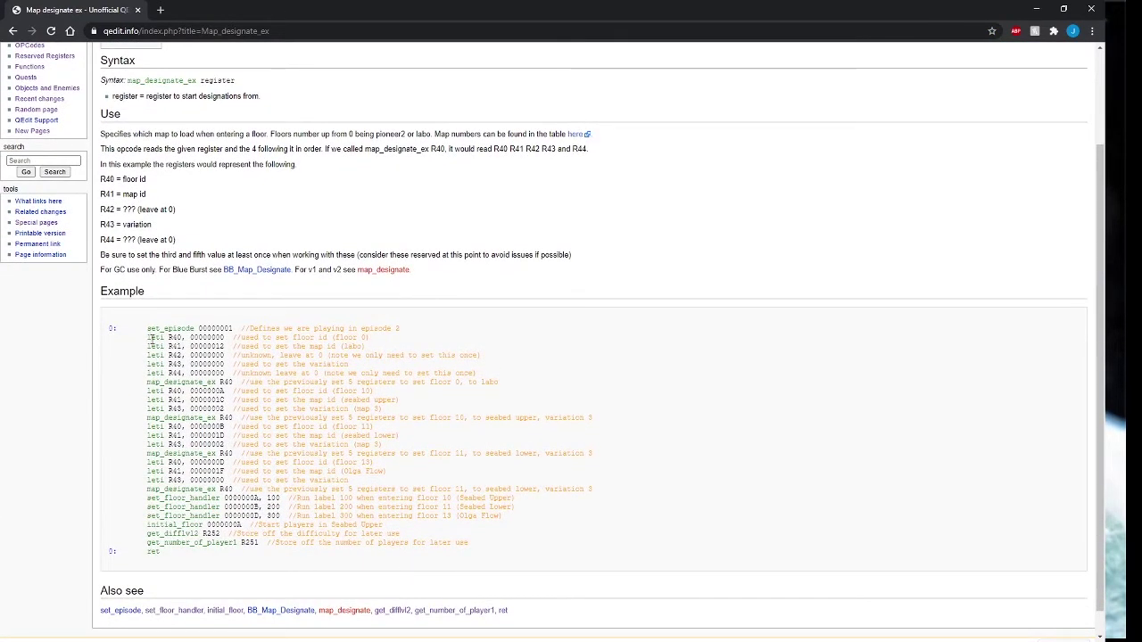
{"action": "left_click_drag", "start_coordinate": [152, 337], "coordinate": [429, 565]}
{"action": "left_click", "coordinate": [450, 366]}
{"action": "scroll", "coordinate": [448, 368], "scroll_direction": "up", "scroll_amount": 3}
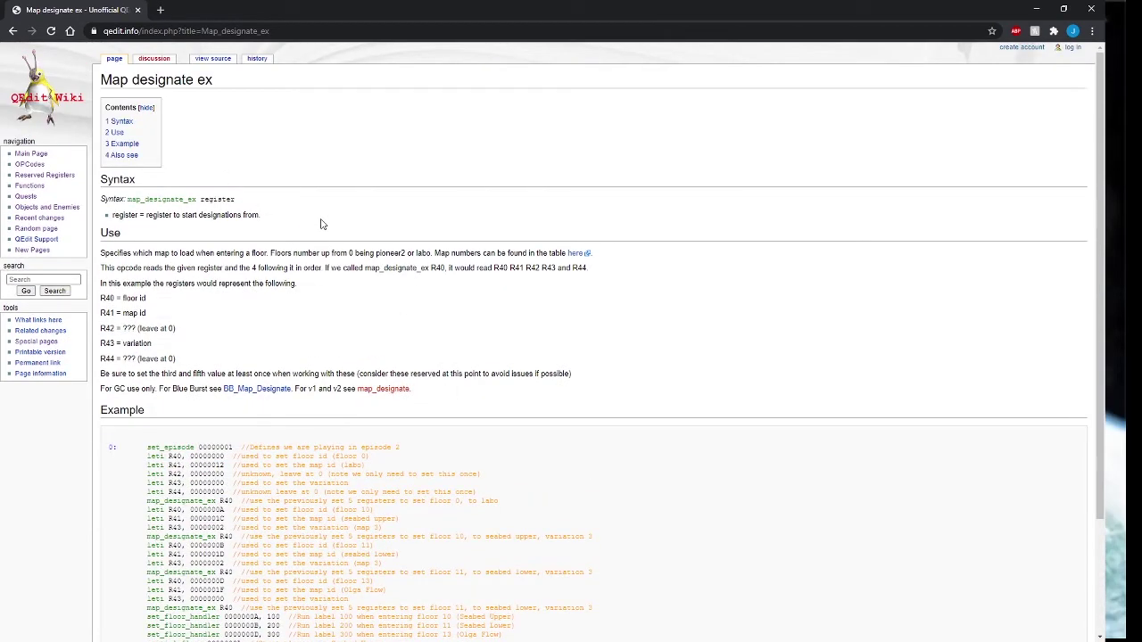
Leave the map_designate_ex page and read the wiki's Reserved Registers list from R0 to R255.
{"action": "key", "text": "alt+Left"}
{"action": "scroll", "coordinate": [349, 370], "scroll_direction": "up", "scroll_amount": 5}
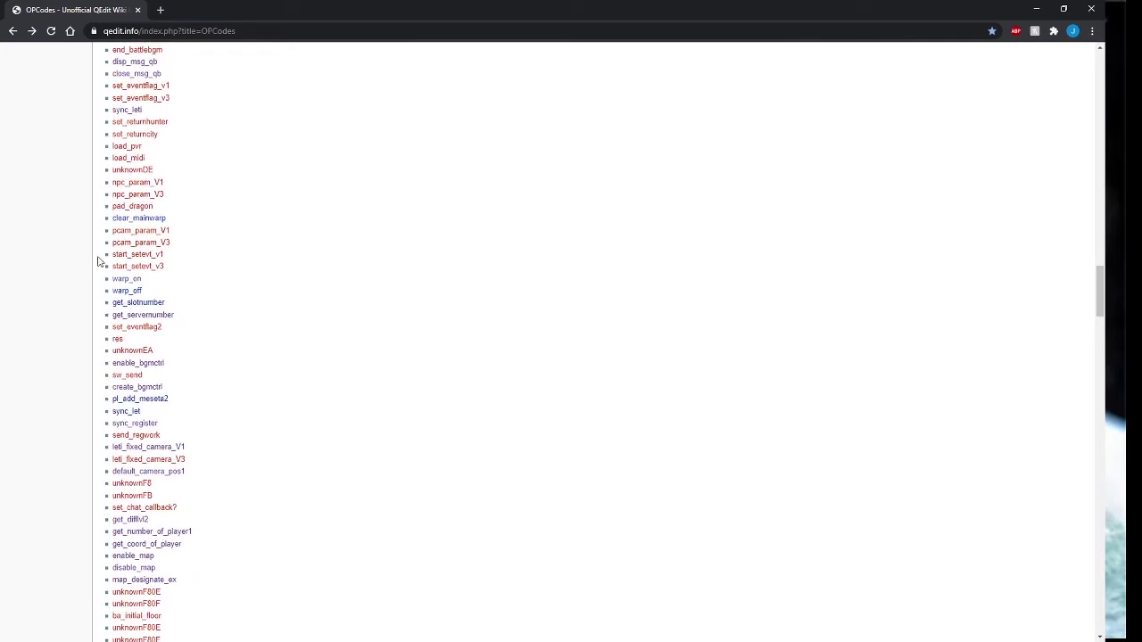
{"action": "scroll", "coordinate": [285, 276], "scroll_direction": "up", "scroll_amount": 4}
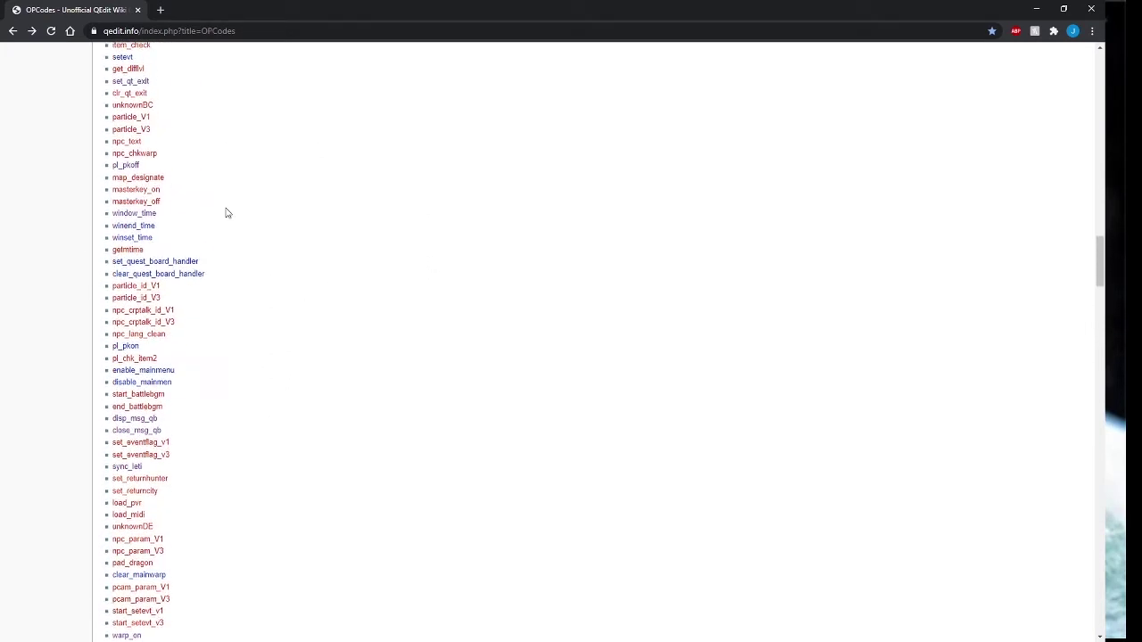
{"action": "left_click_drag", "start_coordinate": [1102, 284], "coordinate": [1102, 99]}
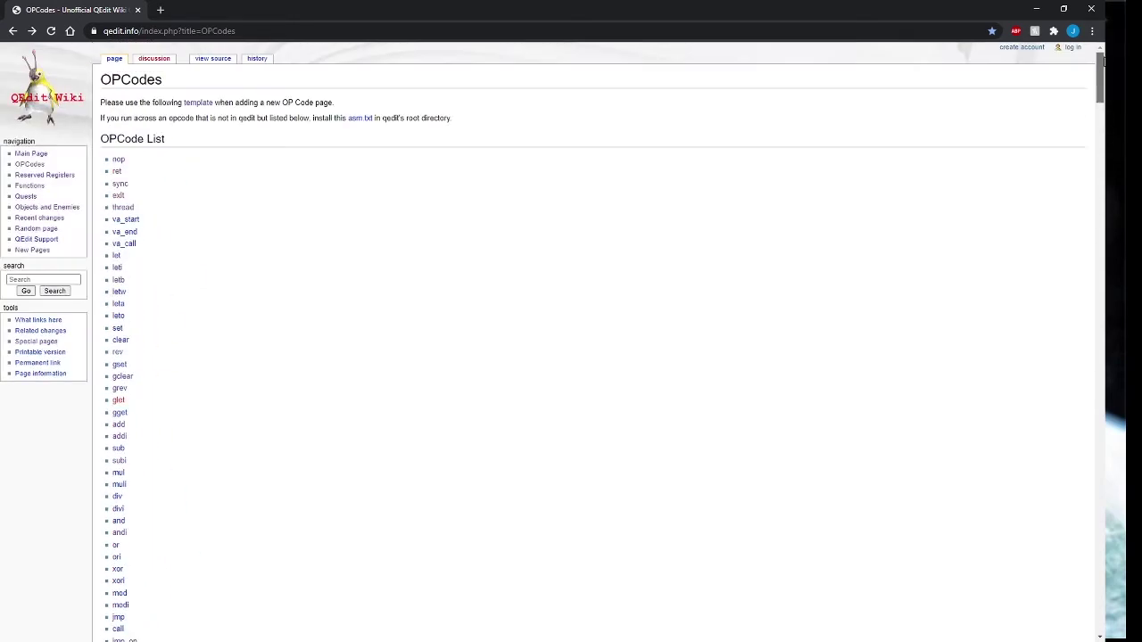
{"action": "left_click", "coordinate": [43, 176]}
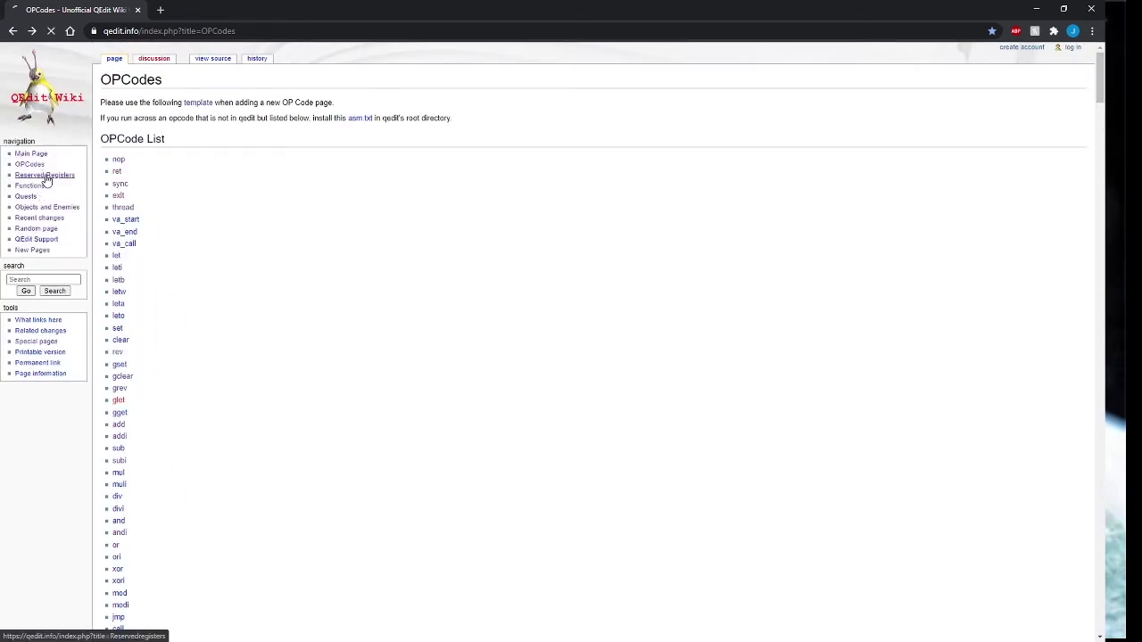
{"action": "mouse_move", "coordinate": [364, 256]}
{"action": "left_mouse_down"}
{"action": "mouse_move", "coordinate": [96, 191]}
{"action": "mouse_move", "coordinate": [383, 250]}
{"action": "mouse_move", "coordinate": [96, 191]}
{"action": "mouse_move", "coordinate": [360, 235]}
{"action": "mouse_move", "coordinate": [383, 256]}
{"action": "left_mouse_up"}
{"action": "left_click", "coordinate": [96, 191]}
{"action": "left_click", "coordinate": [380, 252]}
{"action": "left_click", "coordinate": [89, 185]}
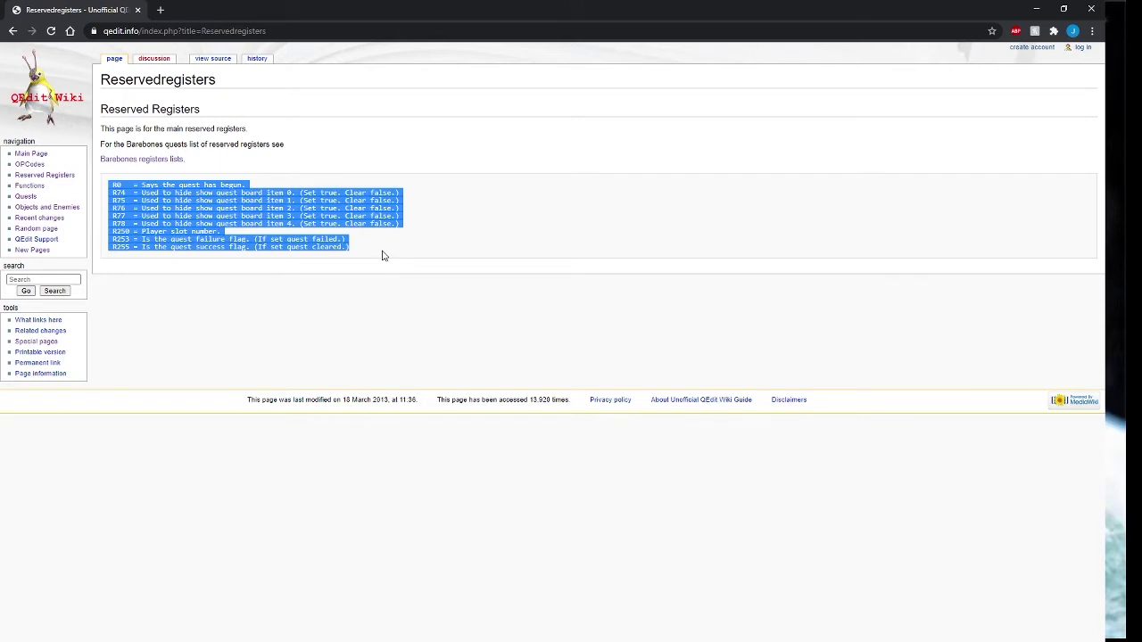
{"action": "left_click", "coordinate": [351, 253]}
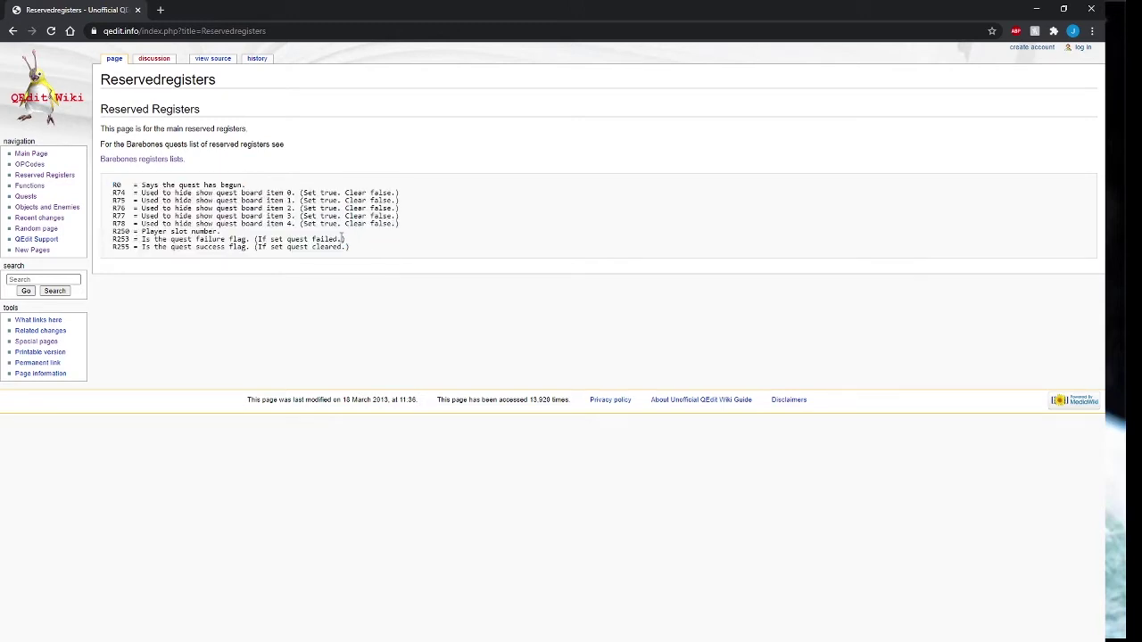
{"action": "left_click_drag", "start_coordinate": [107, 184], "coordinate": [382, 264]}
{"action": "left_click", "coordinate": [383, 264]}
Switch back to Quest Editor and examine the isolated cross-shaped section at the far negative-X end of the Labo map.
{"action": "key", "text": "alt+Tab"}
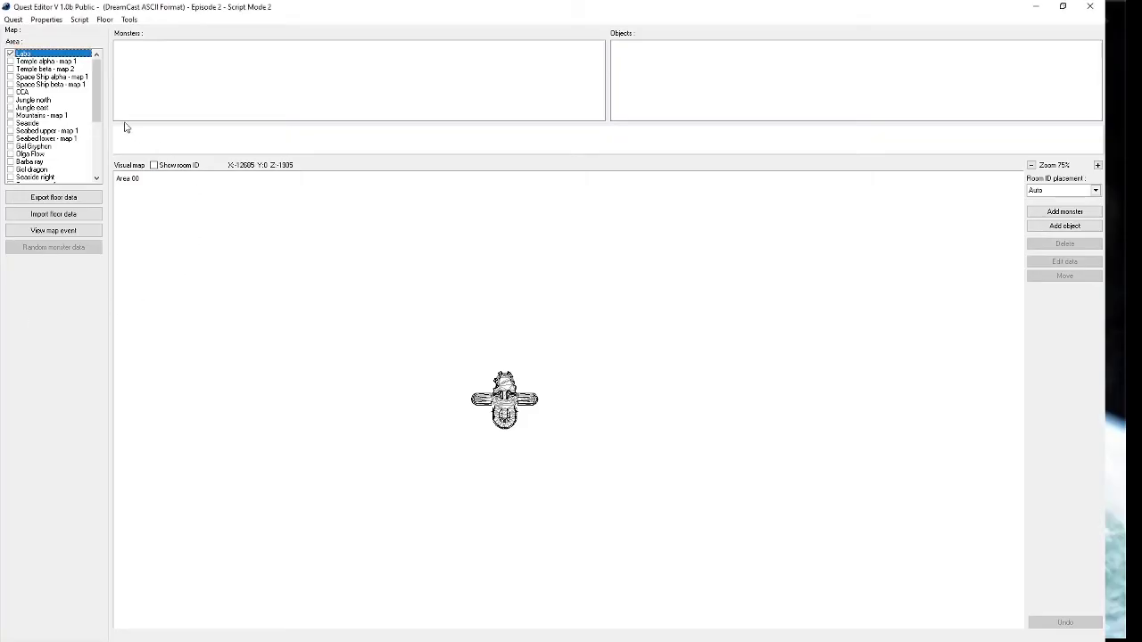
{"action": "left_click", "coordinate": [51, 56]}
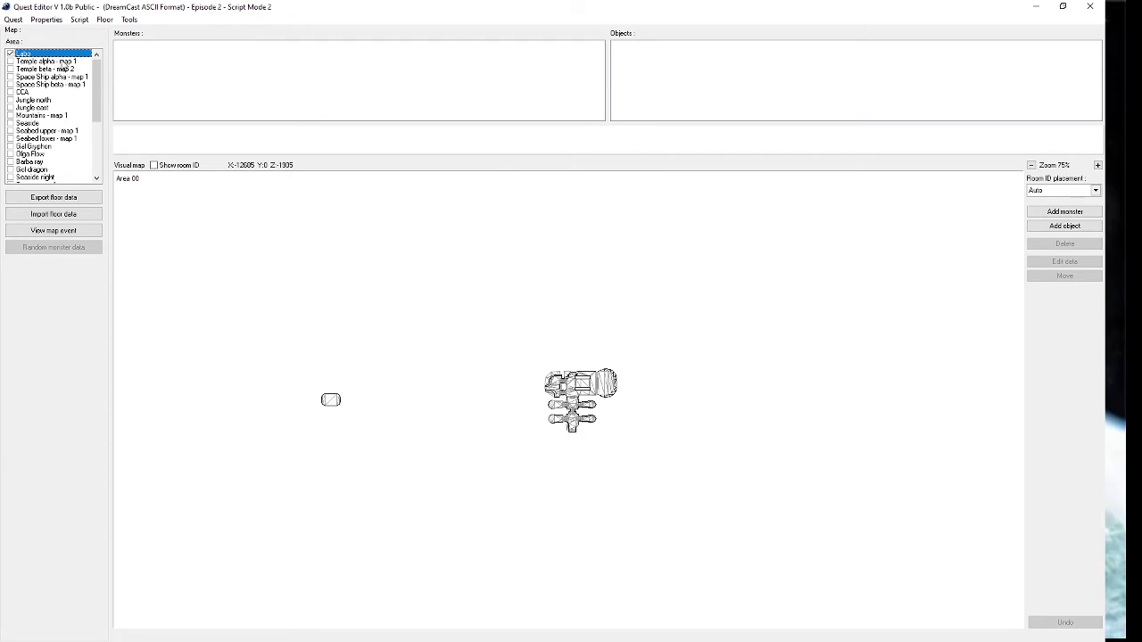
{"action": "scroll", "coordinate": [509, 298], "scroll_direction": "down", "scroll_amount": 2}
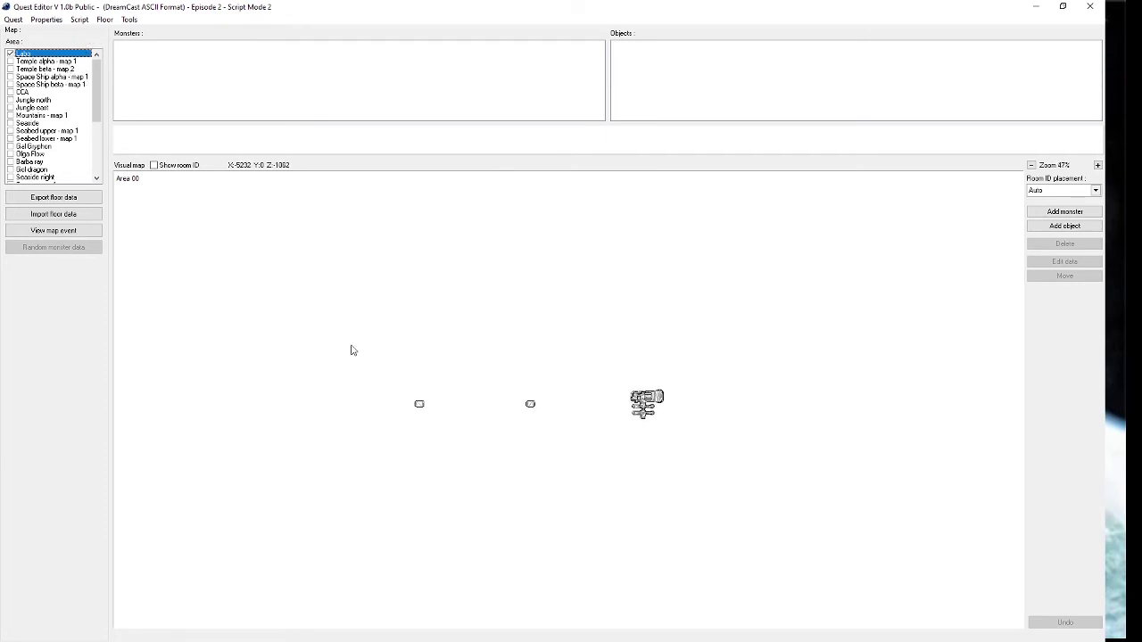
{"action": "key", "text": "Left"}
{"action": "key", "text": "Left"}
{"action": "key", "text": "Left"}
{"action": "key", "text": "Left"}
{"action": "key", "text": "Left"}
{"action": "key", "text": "Left"}
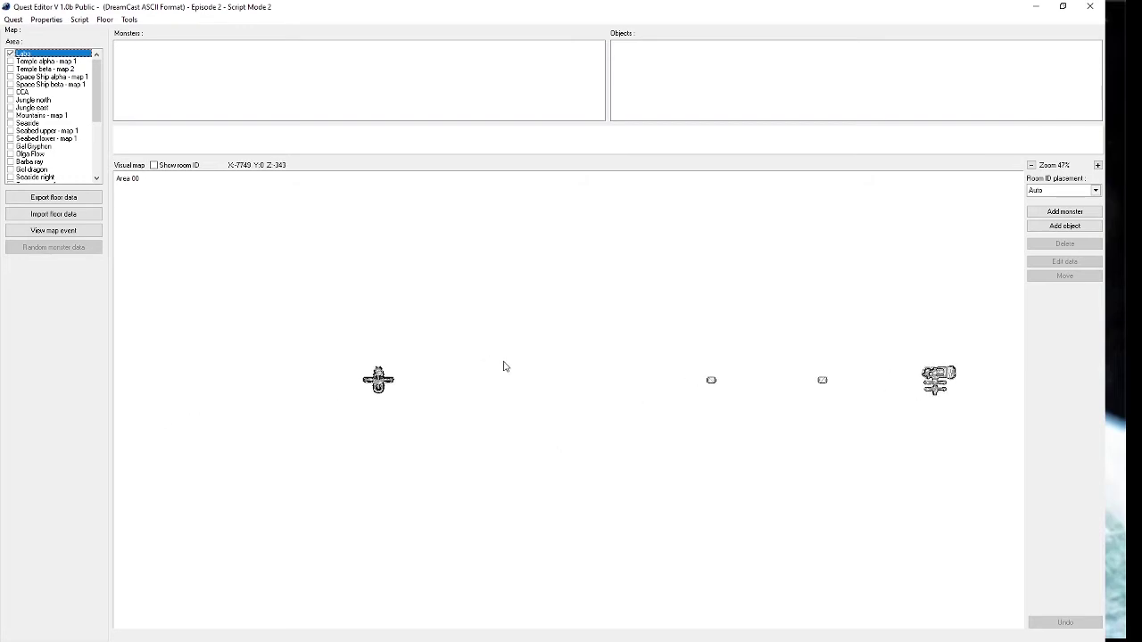
{"action": "scroll", "coordinate": [463, 396], "scroll_direction": "up", "scroll_amount": 5}
{"action": "key", "text": "Left"}
{"action": "key", "text": "Left"}
{"action": "key", "text": "Left"}
{"action": "key", "text": "Left"}
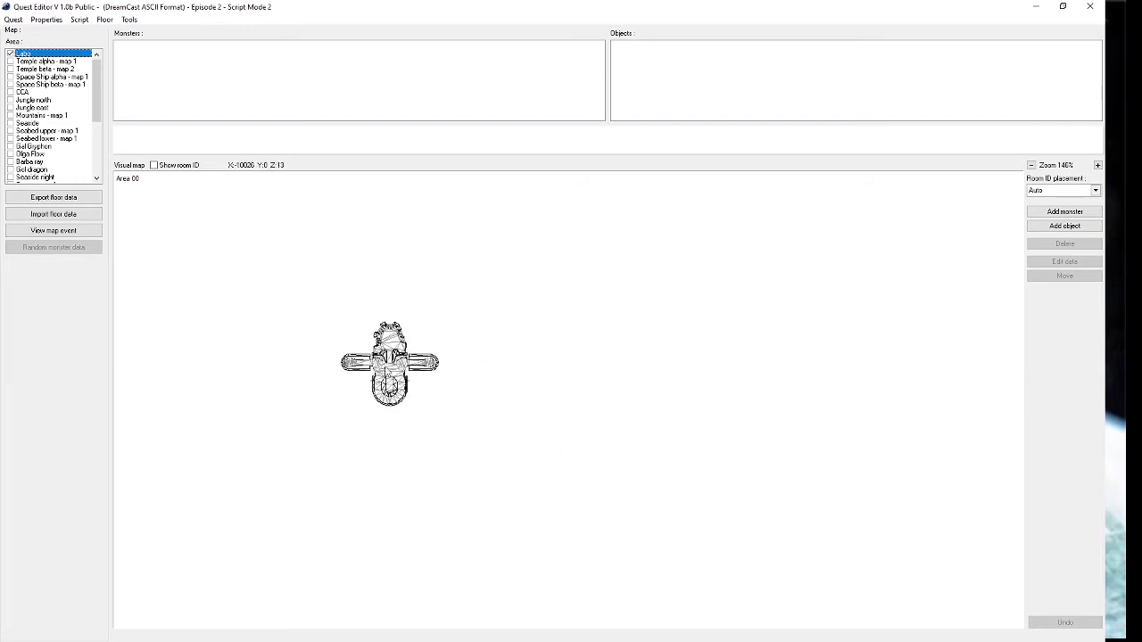
{"action": "scroll", "coordinate": [449, 400], "scroll_direction": "up", "scroll_amount": 5}
{"action": "key", "text": "Left"}
{"action": "key", "text": "Left"}
{"action": "key", "text": "Left"}
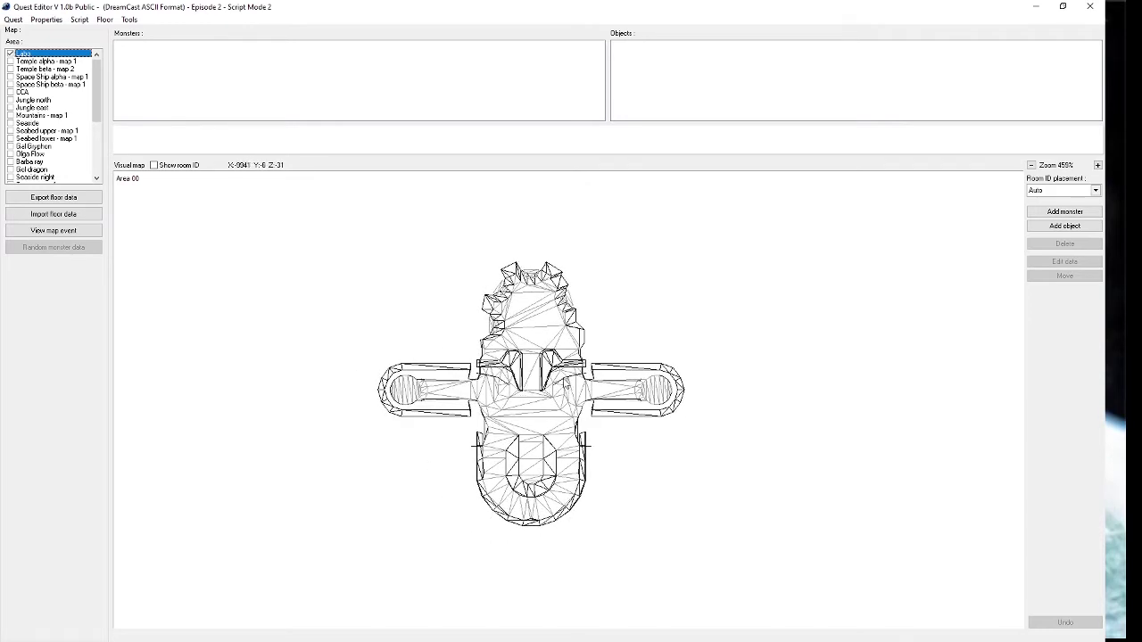
Examine the large multi-room section of the Labo map near X 0.
{"action": "scroll", "coordinate": [625, 393], "scroll_direction": "down", "scroll_amount": 12}
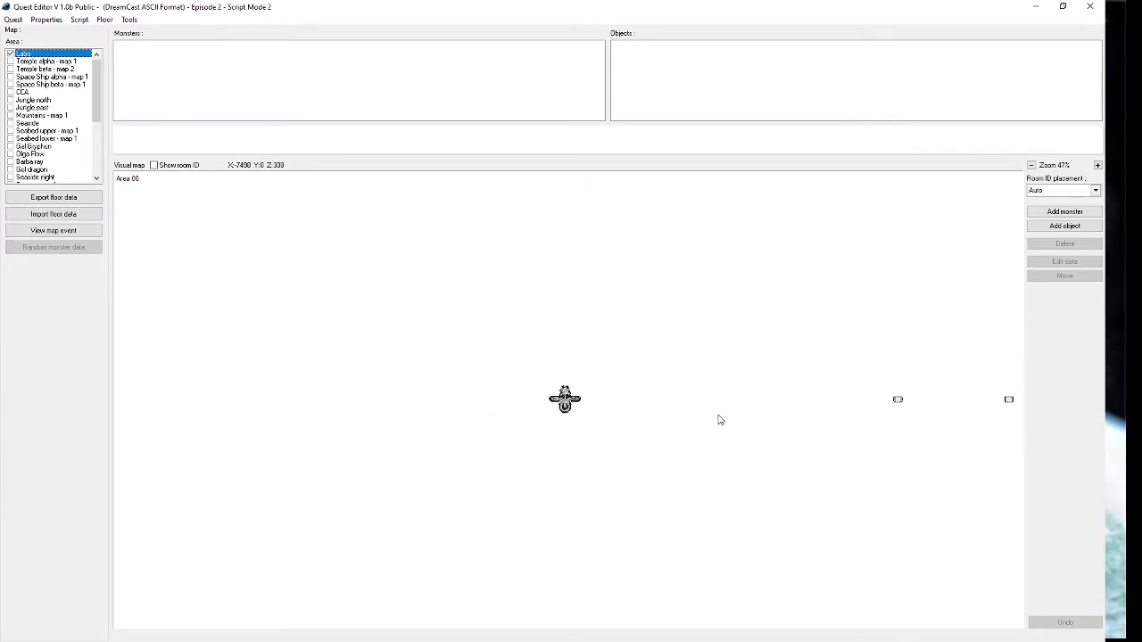
{"action": "left_click_drag", "start_coordinate": [825, 392], "coordinate": [448, 403]}
{"action": "scroll", "coordinate": [675, 452], "scroll_direction": "up", "scroll_amount": 8}
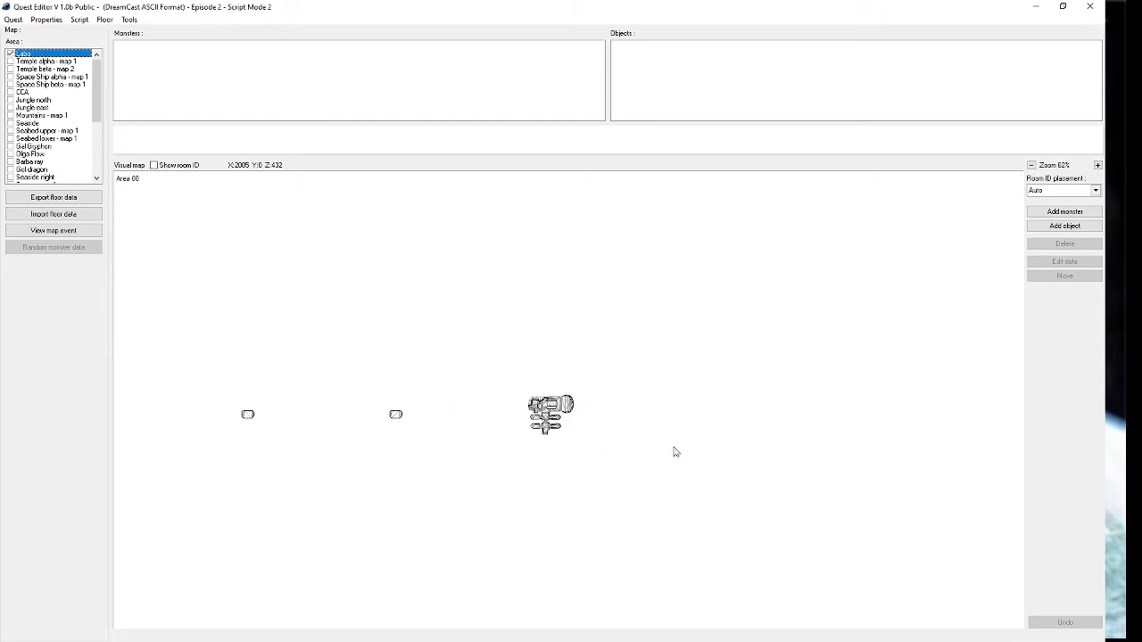
{"action": "scroll", "coordinate": [601, 473], "scroll_direction": "up", "scroll_amount": 5}
{"action": "left_click_drag", "start_coordinate": [535, 402], "coordinate": [635, 403]}
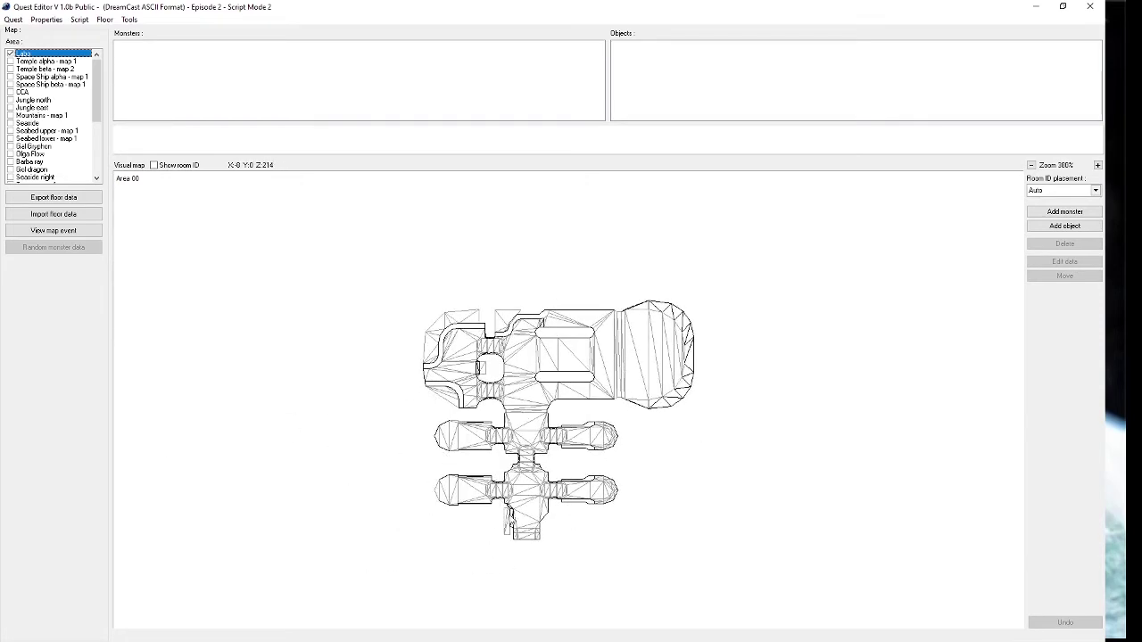
{"action": "scroll", "coordinate": [418, 412], "scroll_direction": "down", "scroll_amount": 1}
{"action": "scroll", "coordinate": [417, 412], "scroll_direction": "down", "scroll_amount": 5}
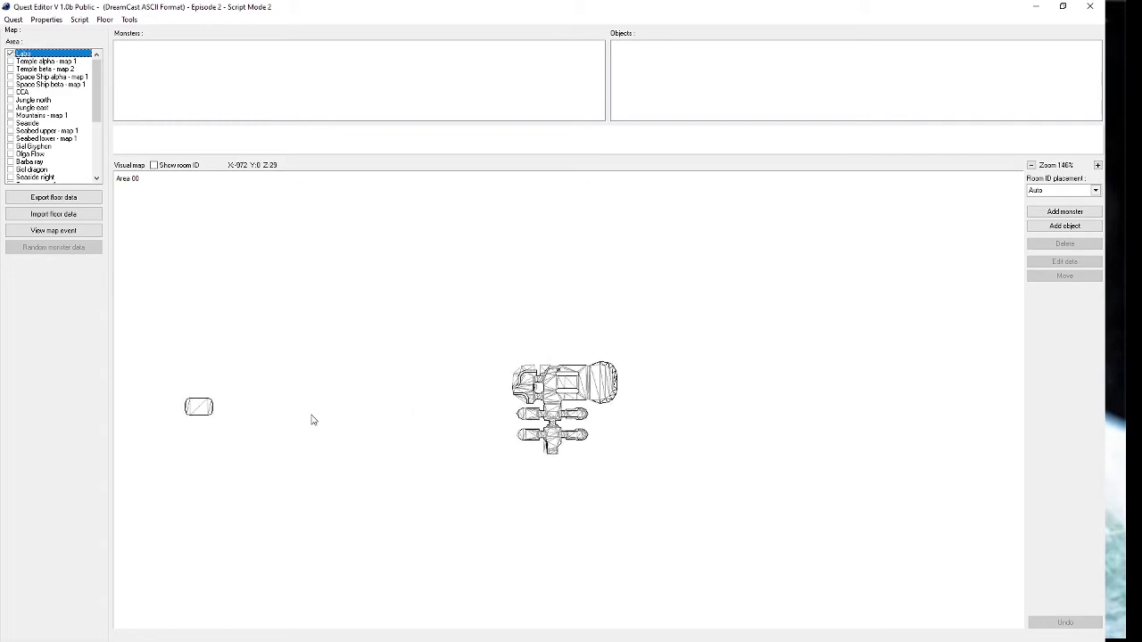
Go back past the two small rooms and inspect the cross-shaped Labo section up close again.
{"action": "left_click_drag", "start_coordinate": [311, 418], "coordinate": [589, 453]}
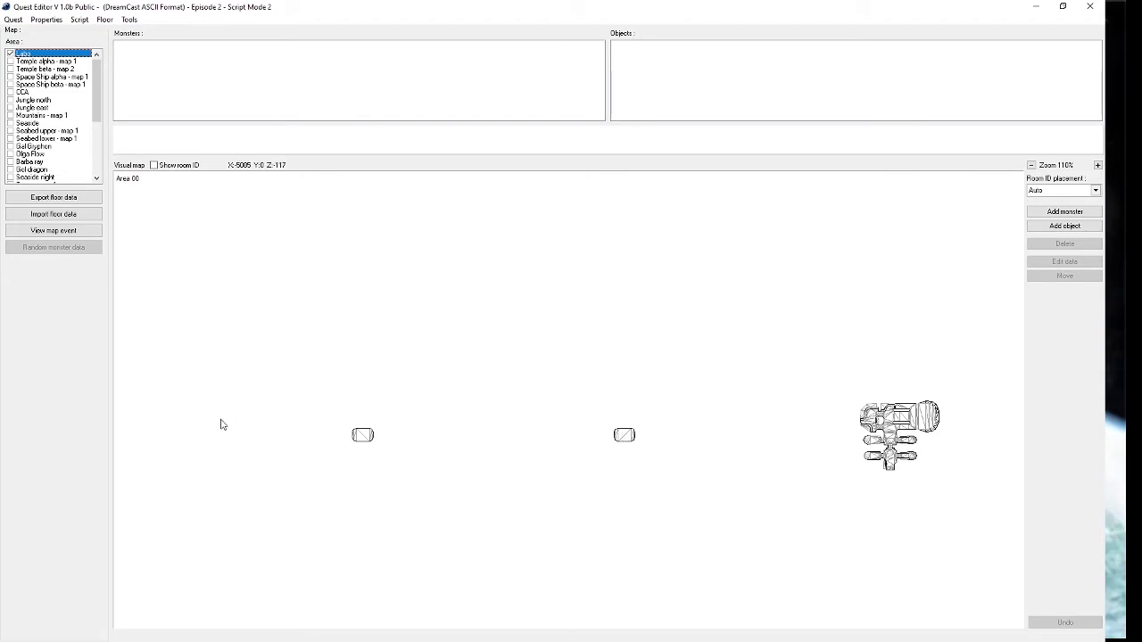
{"action": "left_click_drag", "start_coordinate": [222, 424], "coordinate": [538, 425]}
{"action": "scroll", "coordinate": [531, 435], "scroll_direction": "up", "scroll_amount": 1}
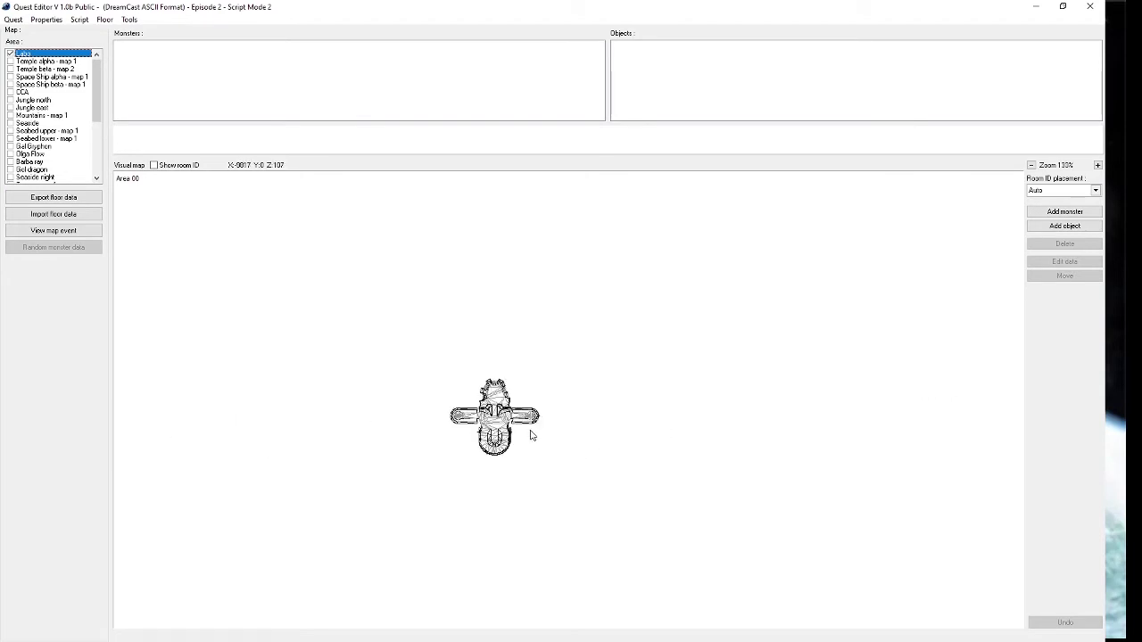
{"action": "scroll", "coordinate": [530, 435], "scroll_direction": "up", "scroll_amount": 9}
{"action": "left_click_drag", "start_coordinate": [419, 410], "coordinate": [573, 410]}
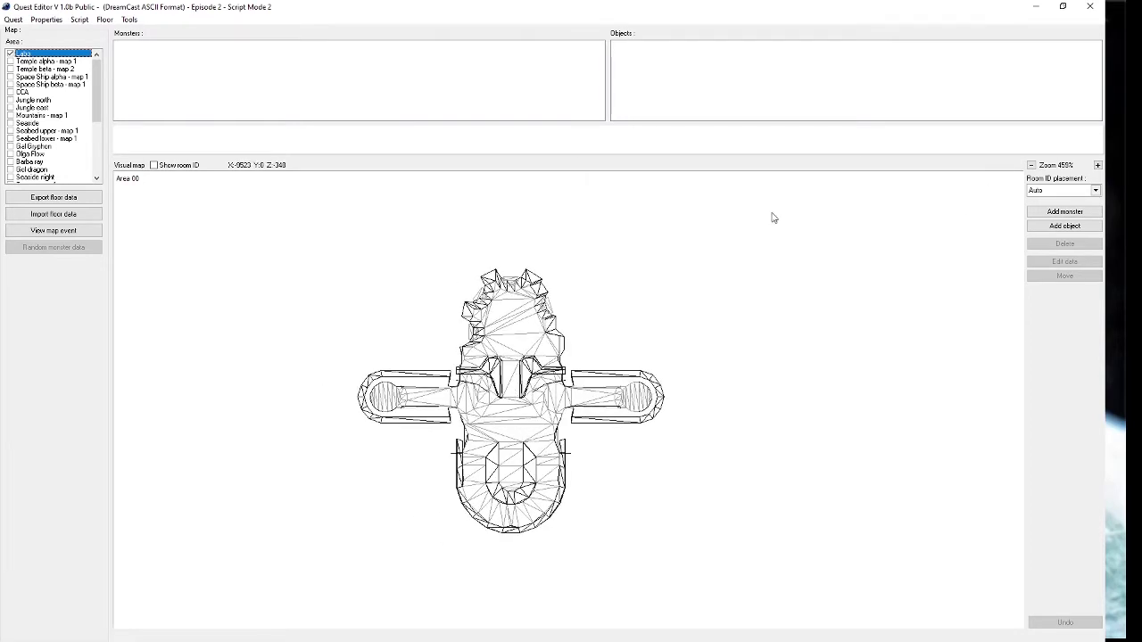
Add a Player Set 1 object and place it at the centre of the cross-shaped Labo section.
{"action": "left_click", "coordinate": [1041, 229]}
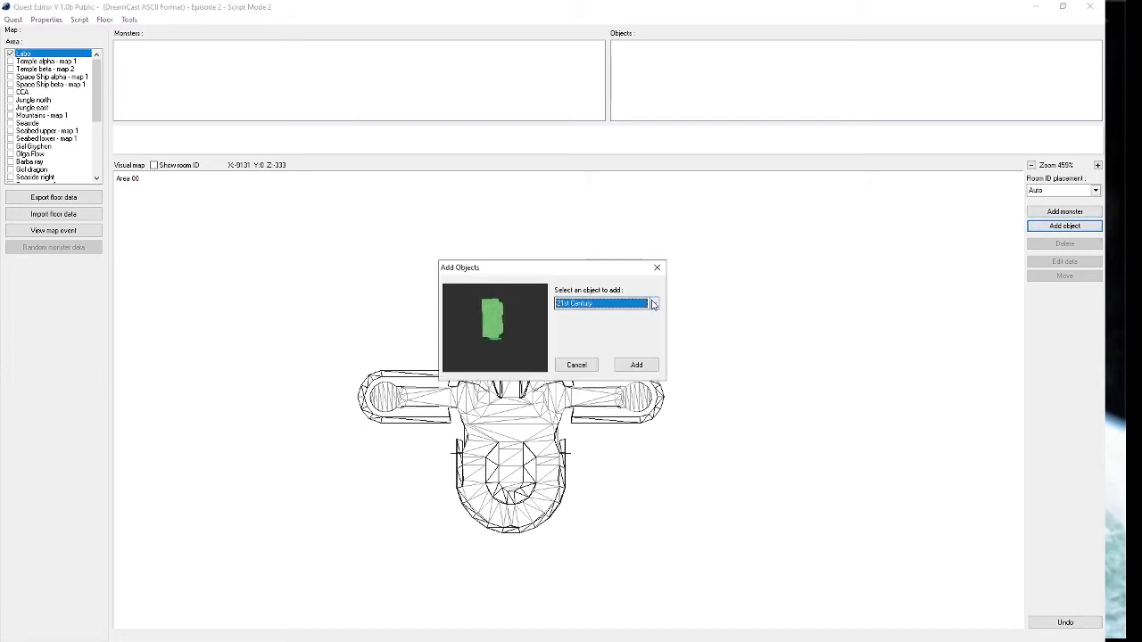
{"action": "left_click", "coordinate": [654, 303]}
{"action": "scroll", "coordinate": [646, 350], "scroll_direction": "down", "scroll_amount": 8}
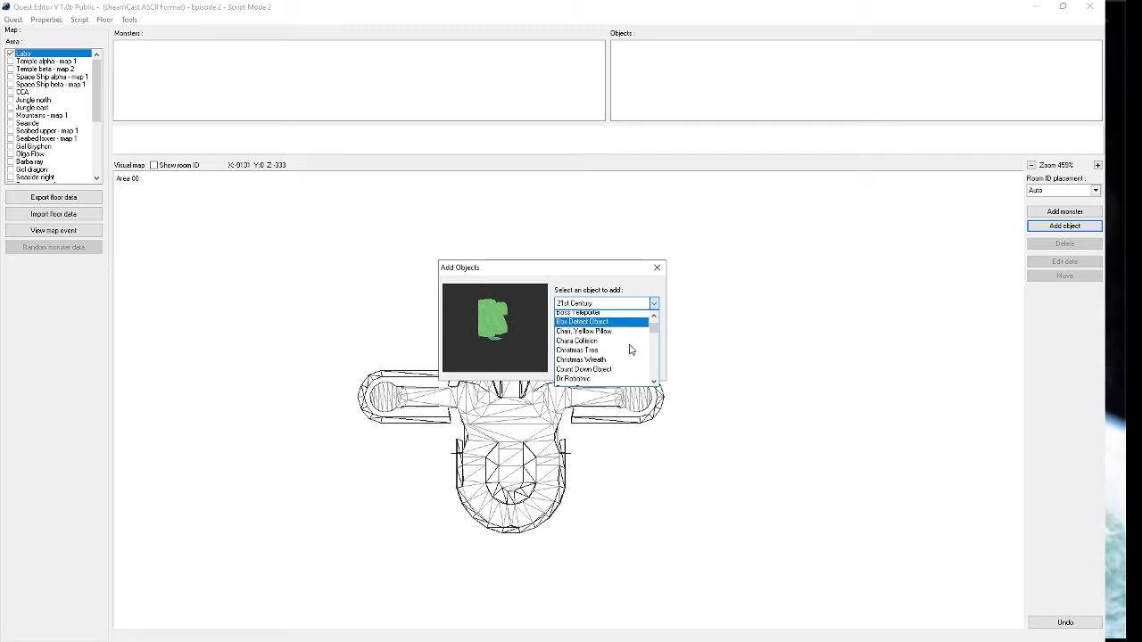
{"action": "scroll", "coordinate": [616, 354], "scroll_direction": "down", "scroll_amount": 5}
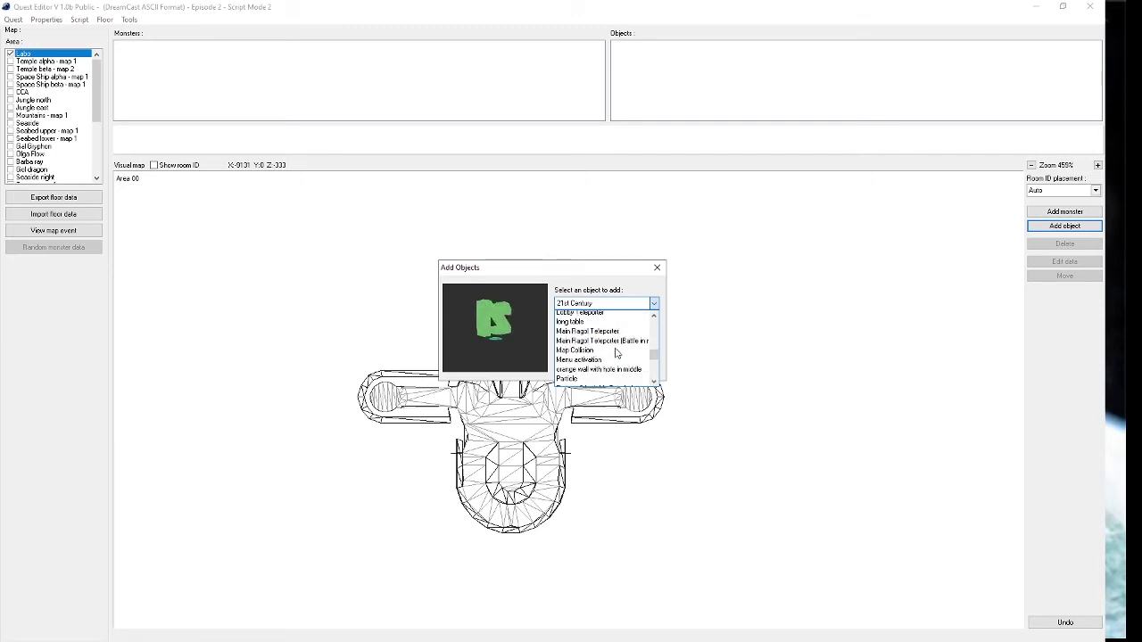
{"action": "left_click", "coordinate": [605, 374]}
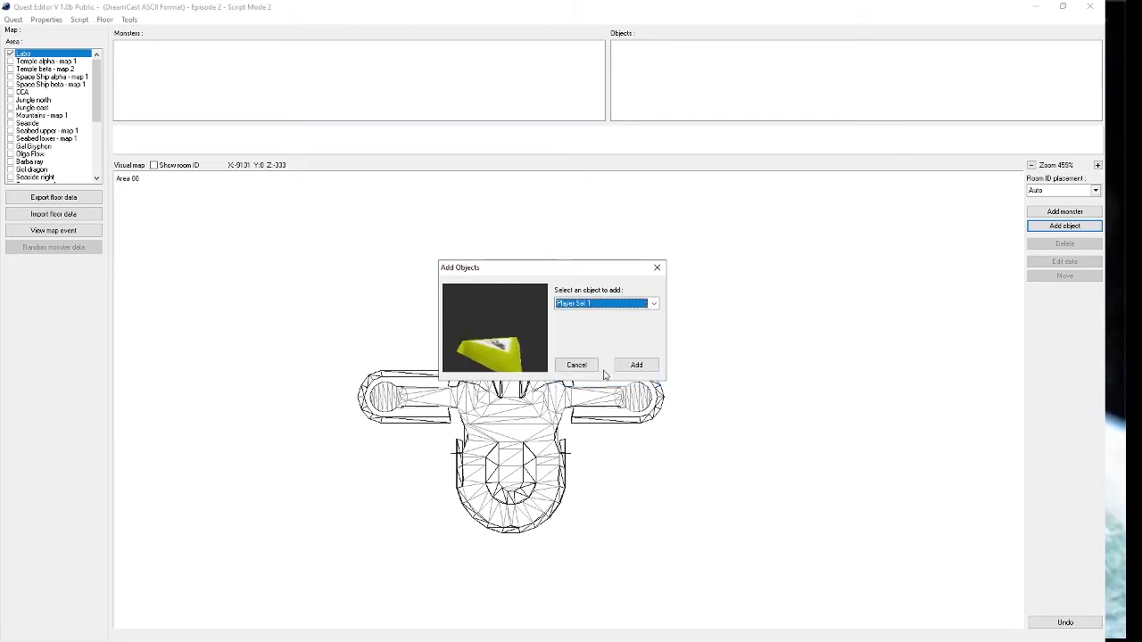
{"action": "left_click", "coordinate": [636, 365]}
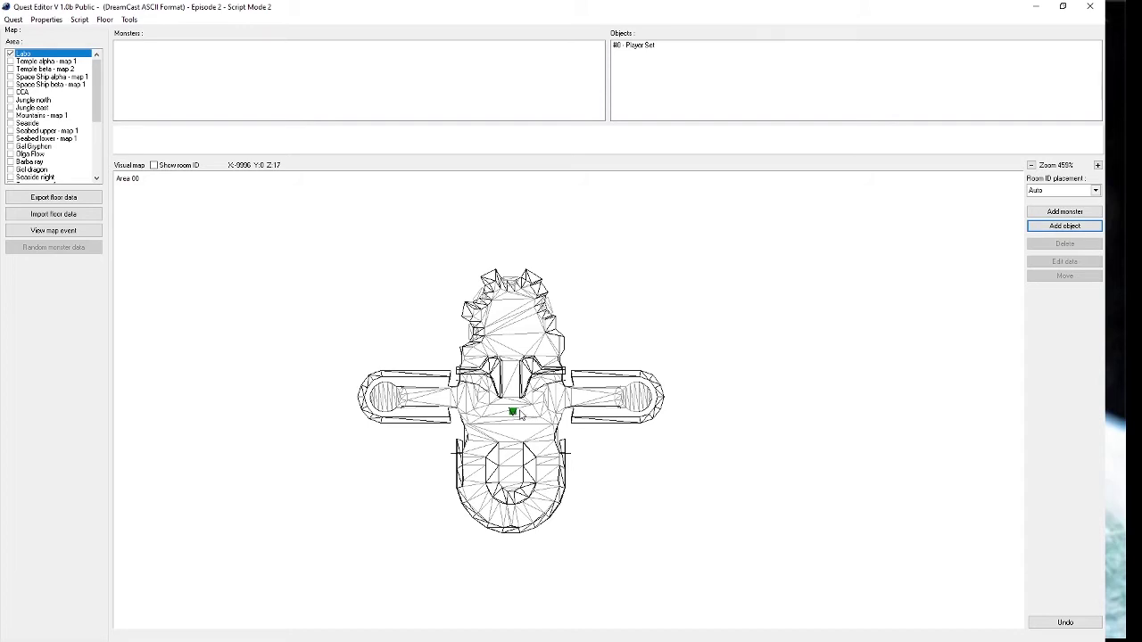
Add a Main Ragol Teleporter object to the Labo.
{"action": "left_click", "coordinate": [1064, 226]}
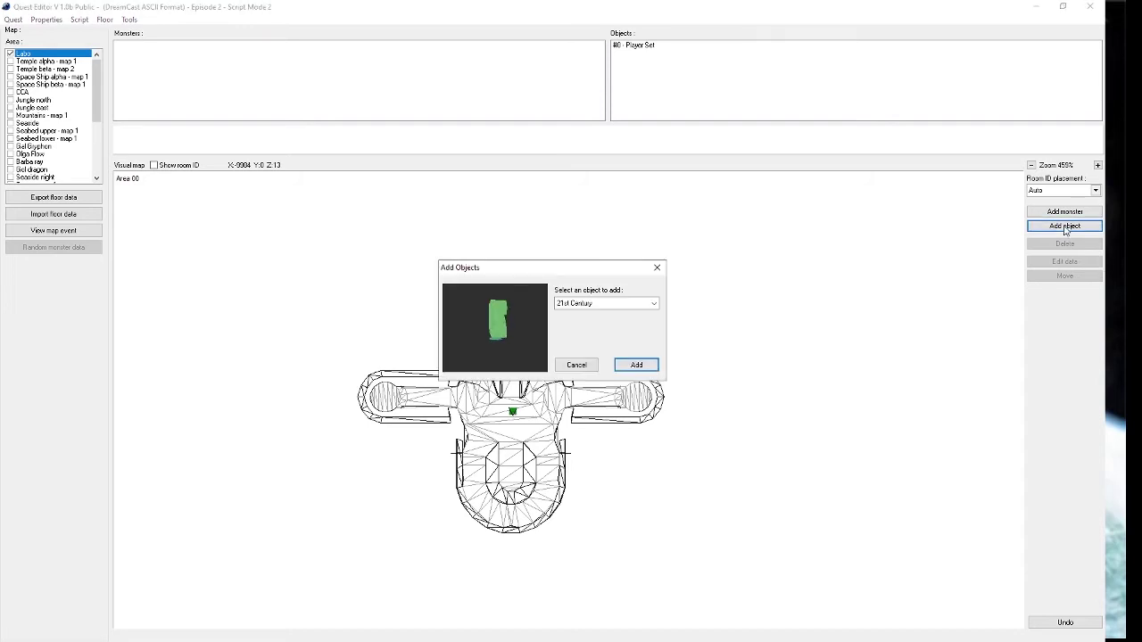
{"action": "left_click", "coordinate": [654, 303]}
{"action": "scroll", "coordinate": [615, 339], "scroll_direction": "down", "scroll_amount": 10}
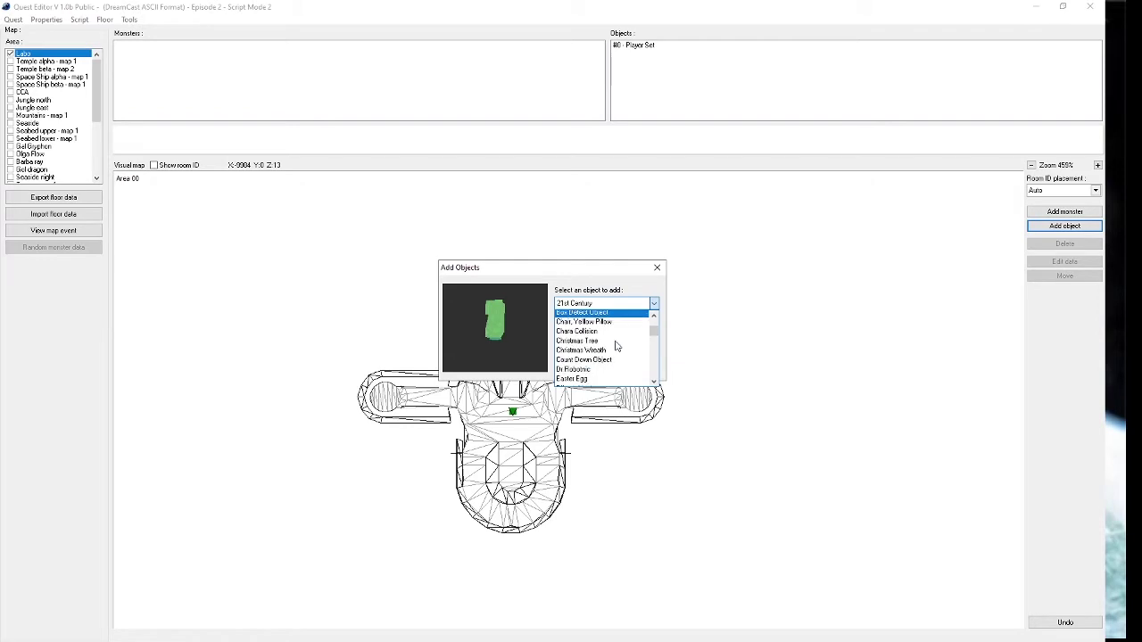
{"action": "scroll", "coordinate": [612, 352], "scroll_direction": "down", "scroll_amount": 5}
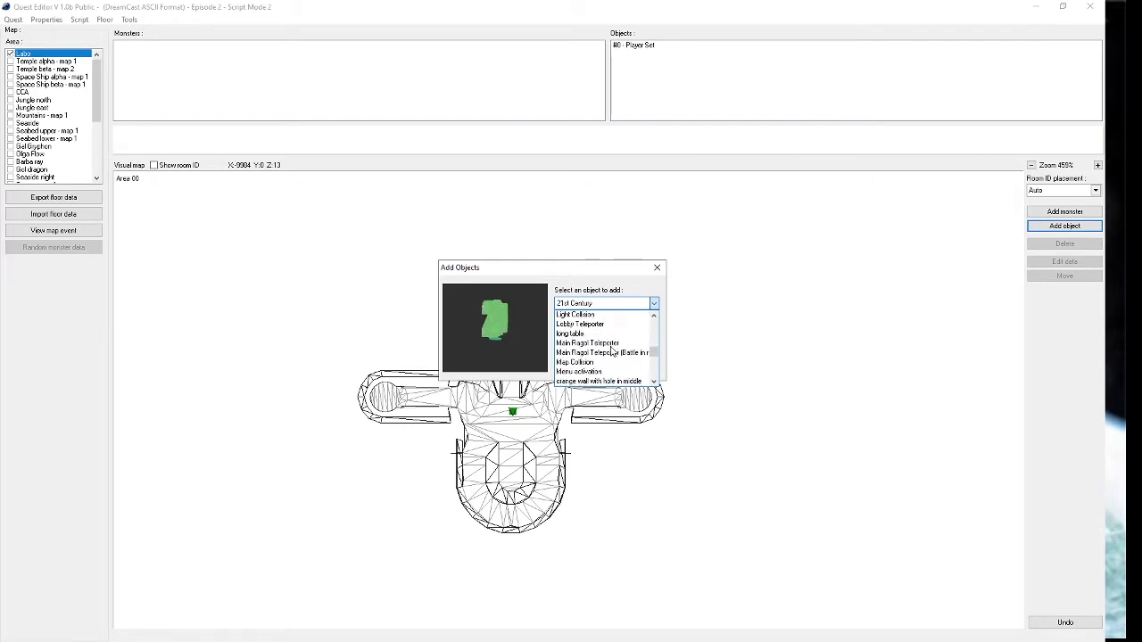
{"action": "scroll", "coordinate": [612, 353], "scroll_direction": "up", "scroll_amount": 2}
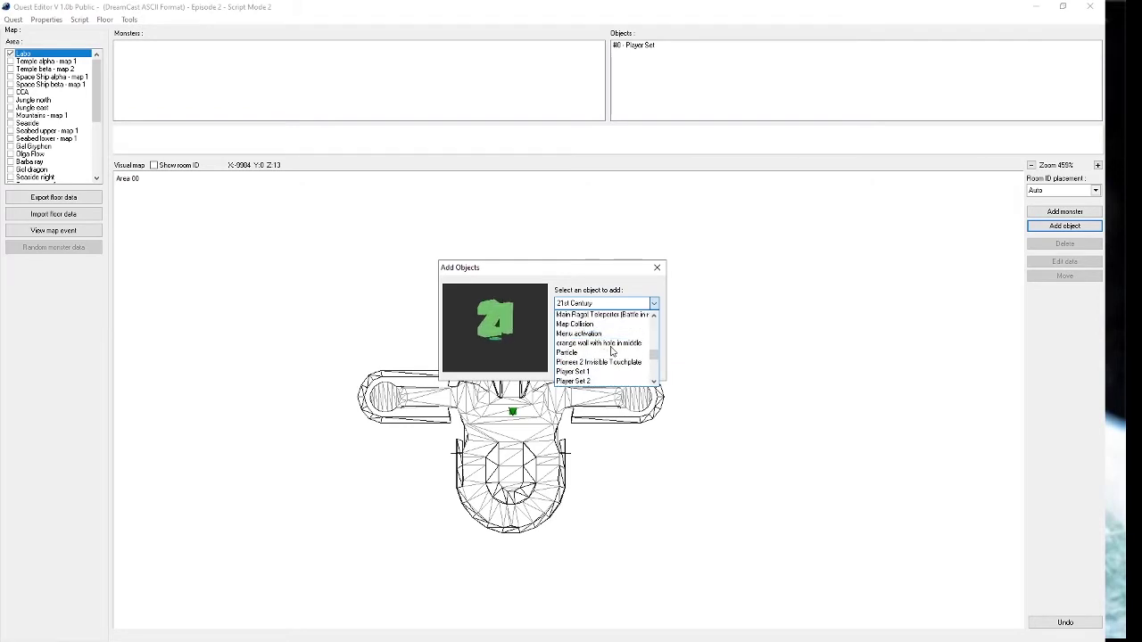
{"action": "scroll", "coordinate": [612, 357], "scroll_direction": "down", "scroll_amount": 2}
{"action": "scroll", "coordinate": [612, 355], "scroll_direction": "up", "scroll_amount": 4}
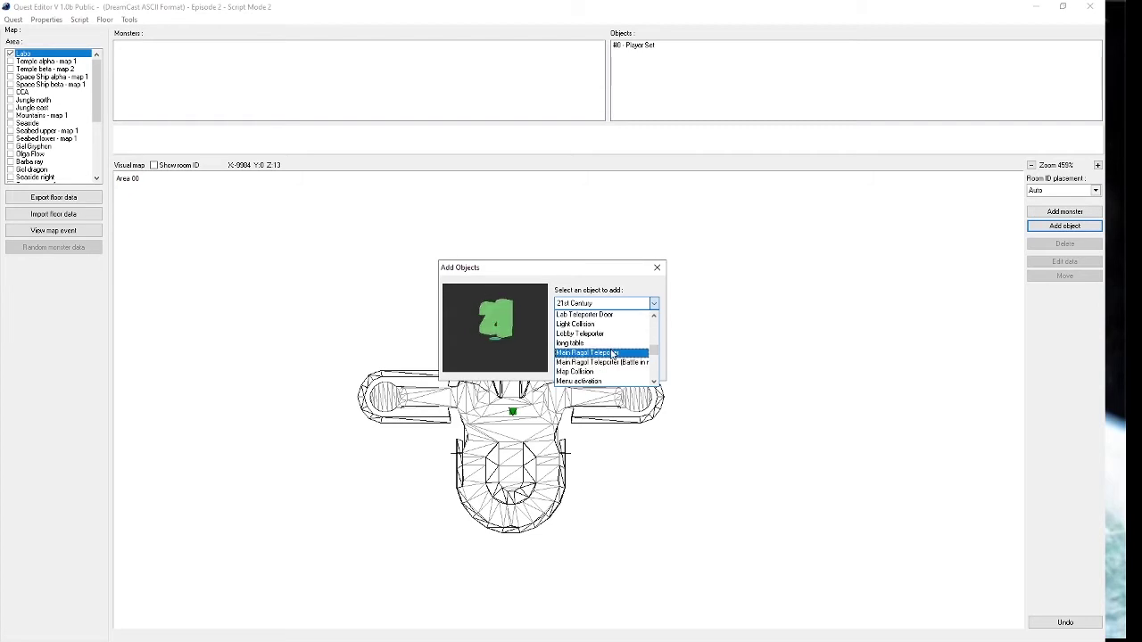
{"action": "left_click", "coordinate": [611, 353]}
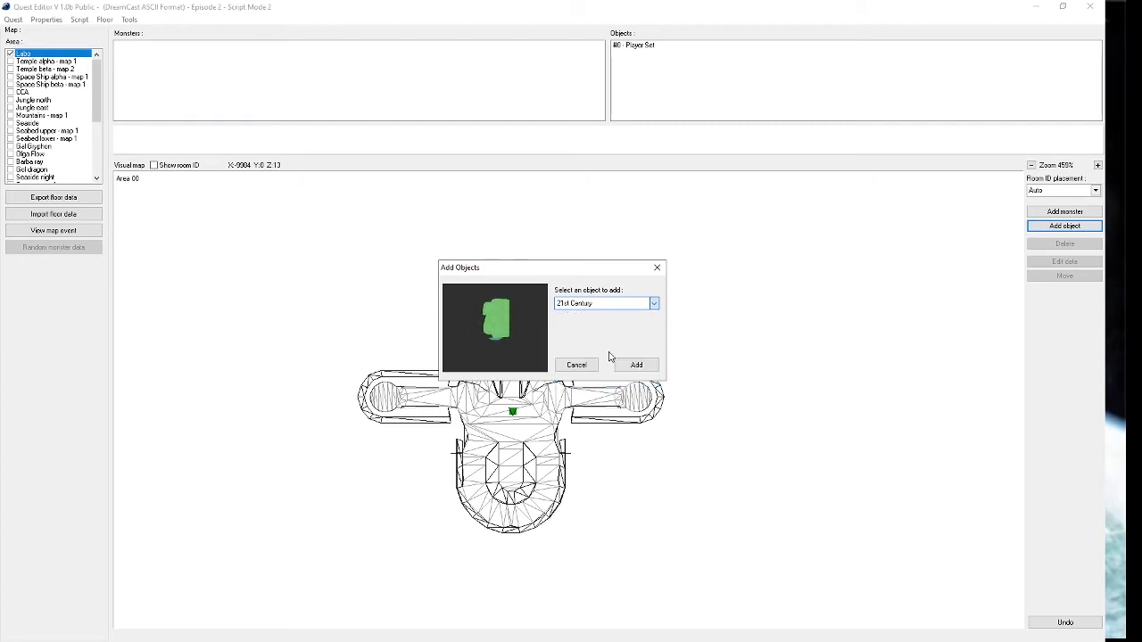
{"action": "left_click", "coordinate": [636, 365]}
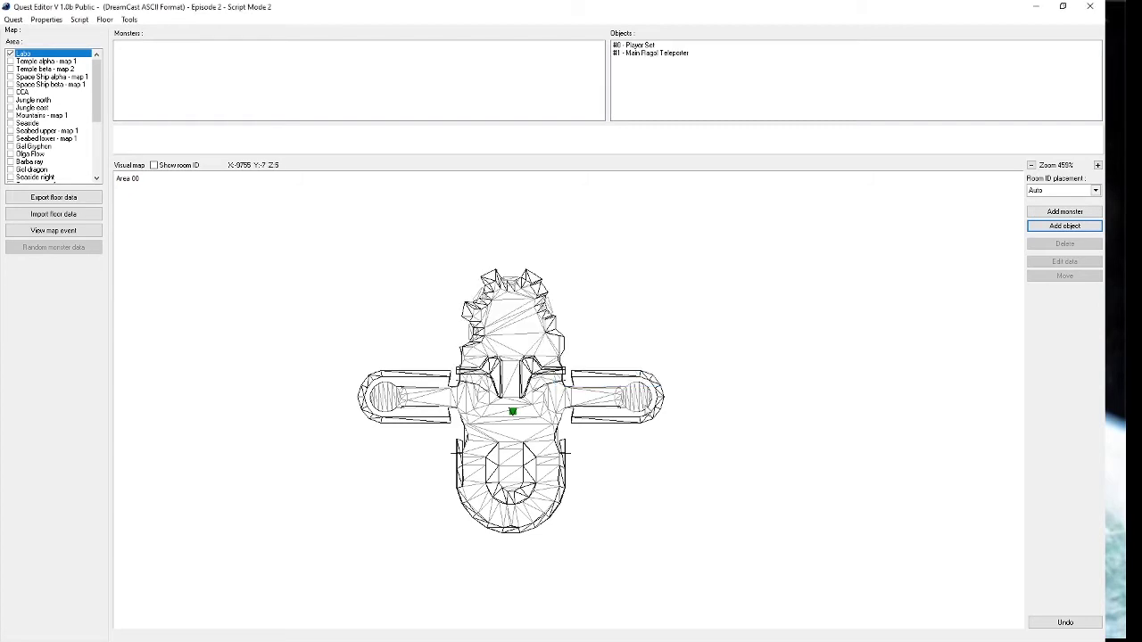
Place the teleporter on the round pad ending the cross's positive-X arm, at about X -9771, Z -11.
{"action": "scroll", "coordinate": [674, 415], "scroll_direction": "up", "scroll_amount": 3}
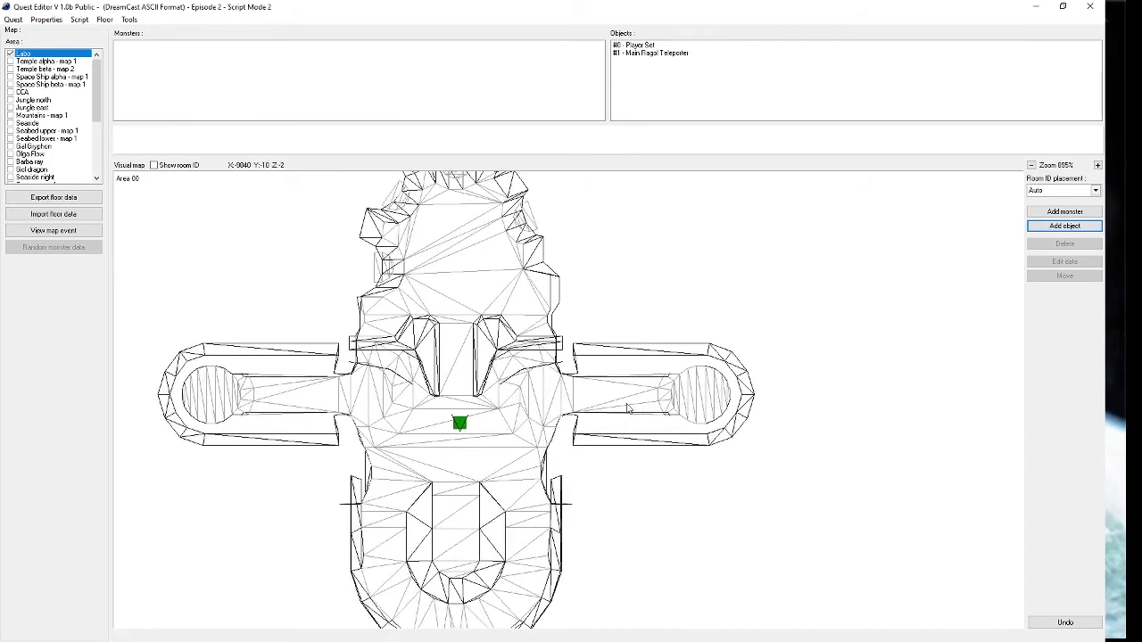
{"action": "left_click_drag", "start_coordinate": [514, 399], "coordinate": [459, 400]}
{"action": "scroll", "coordinate": [535, 386], "scroll_direction": "up", "scroll_amount": 2}
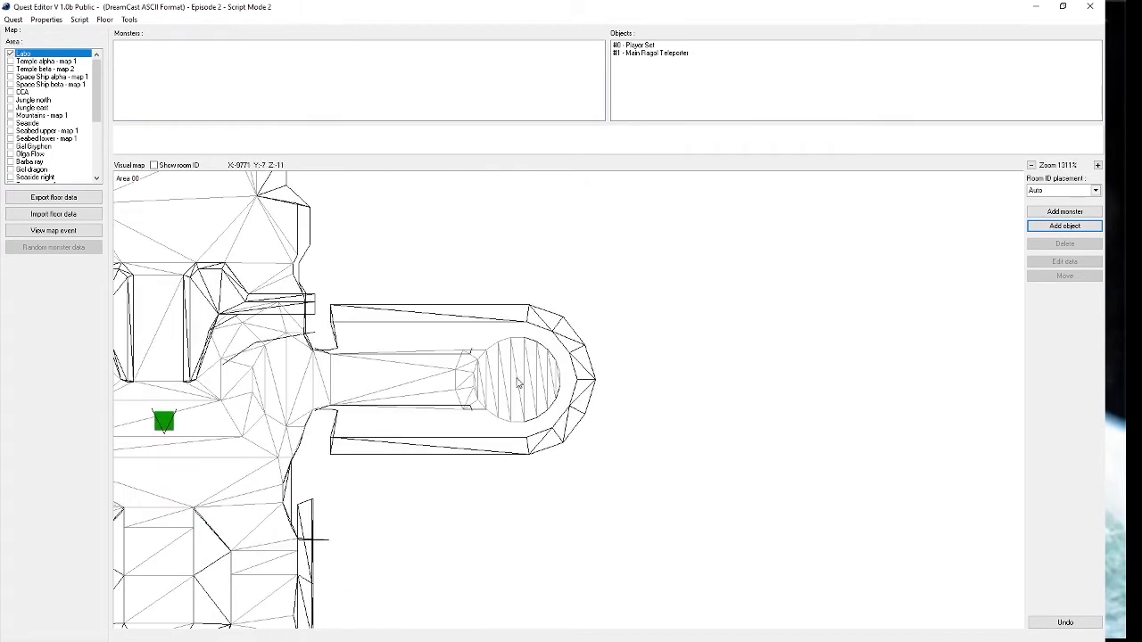
{"action": "left_click", "coordinate": [517, 382]}
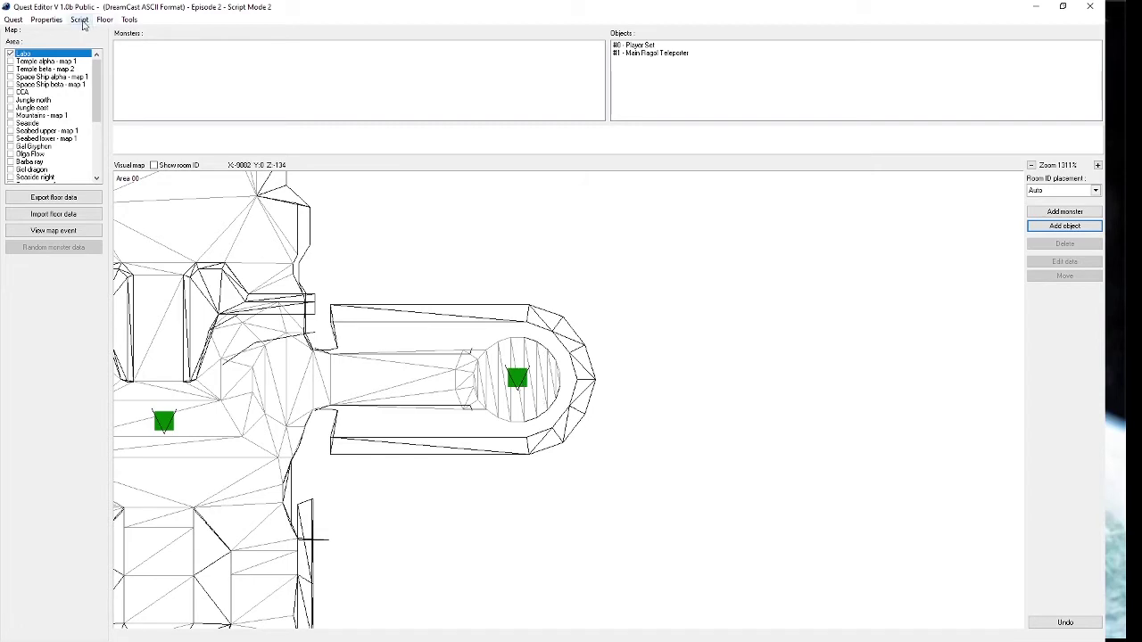
Inspect the set_mainwarp command and its argument in the quest script, and close the script.
{"action": "left_click", "coordinate": [83, 25]}
{"action": "left_click", "coordinate": [104, 36]}
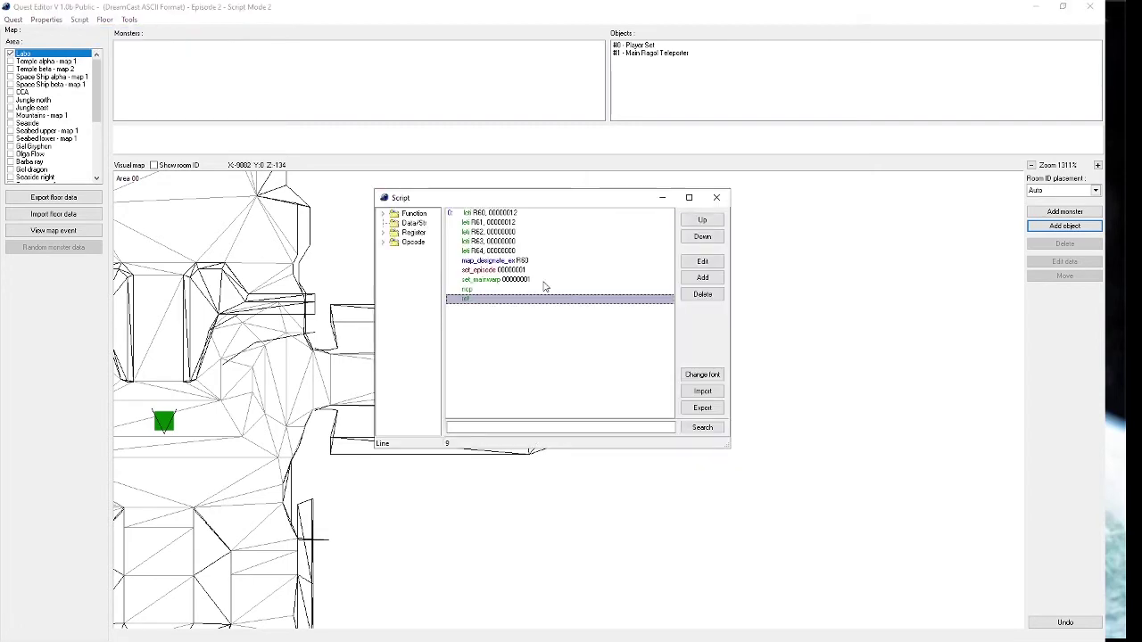
{"action": "left_click", "coordinate": [516, 281]}
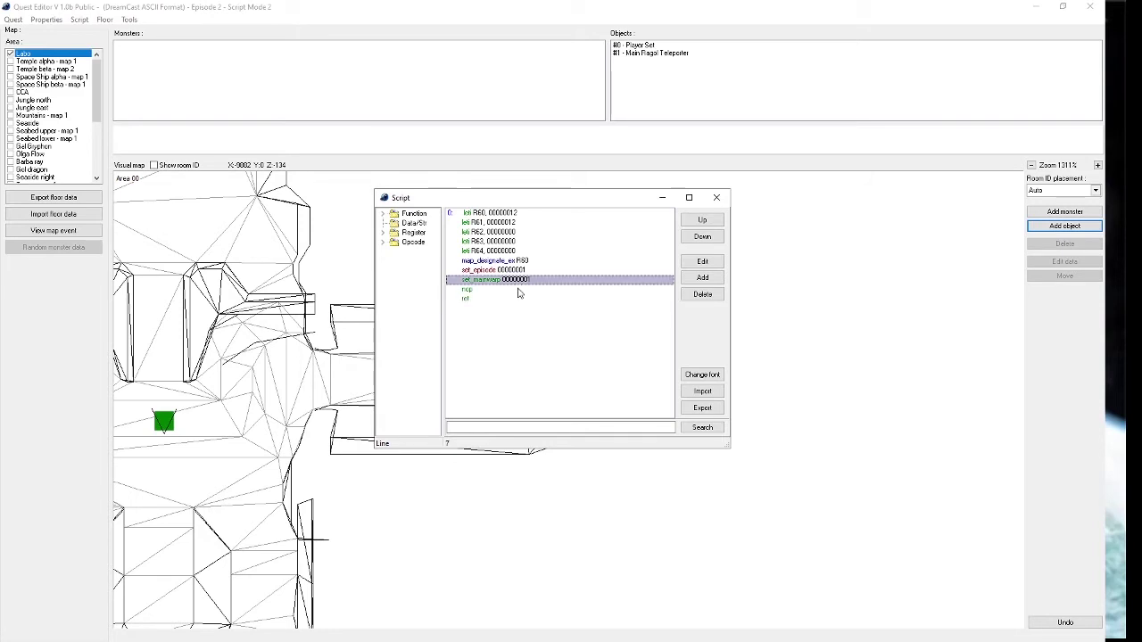
{"action": "left_click", "coordinate": [705, 261]}
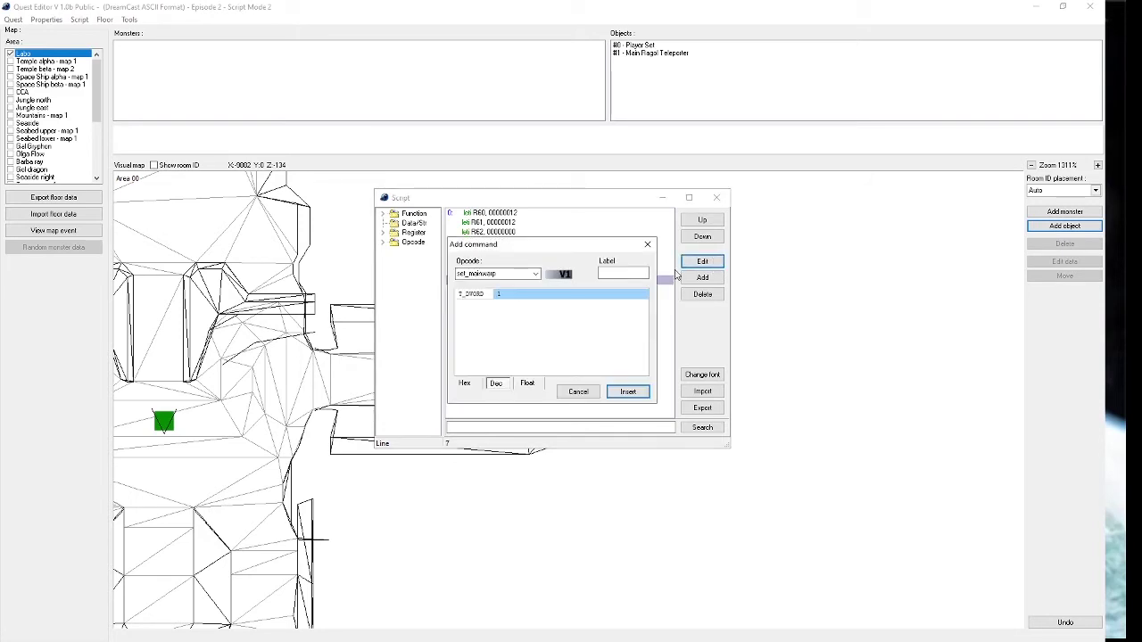
{"action": "left_click", "coordinate": [578, 392]}
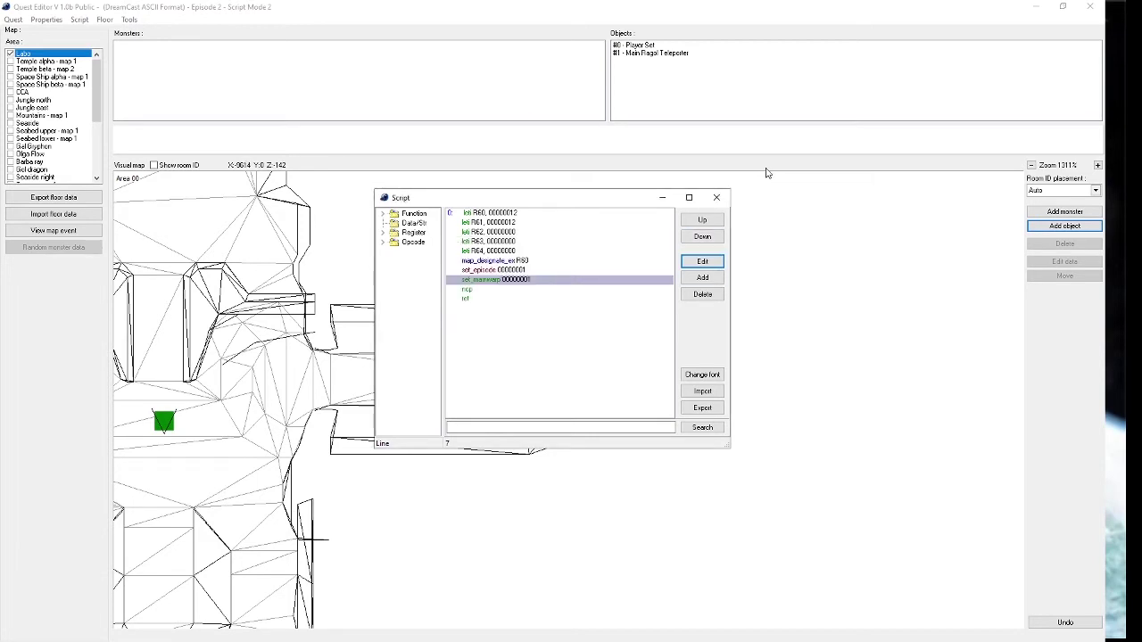
{"action": "left_click", "coordinate": [716, 197]}
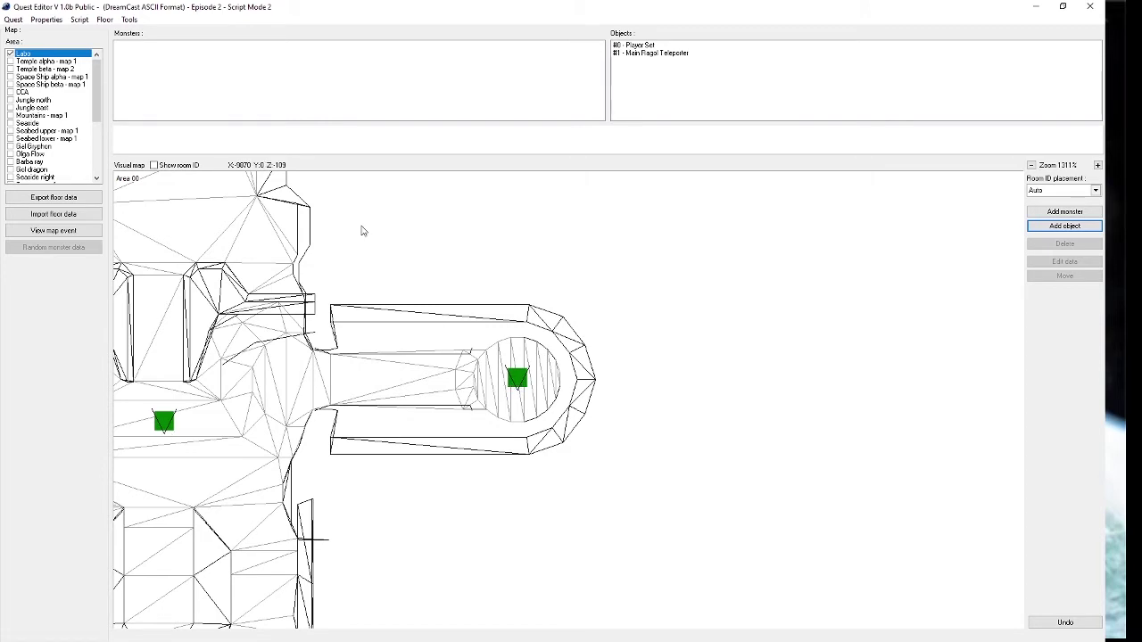
Display the Temple alpha - map 1 area and reopen the quest script.
{"action": "left_click", "coordinate": [49, 62]}
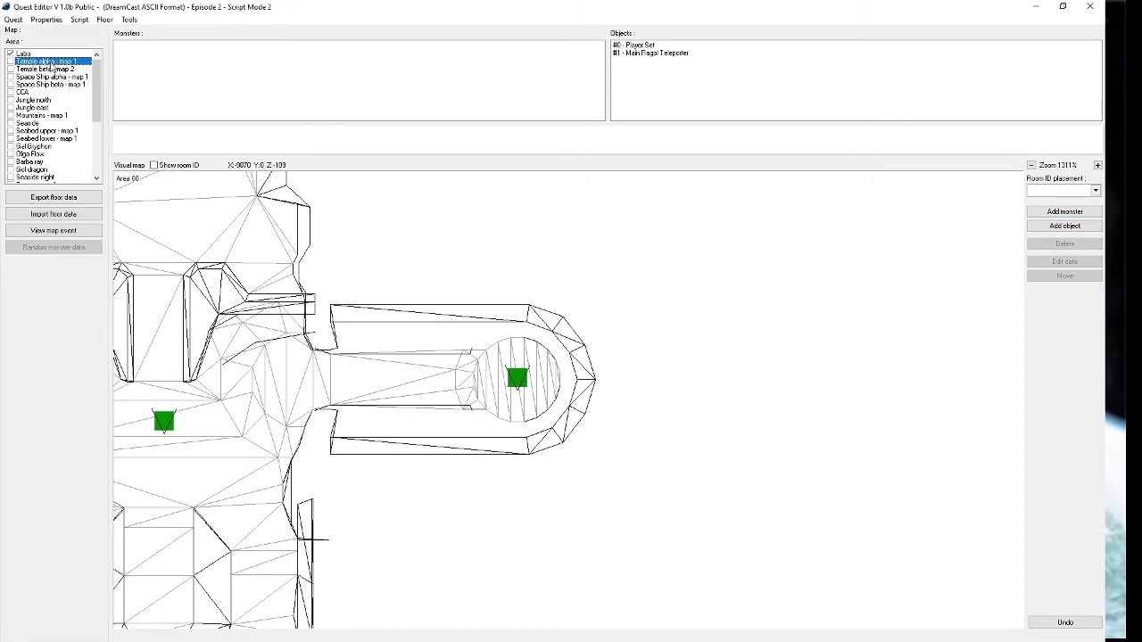
{"action": "scroll", "coordinate": [201, 357], "scroll_direction": "down", "scroll_amount": 6}
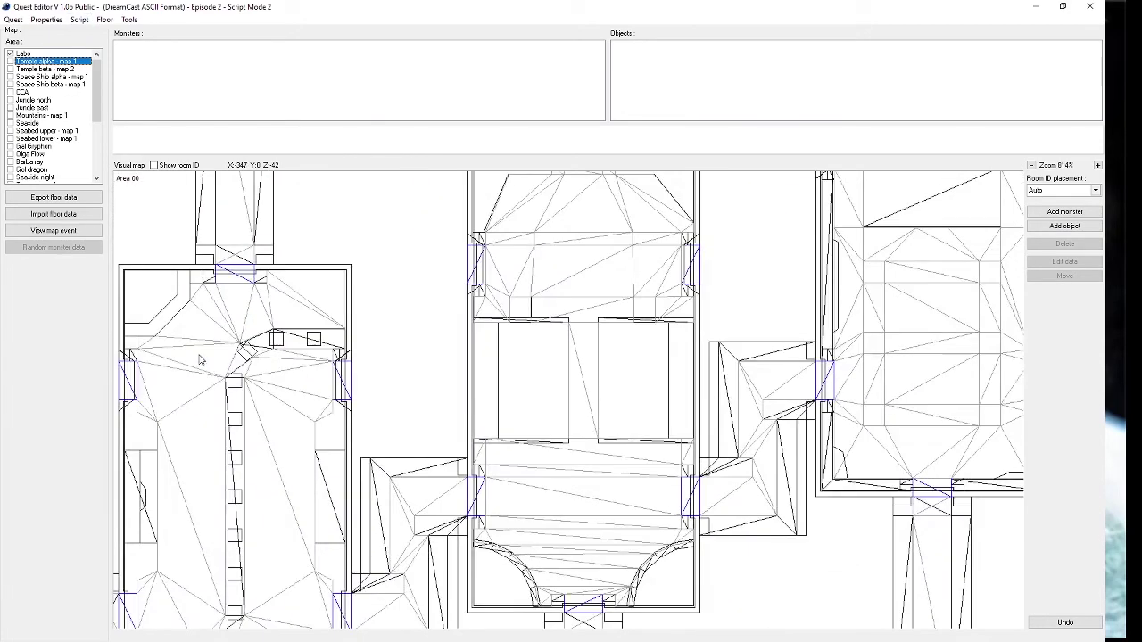
{"action": "left_click", "coordinate": [80, 18]}
{"action": "left_click", "coordinate": [90, 36]}
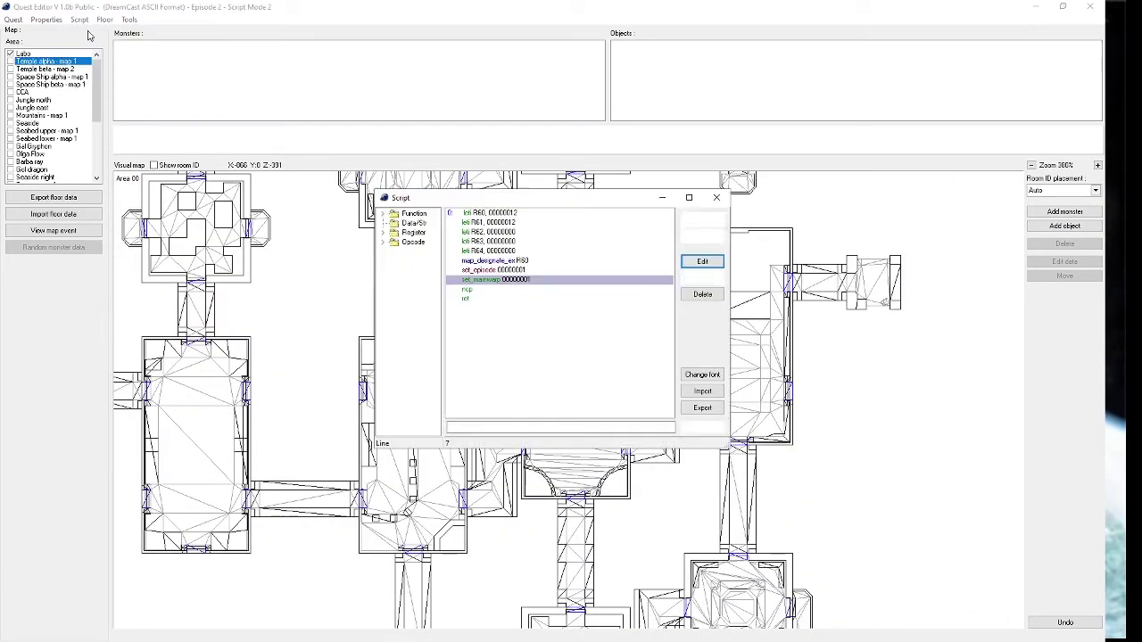
Insert a leti command setting R60 to 19 directly below the map_designate_ex line.
{"action": "left_click", "coordinate": [526, 260]}
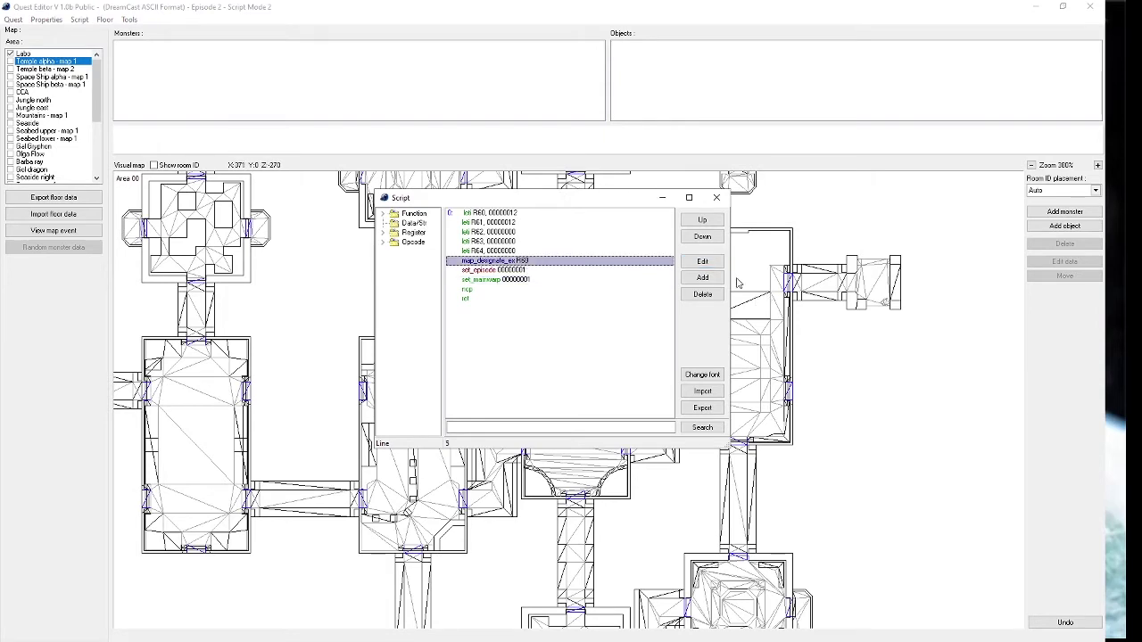
{"action": "left_click", "coordinate": [704, 282]}
{"action": "double_click", "coordinate": [495, 273]}
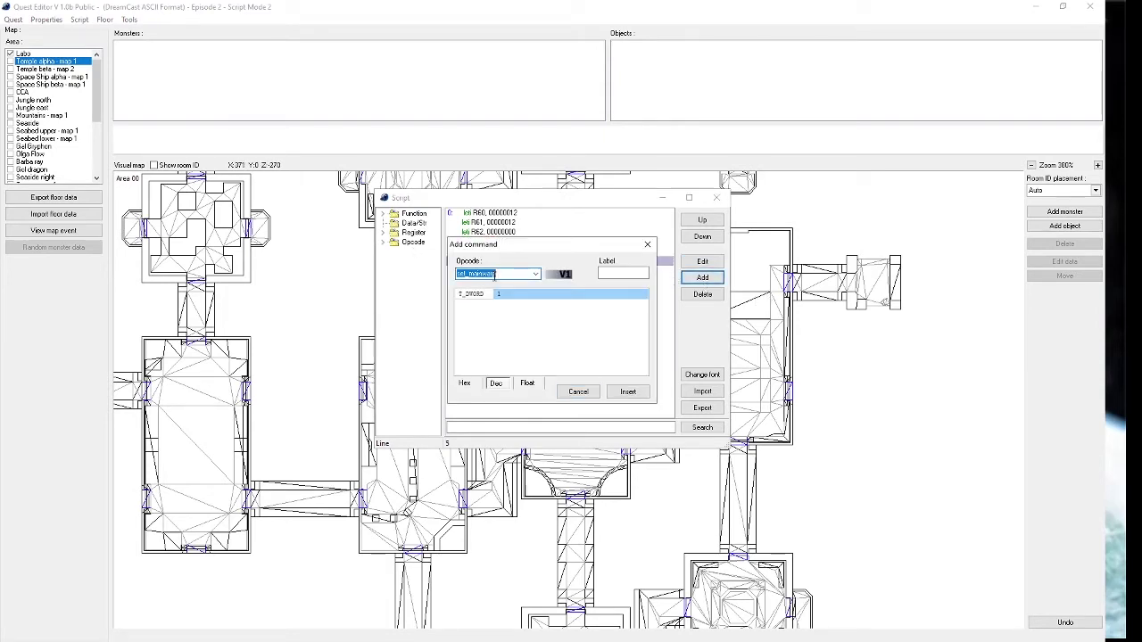
{"action": "type", "text": "letii"}
{"action": "left_click", "coordinate": [526, 308]}
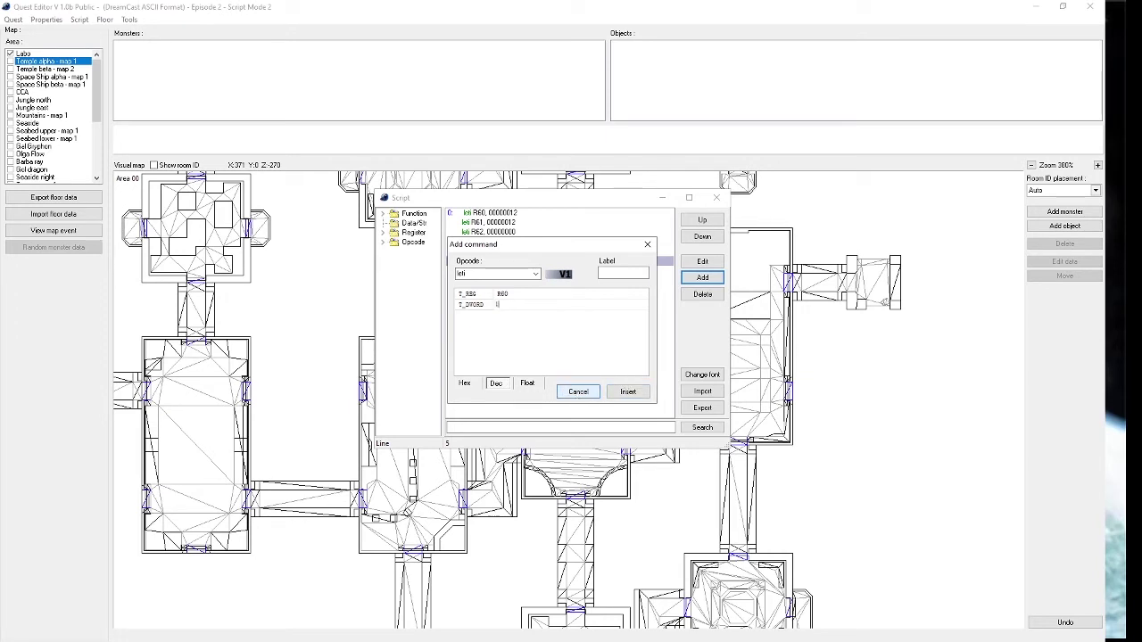
{"action": "left_click", "coordinate": [628, 391]}
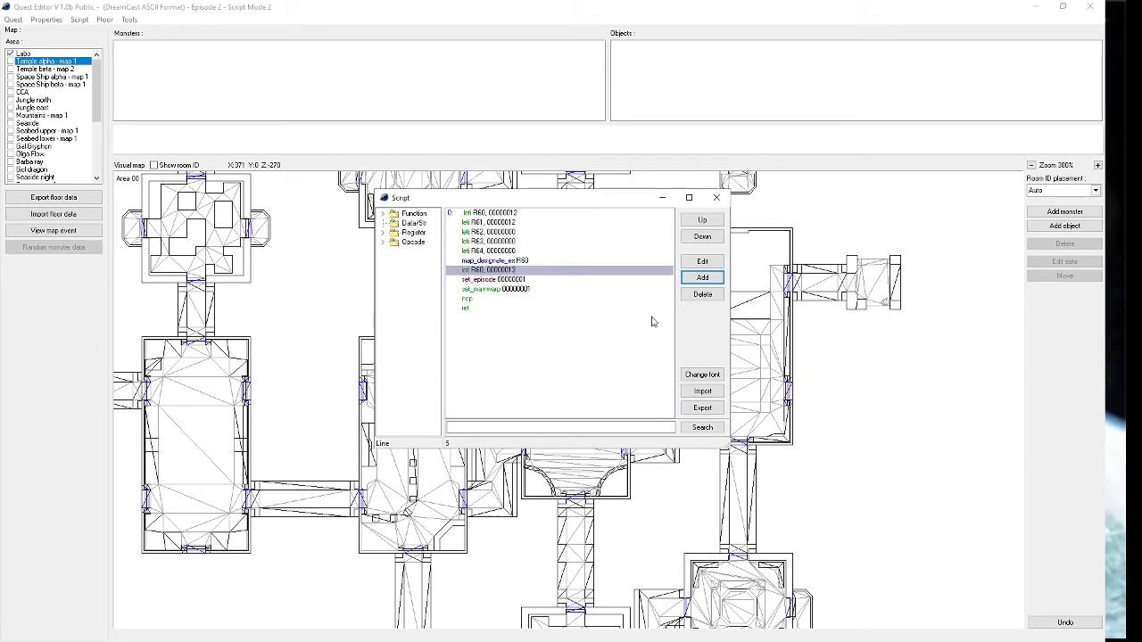
Insert a leti command setting R61 to 19 below the new R60 line.
{"action": "left_click", "coordinate": [711, 280]}
{"action": "left_click", "coordinate": [525, 297]}
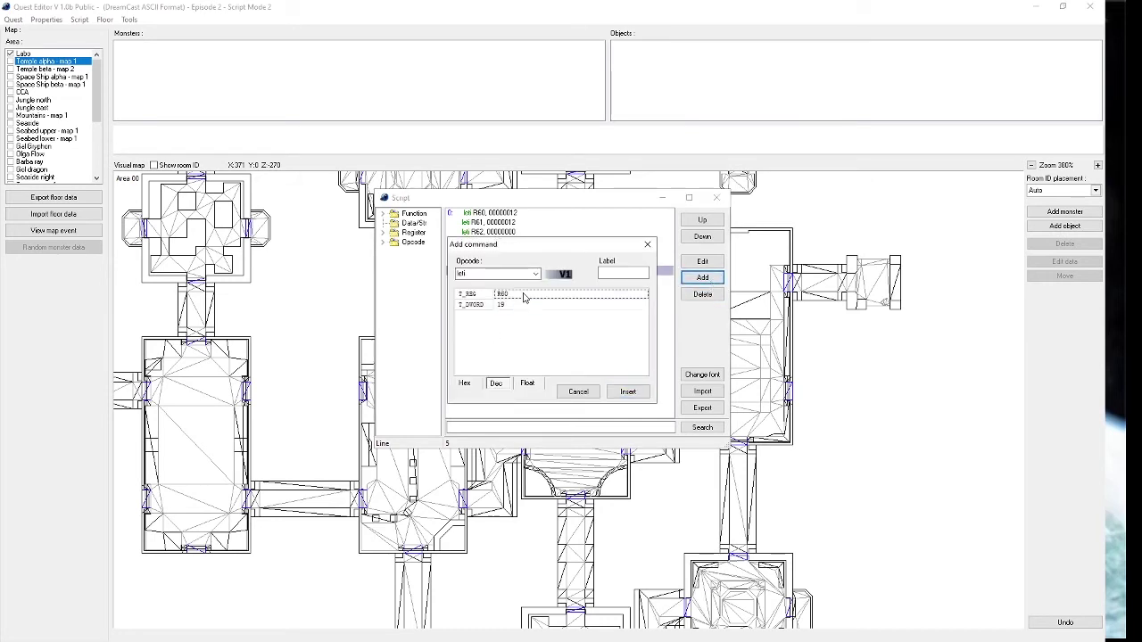
{"action": "type", "text": "R61"}
{"action": "left_click", "coordinate": [628, 392]}
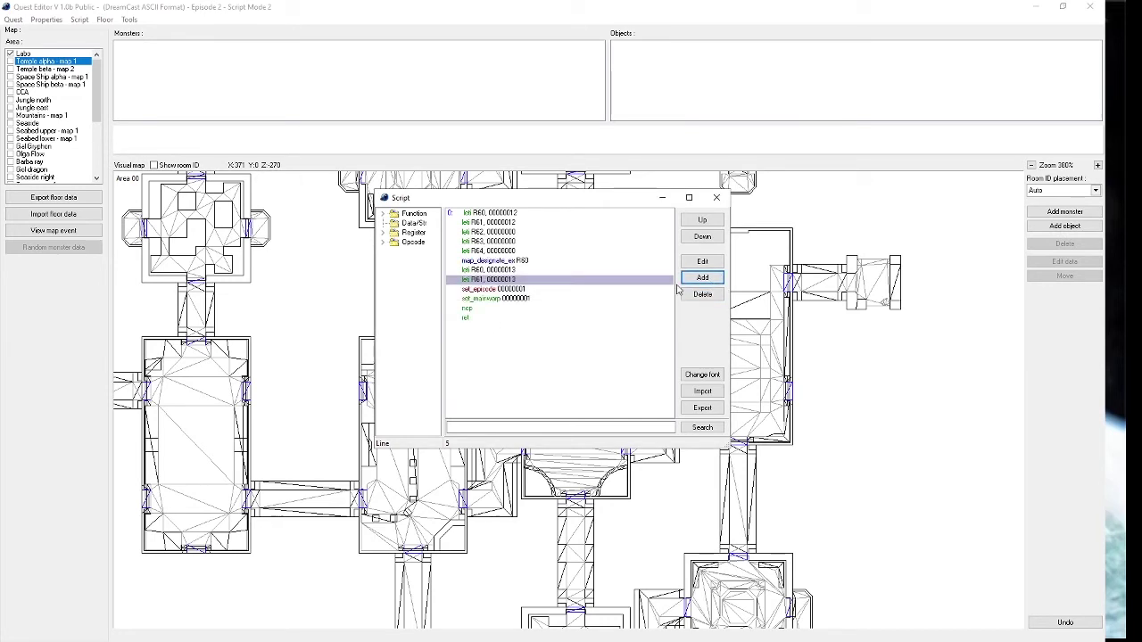
Insert a leti command setting R62 to 0 below the new R61 line.
{"action": "left_click", "coordinate": [688, 281]}
{"action": "left_click", "coordinate": [548, 296]}
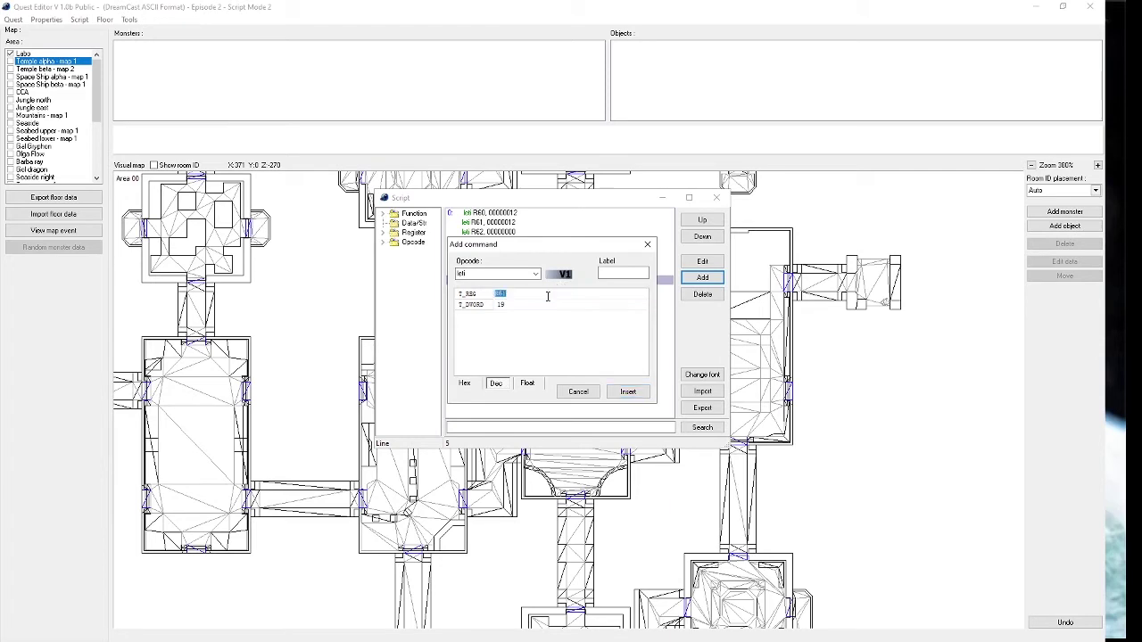
{"action": "type", "text": "R62"}
{"action": "left_click", "coordinate": [541, 306]}
{"action": "type", "text": "0"}
{"action": "left_click", "coordinate": [628, 392]}
Insert two more leti commands setting R63 and R64 to 0 below the new R62 line.
{"action": "left_click", "coordinate": [702, 277]}
{"action": "left_click", "coordinate": [515, 295]}
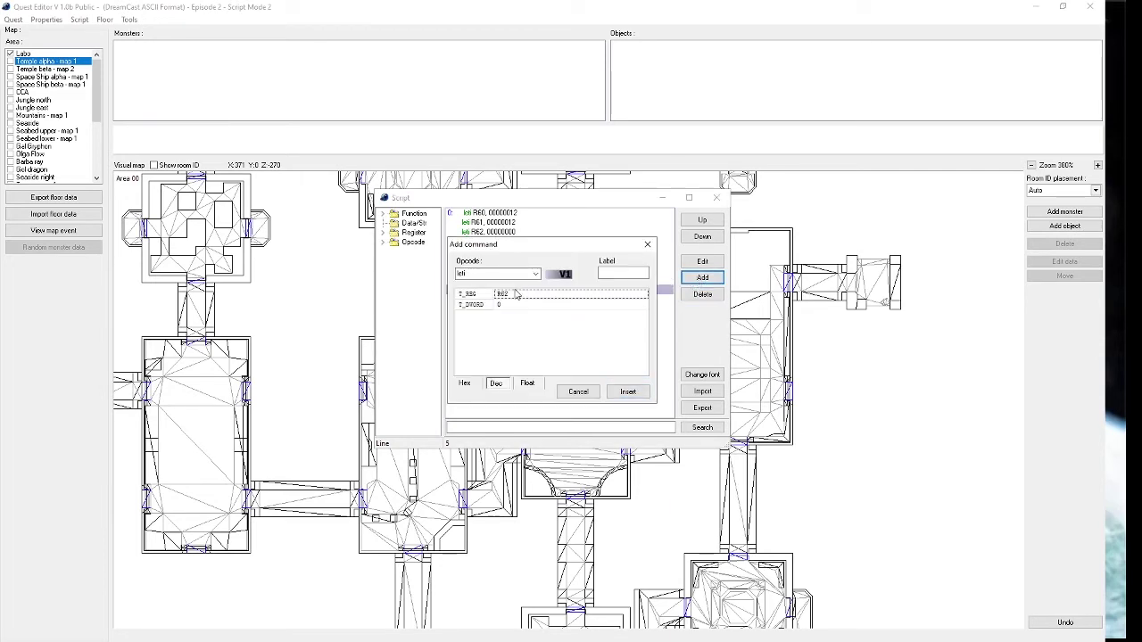
{"action": "type", "text": "R63"}
{"action": "left_click", "coordinate": [628, 392]}
{"action": "left_click", "coordinate": [702, 278]}
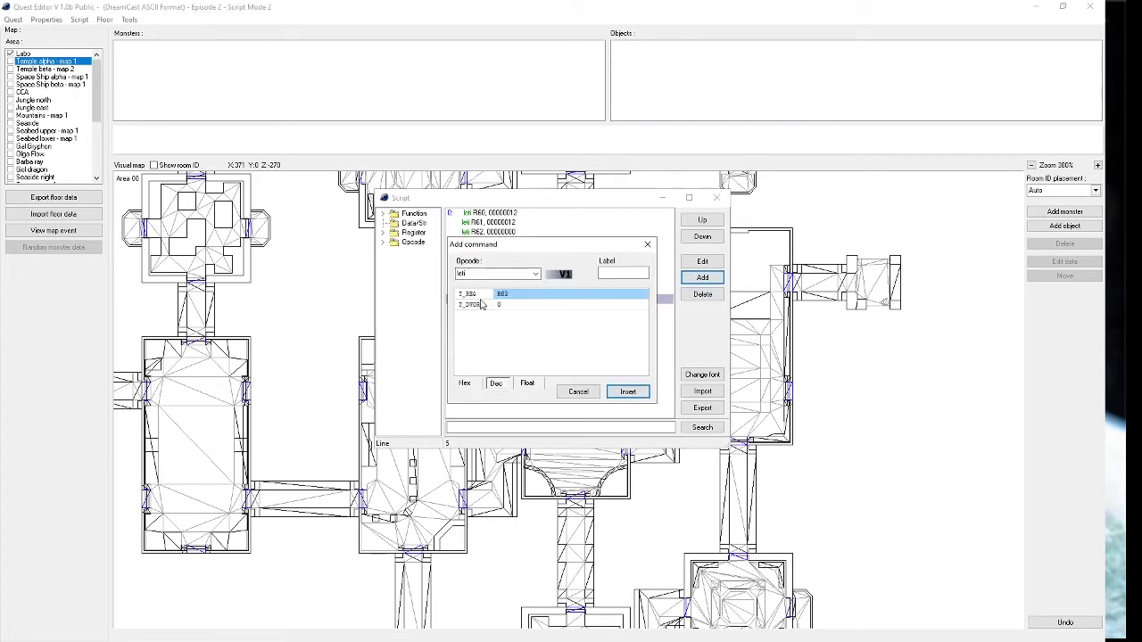
{"action": "left_click", "coordinate": [504, 295]}
{"action": "type", "text": "R64"}
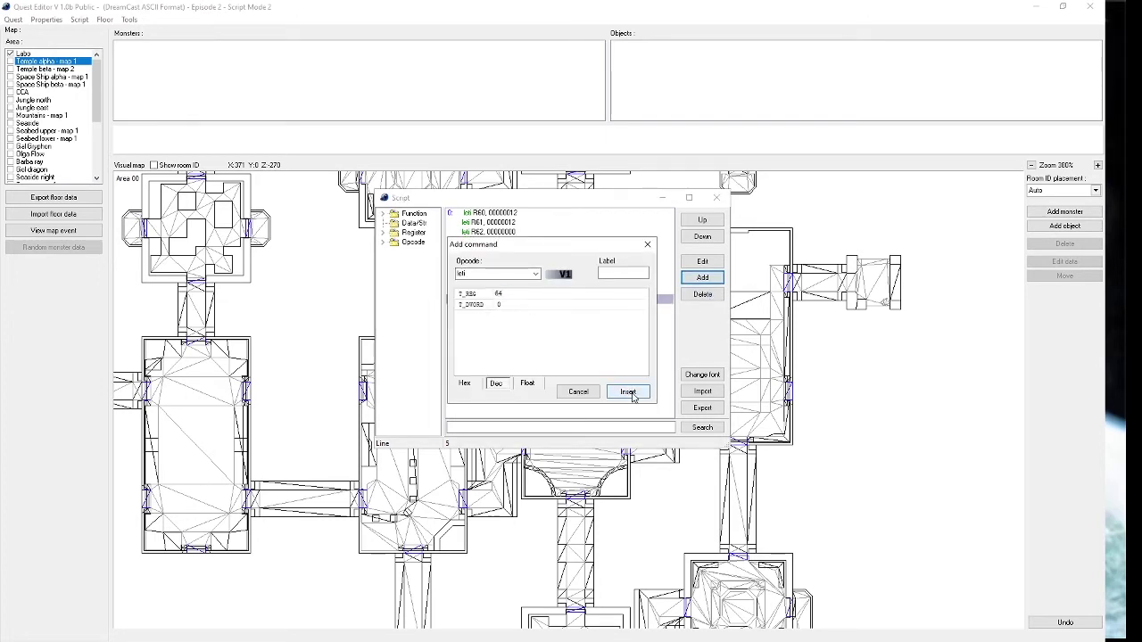
{"action": "left_click", "coordinate": [628, 391]}
Insert a map_designate_ex command using register R60 below the second R64 line, and close the script.
{"action": "left_click", "coordinate": [714, 281]}
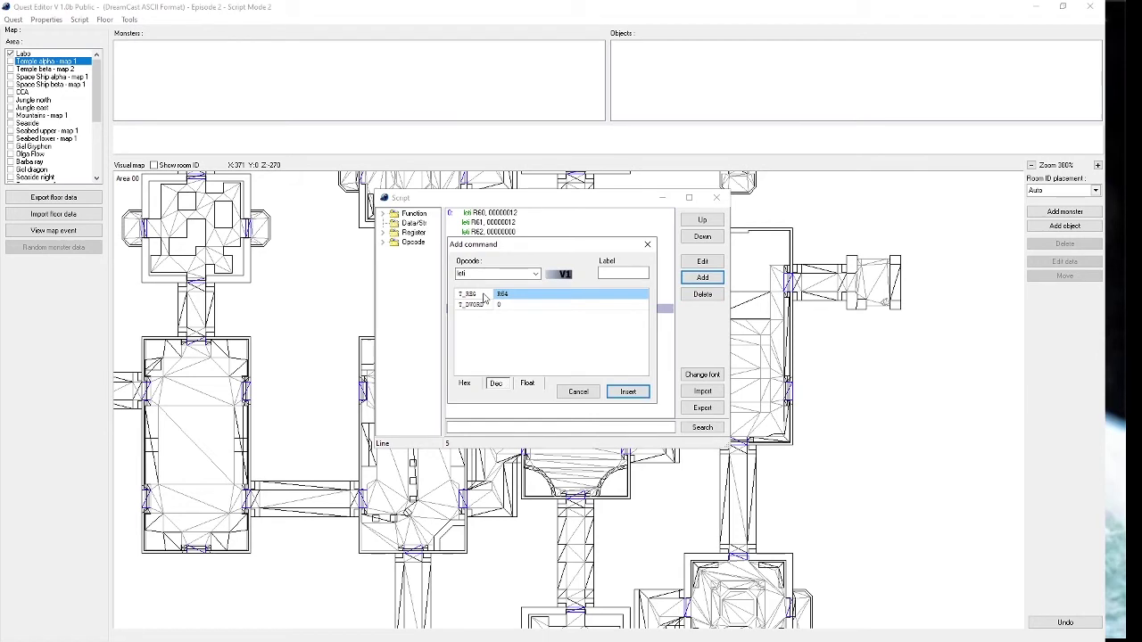
{"action": "type", "text": "map_des"}
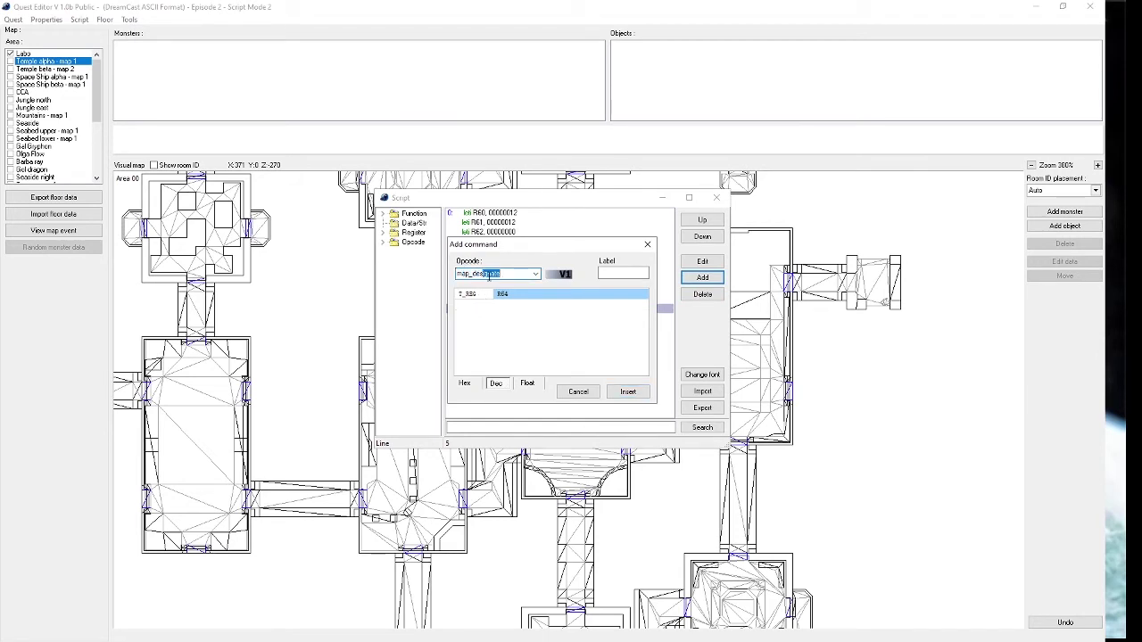
{"action": "type", "text": "ignate_ex"}
{"action": "double_click", "coordinate": [503, 296]}
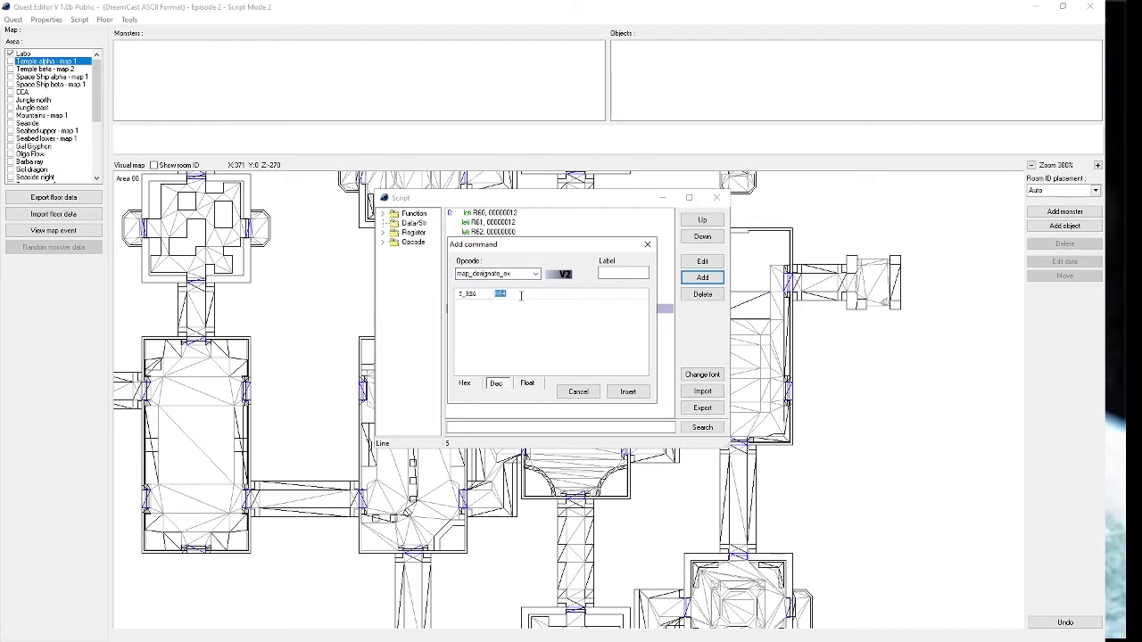
{"action": "type", "text": "60"}
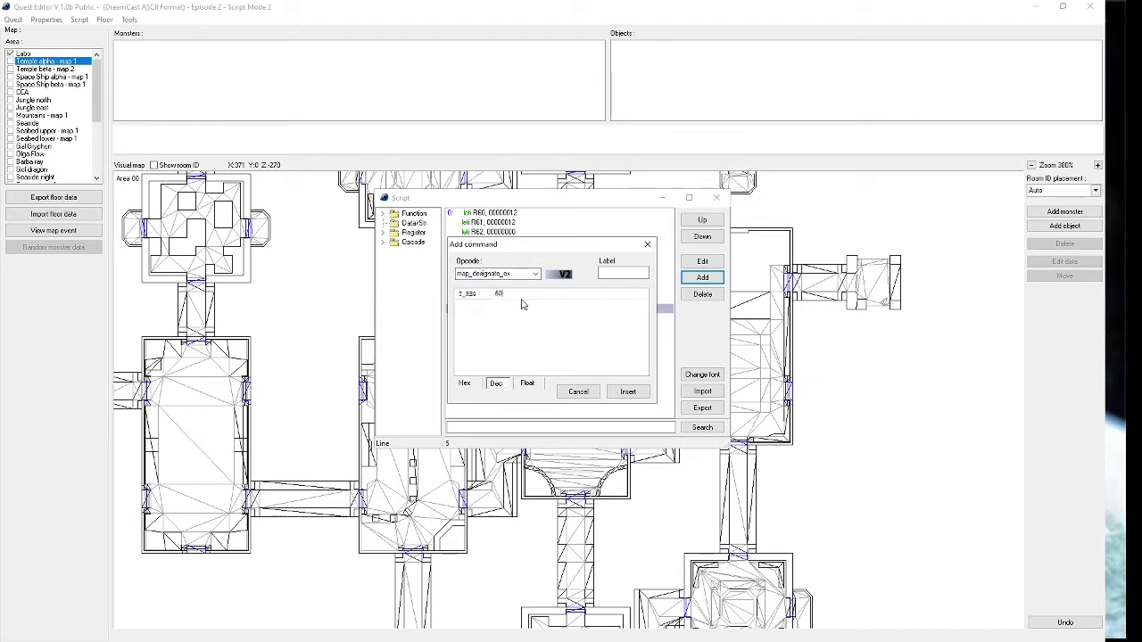
{"action": "left_click", "coordinate": [627, 392]}
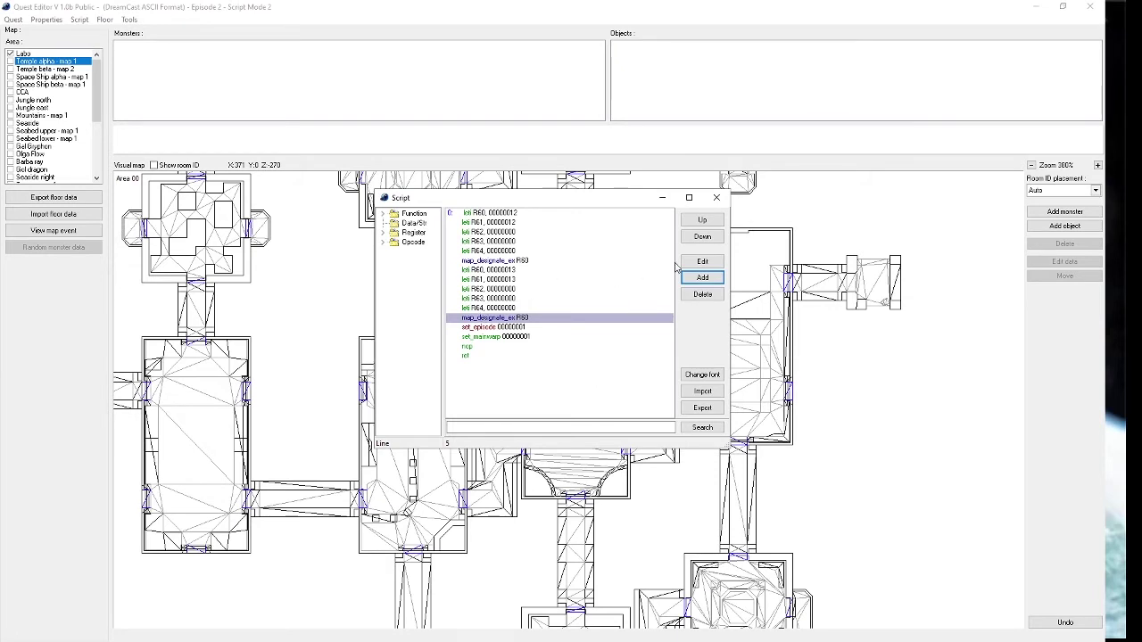
{"action": "left_click", "coordinate": [716, 198]}
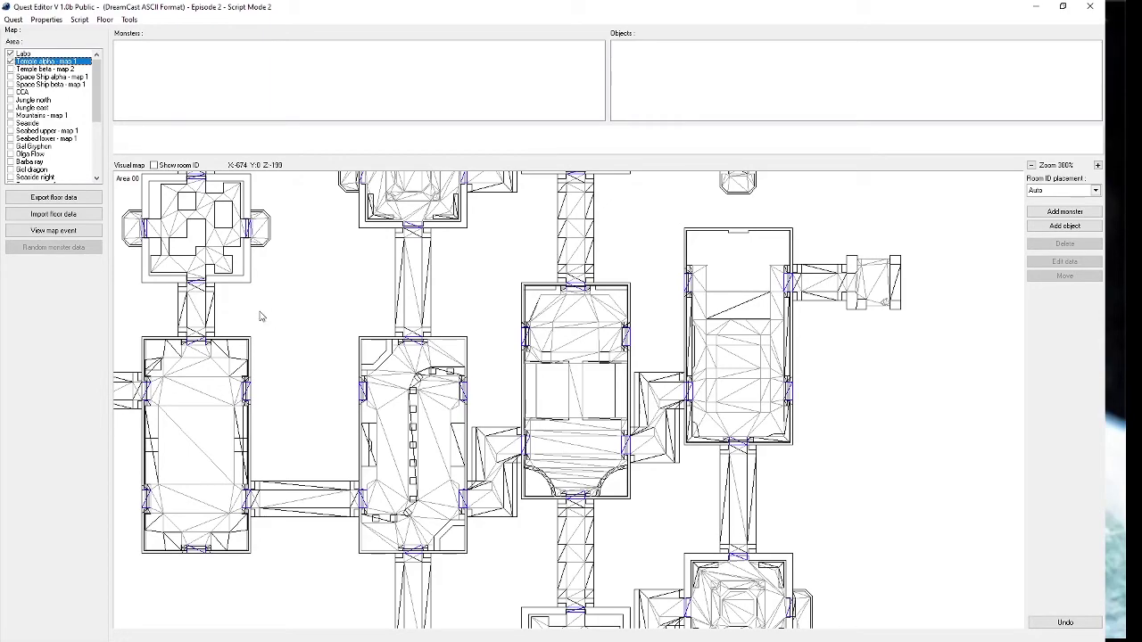
Add a Player Set 1 object in the north part of Temple alpha's central room, at about X 16, Z -170.
{"action": "left_click_drag", "start_coordinate": [273, 328], "coordinate": [311, 310]}
{"action": "scroll", "coordinate": [278, 330], "scroll_direction": "down", "scroll_amount": 2}
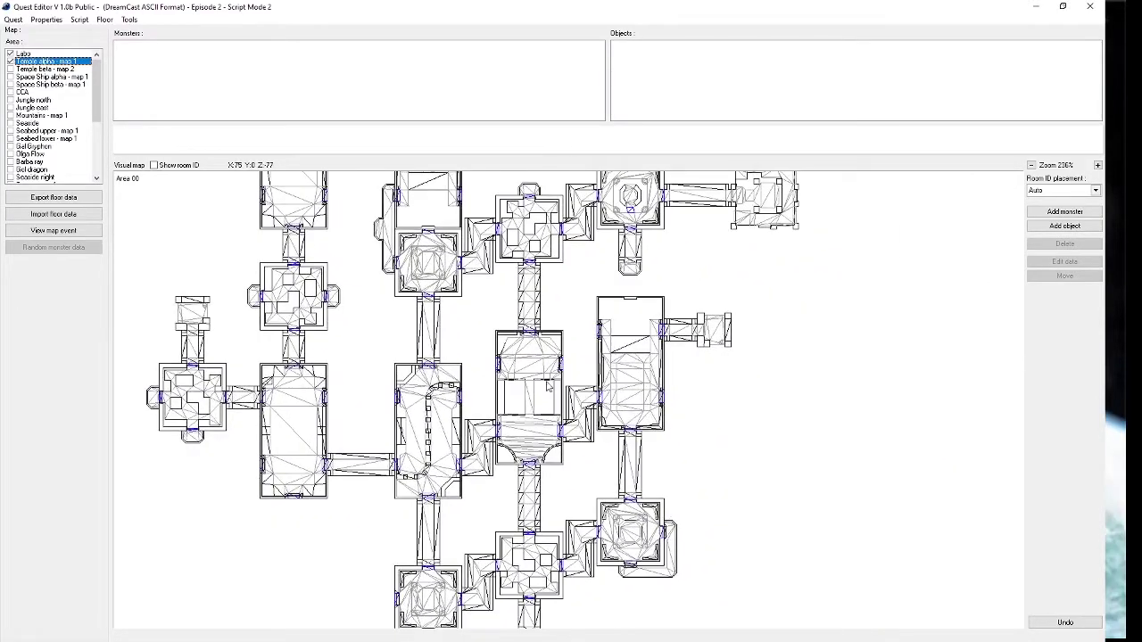
{"action": "scroll", "coordinate": [549, 405], "scroll_direction": "up", "scroll_amount": 2}
{"action": "scroll", "coordinate": [548, 406], "scroll_direction": "up", "scroll_amount": 4}
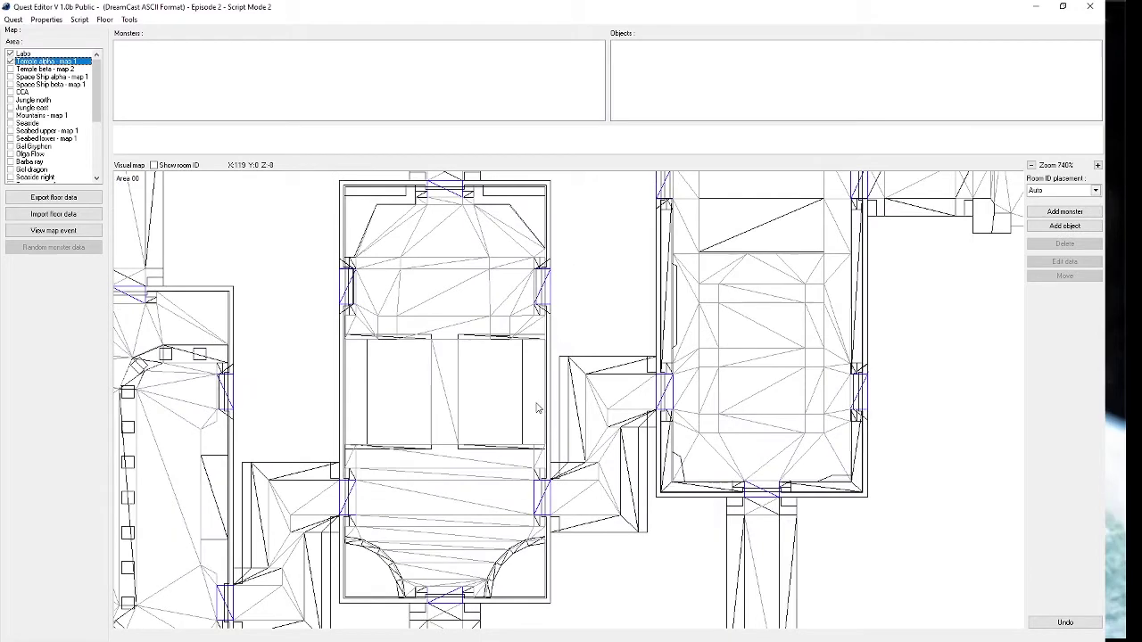
{"action": "left_click_drag", "start_coordinate": [555, 413], "coordinate": [595, 408]}
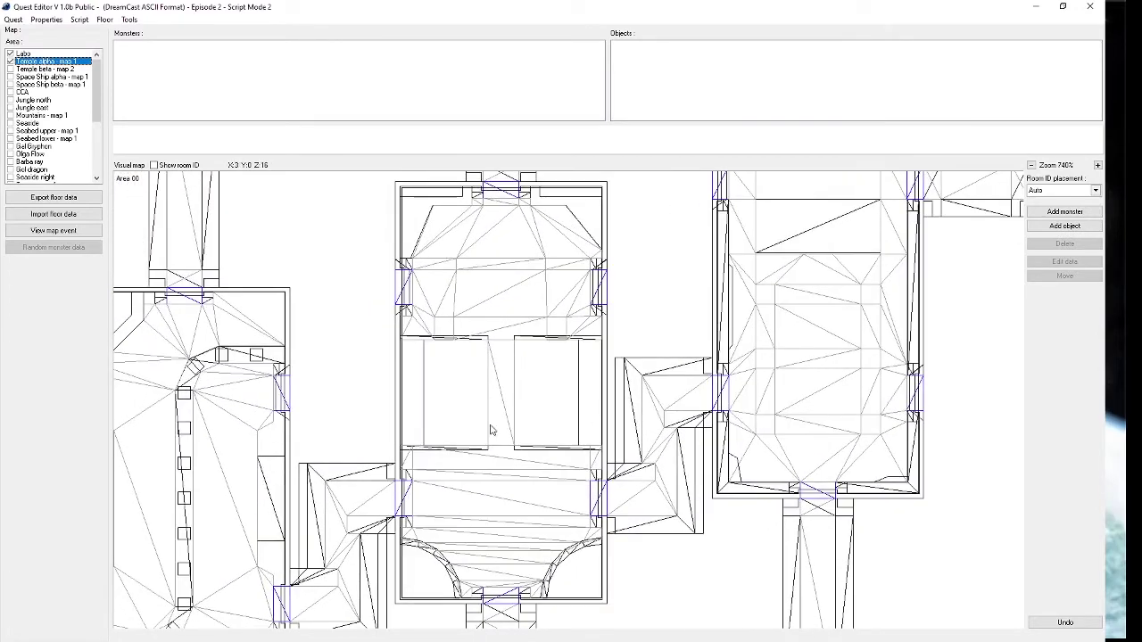
{"action": "left_click", "coordinate": [1067, 227]}
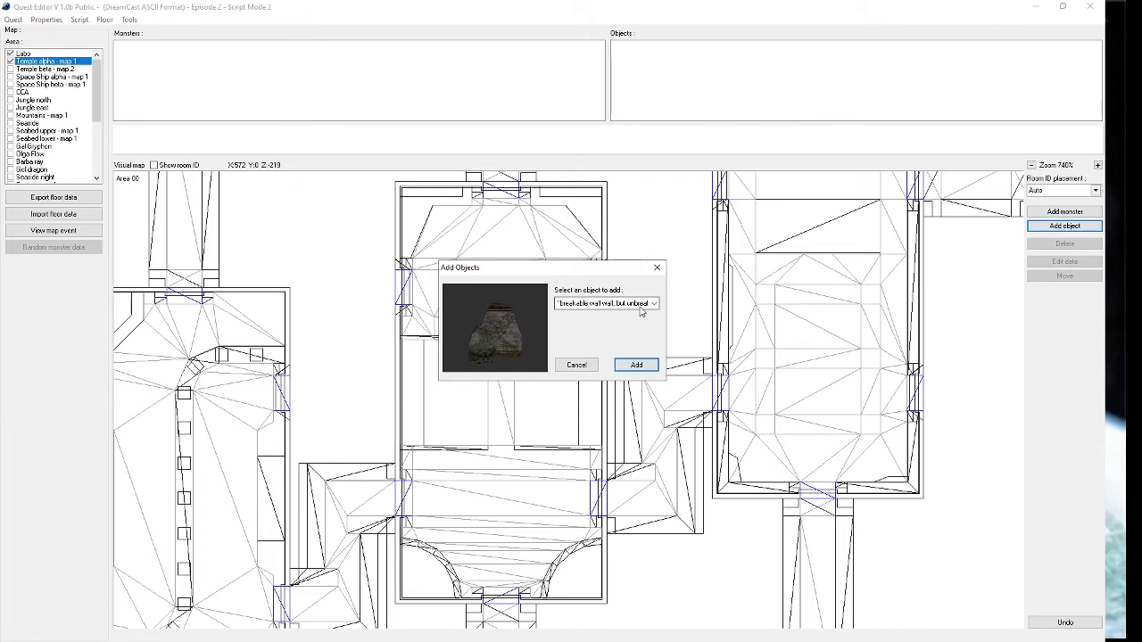
{"action": "left_click", "coordinate": [654, 304]}
{"action": "left_click_drag", "start_coordinate": [654, 323], "coordinate": [657, 353]}
{"action": "left_click", "coordinate": [579, 350]}
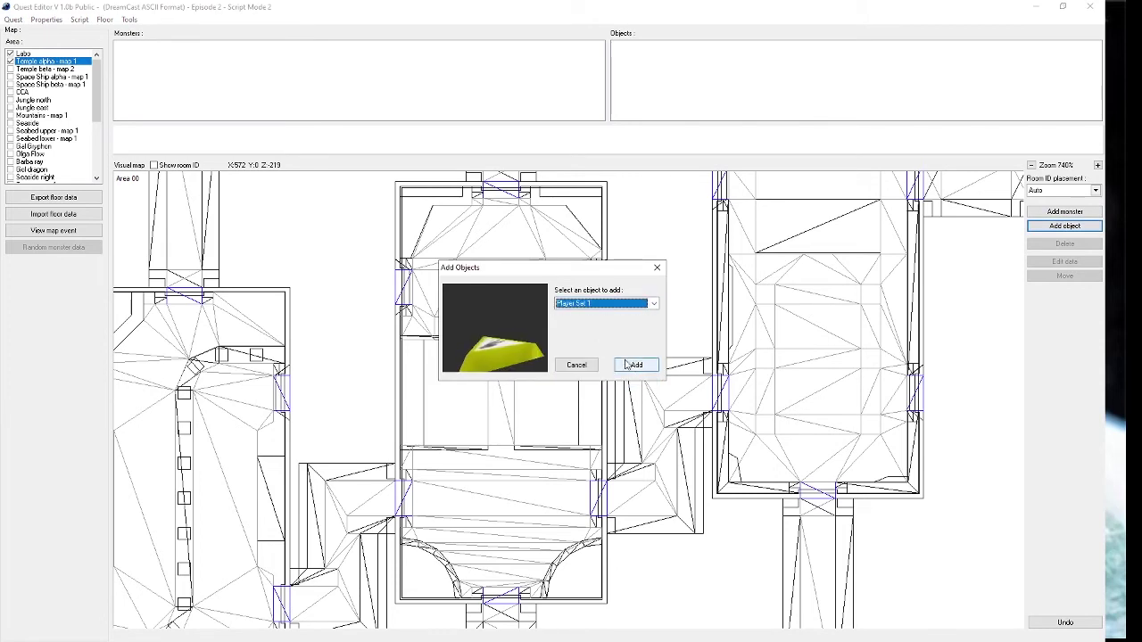
{"action": "left_click", "coordinate": [634, 364]}
{"action": "left_click", "coordinate": [502, 259]}
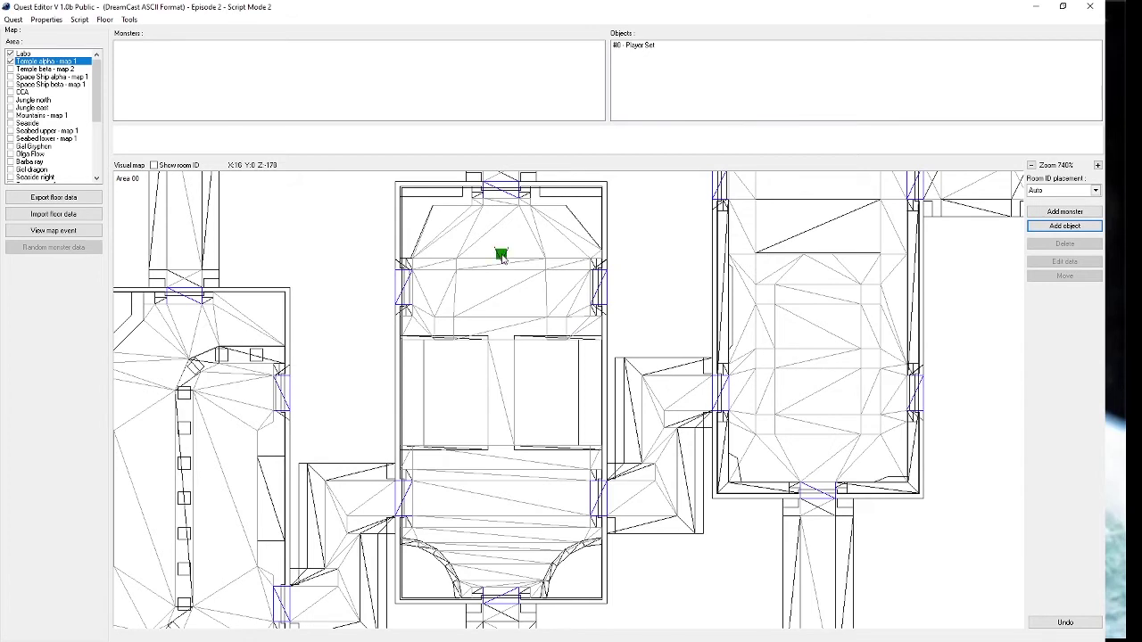
Add a Teleporter object by the north doorway of the same room, at about X 16, Z -236.
{"action": "left_click", "coordinate": [1063, 226]}
{"action": "left_click", "coordinate": [653, 303]}
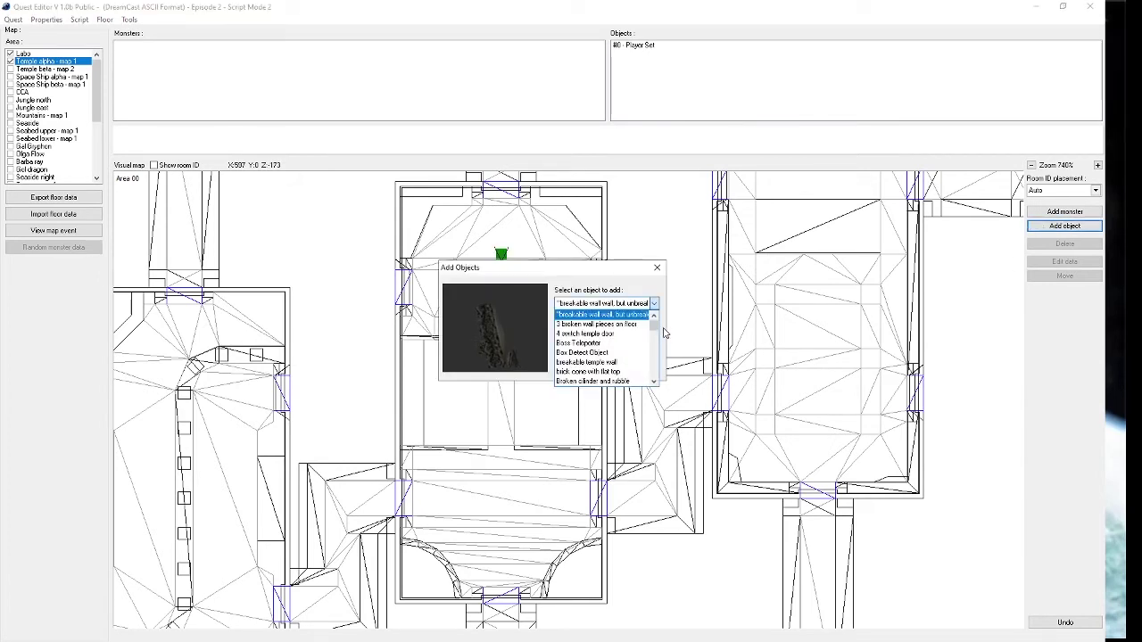
{"action": "left_click_drag", "start_coordinate": [654, 320], "coordinate": [659, 383]}
{"action": "scroll", "coordinate": [624, 357], "scroll_direction": "up", "scroll_amount": 5}
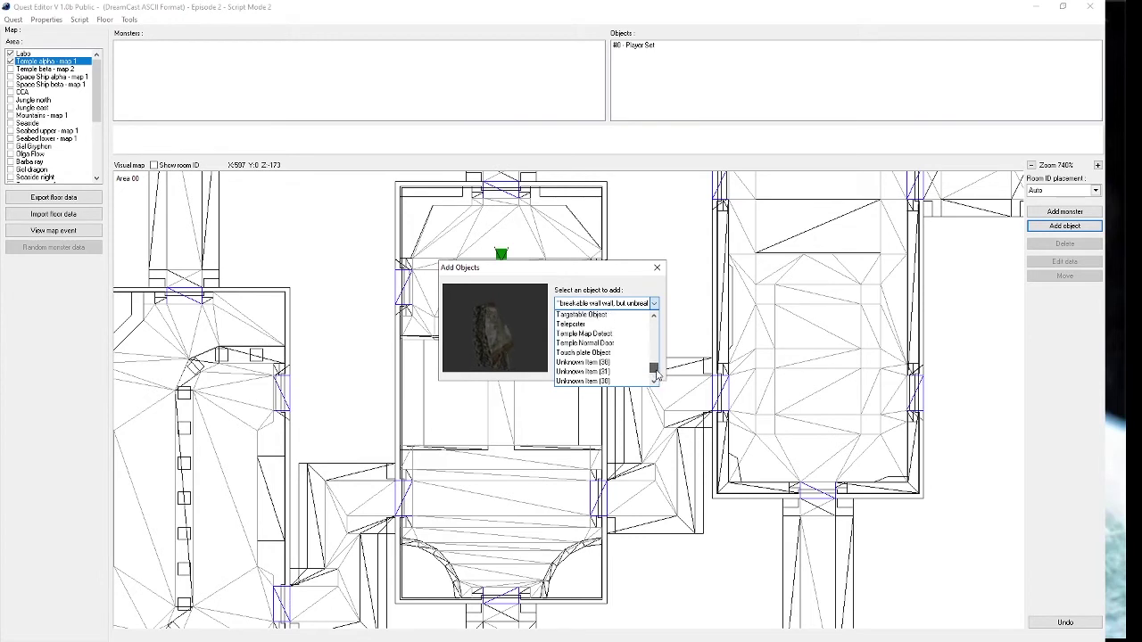
{"action": "left_click", "coordinate": [613, 345]}
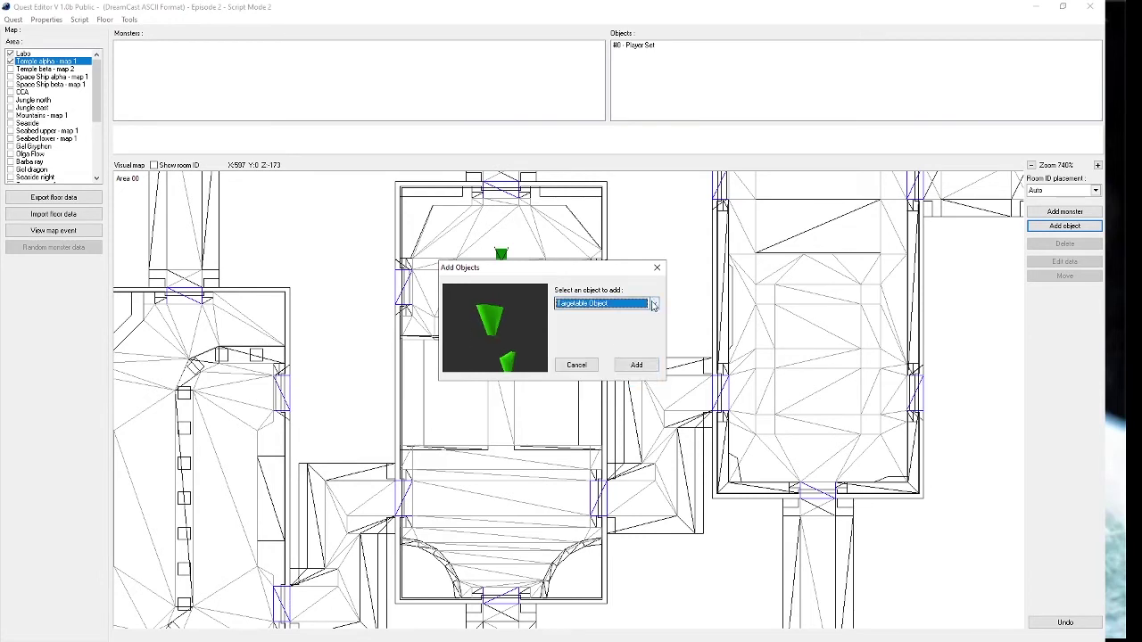
{"action": "left_click", "coordinate": [653, 304]}
{"action": "left_click", "coordinate": [593, 326]}
{"action": "left_click", "coordinate": [635, 365]}
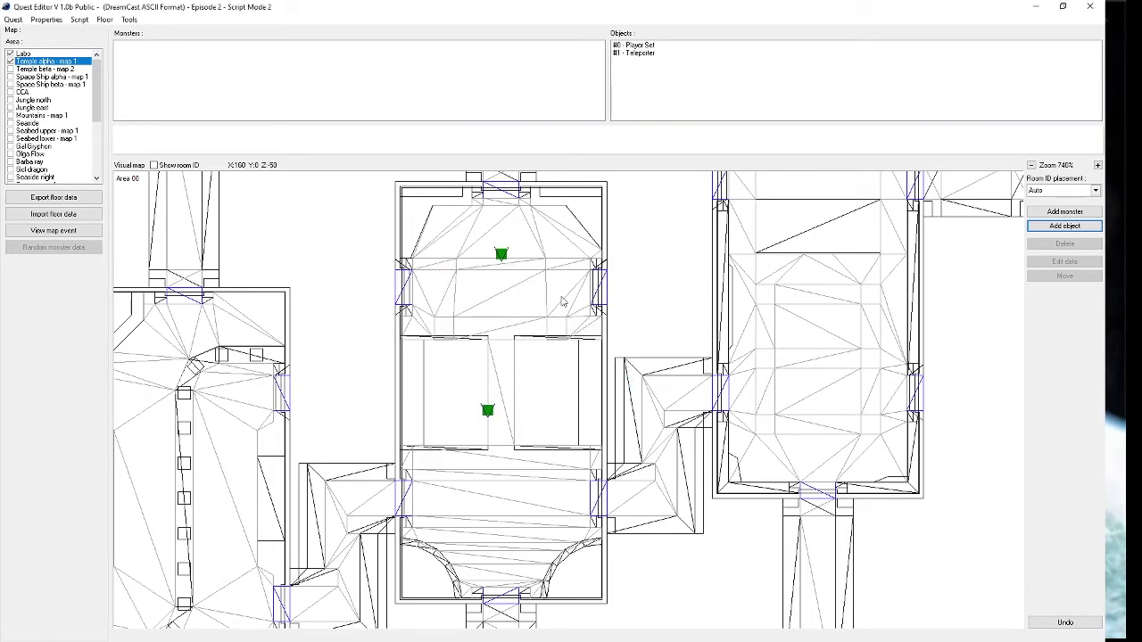
{"action": "left_click", "coordinate": [501, 206]}
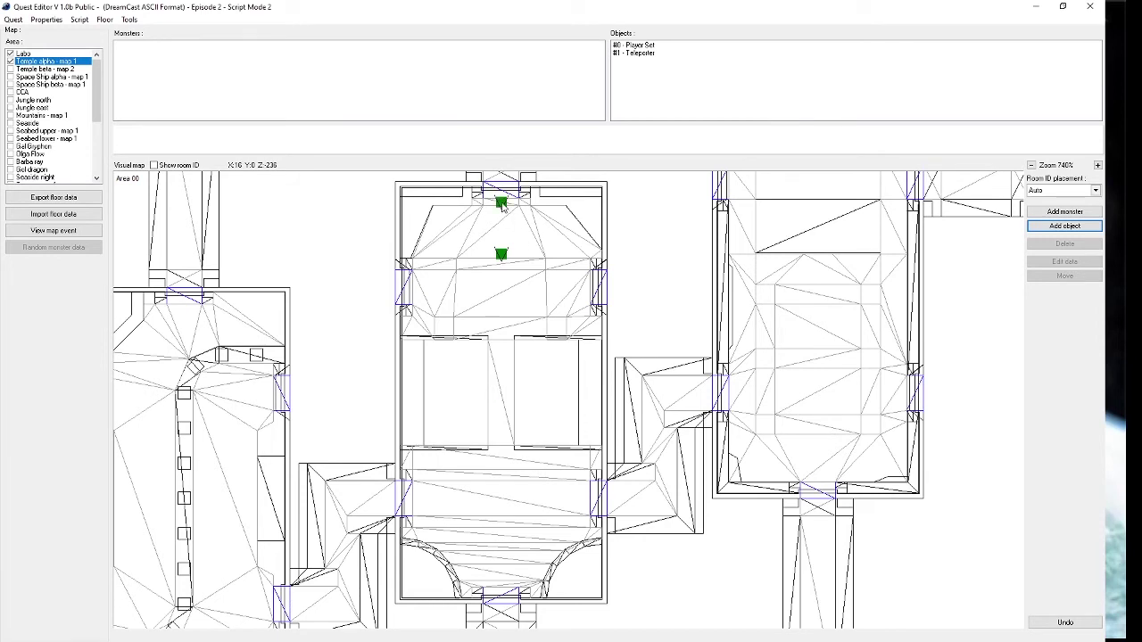
Add an Event Collision object with range 30 just south of the player start, at about X 16, Z -146.
{"action": "left_click", "coordinate": [1075, 229]}
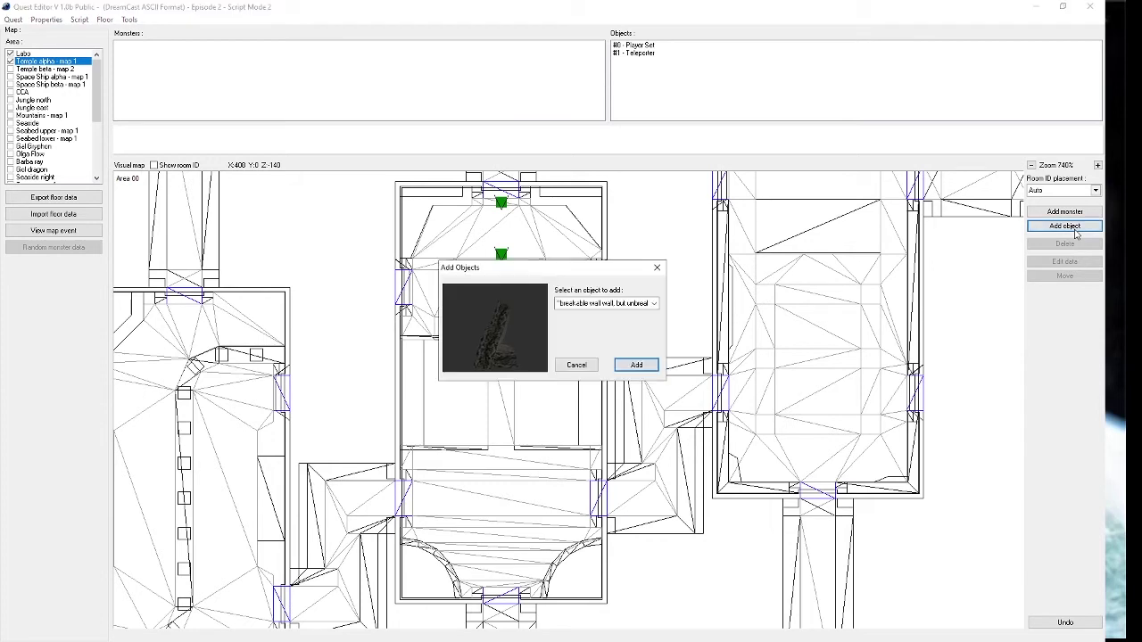
{"action": "left_click", "coordinate": [616, 303]}
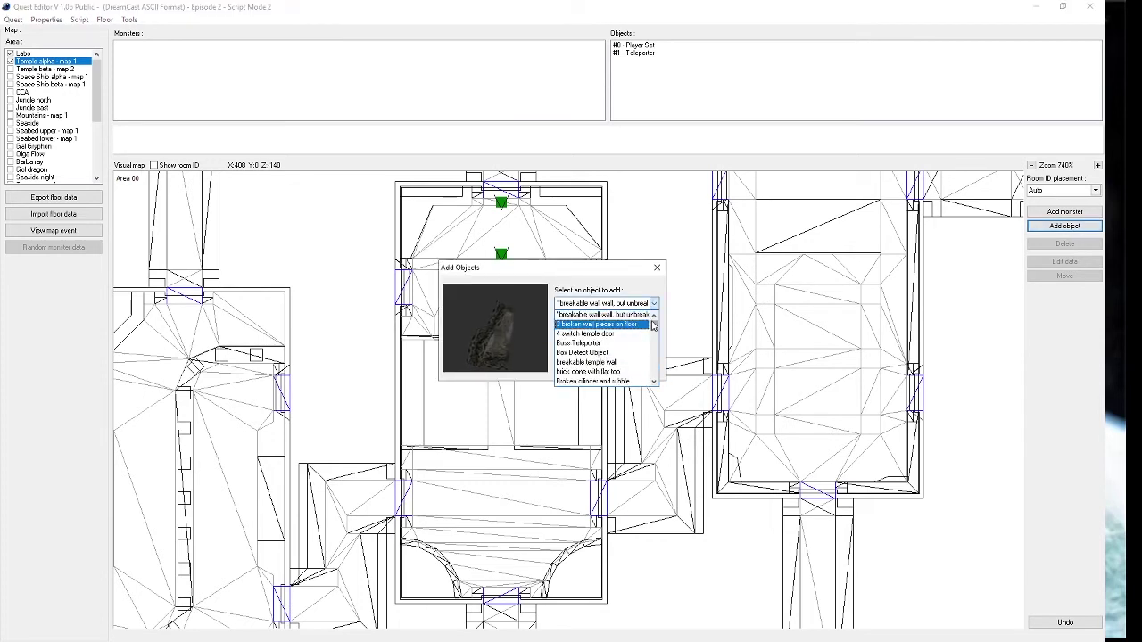
{"action": "left_click_drag", "start_coordinate": [653, 324], "coordinate": [654, 336]}
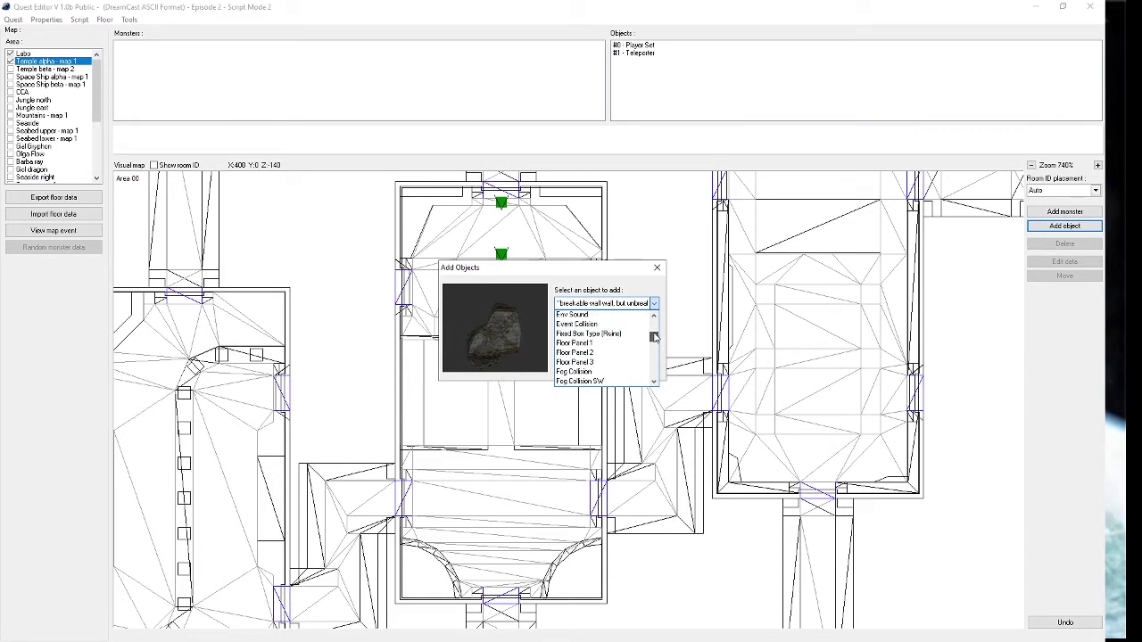
{"action": "left_click", "coordinate": [584, 318]}
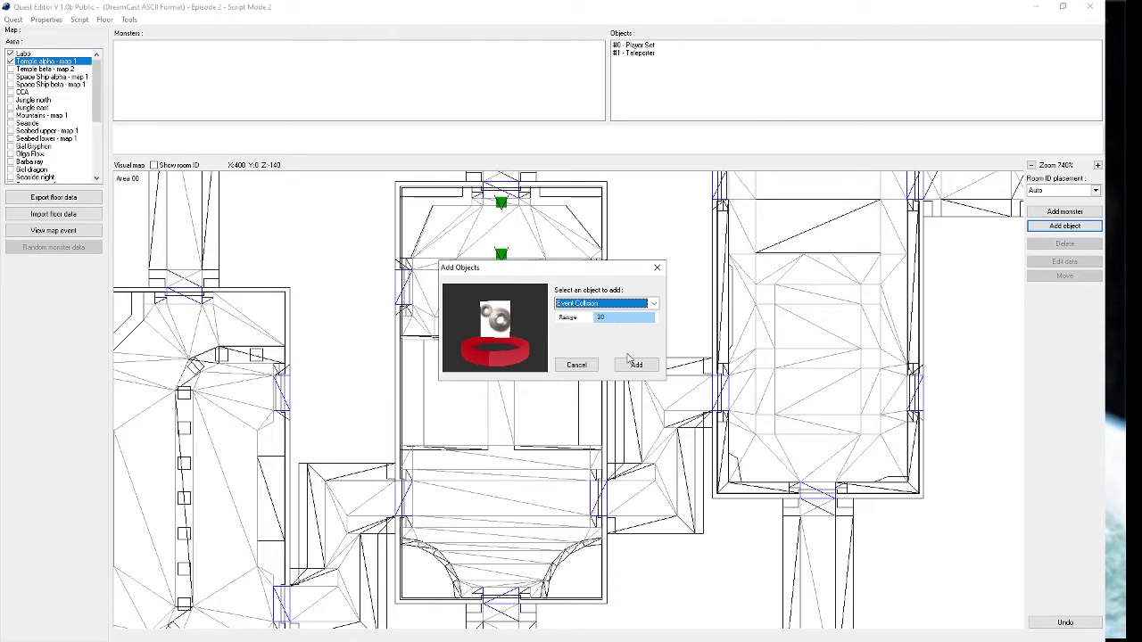
{"action": "left_click", "coordinate": [633, 364]}
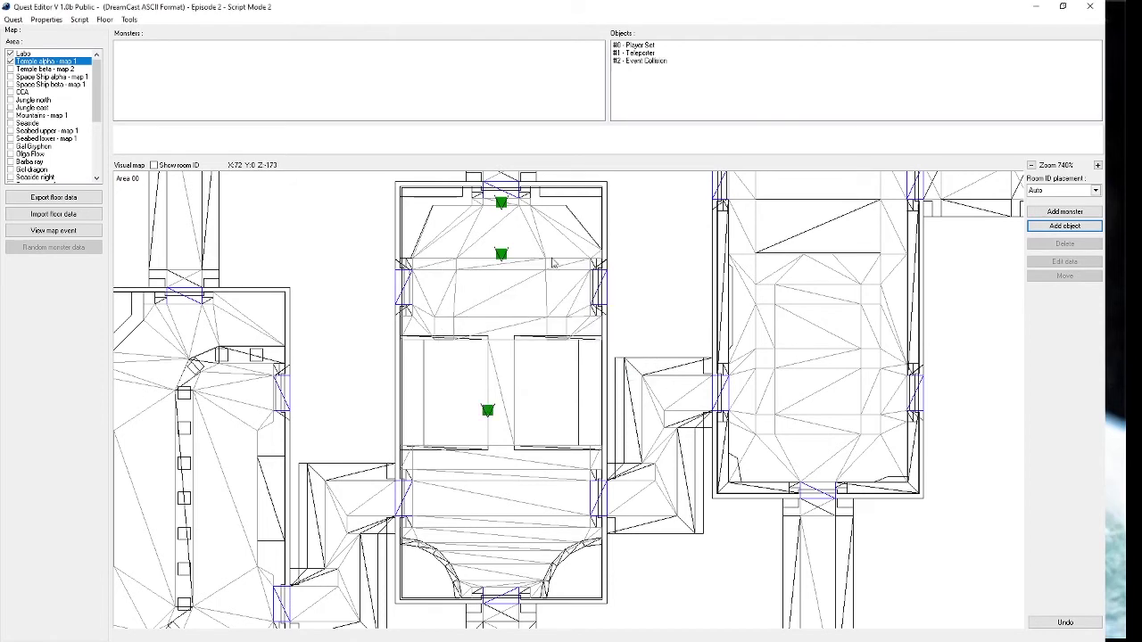
{"action": "left_click", "coordinate": [502, 284]}
Move the event collision farther south of the player start, to about X 17, Z -126.
{"action": "left_click", "coordinate": [502, 283]}
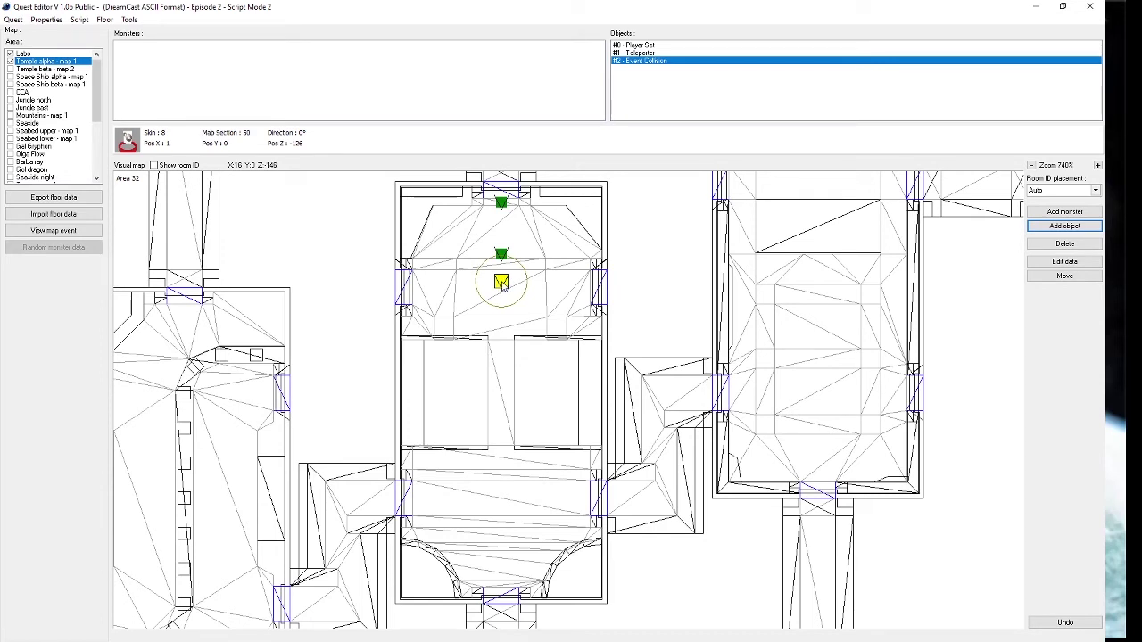
{"action": "left_click", "coordinate": [1063, 277]}
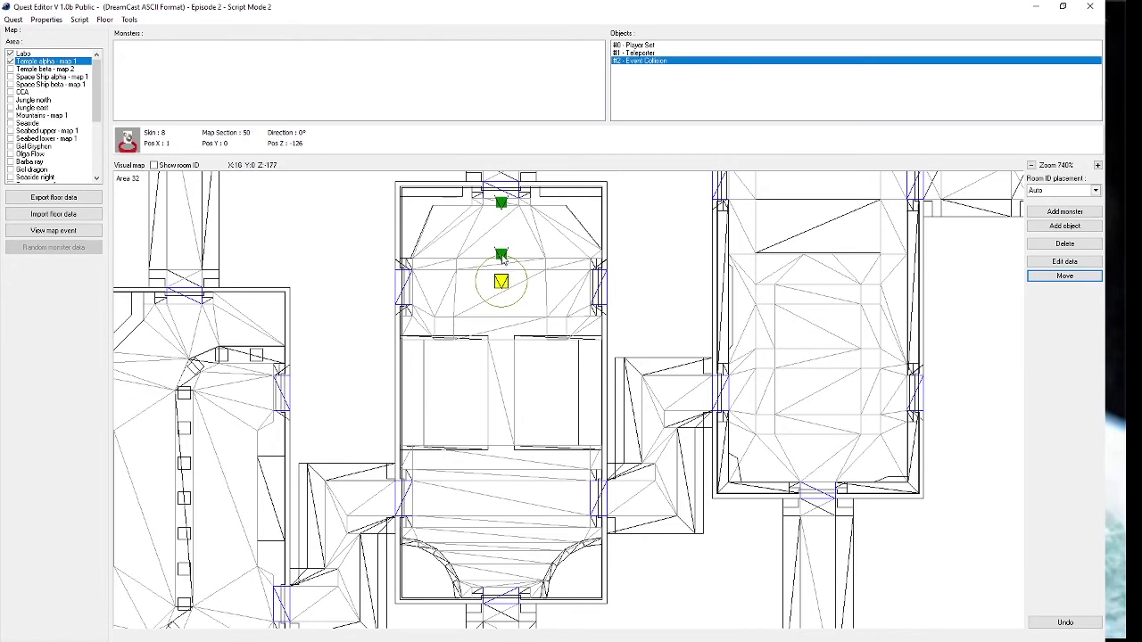
{"action": "left_click", "coordinate": [504, 302]}
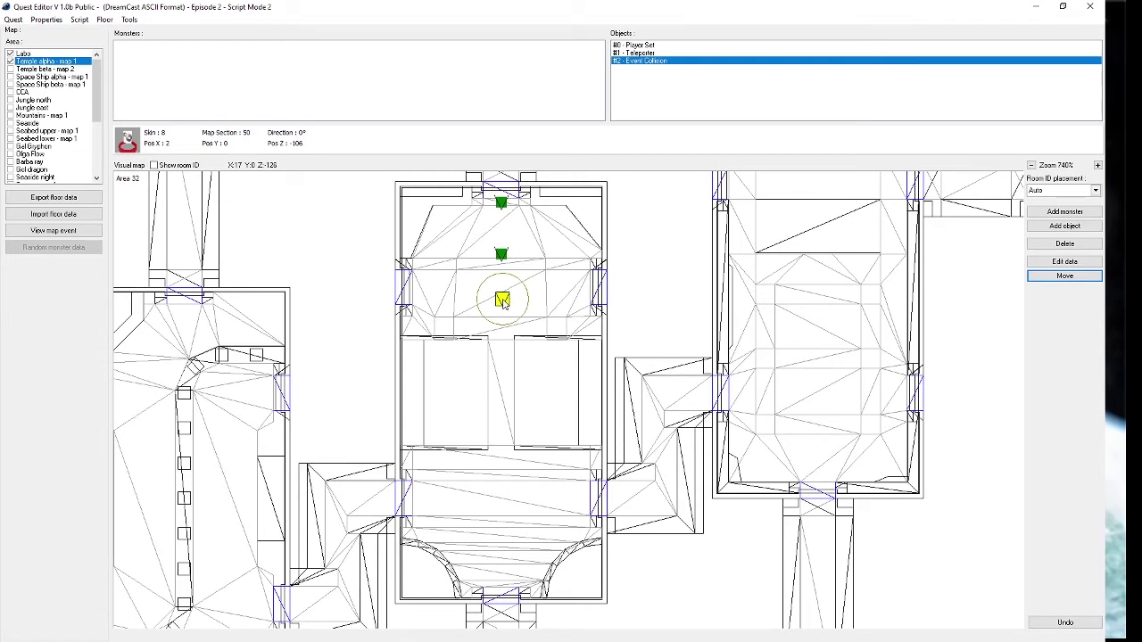
Add a Poison Lily in wave 1 and position it between the teleporter and the player start, at about X 15, Z -206.
{"action": "left_click", "coordinate": [1053, 215]}
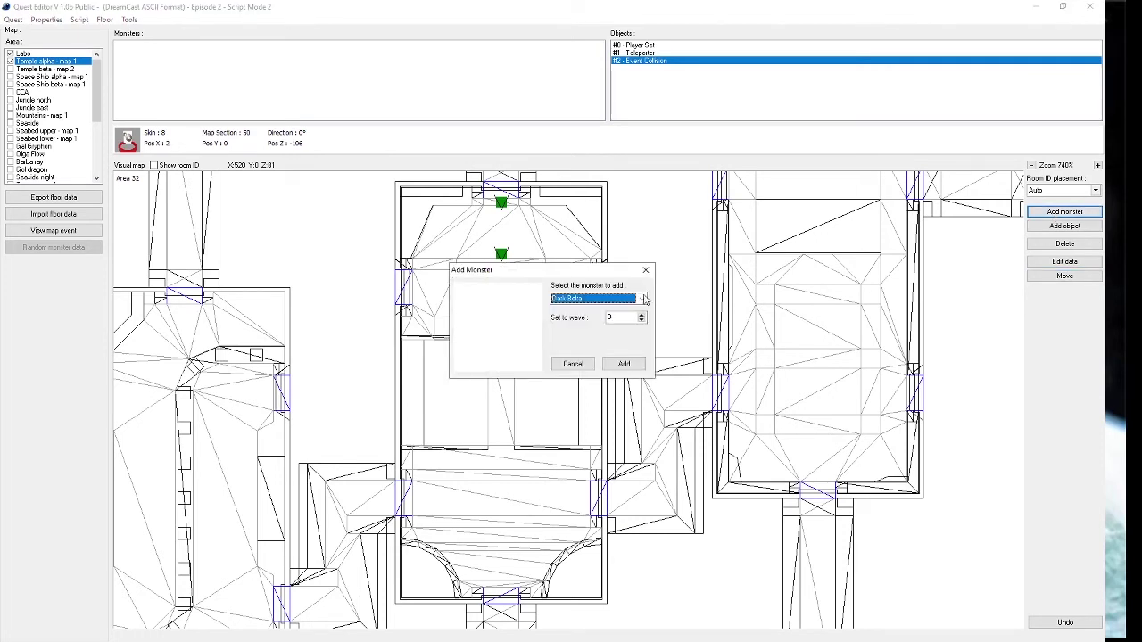
{"action": "left_click", "coordinate": [643, 301]}
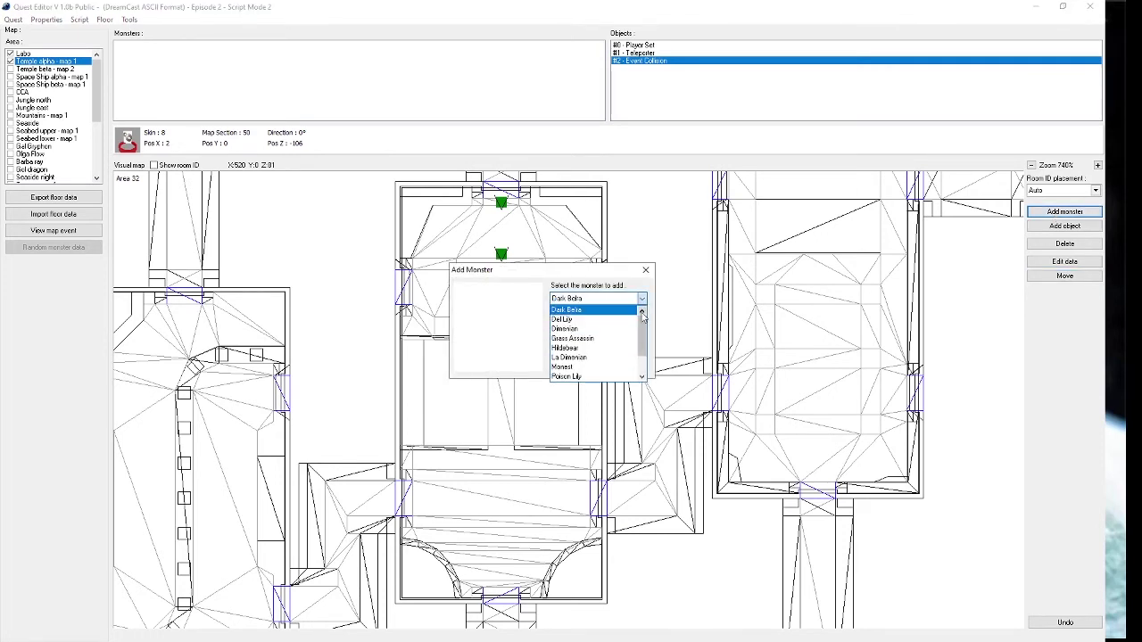
{"action": "scroll", "coordinate": [589, 357], "scroll_direction": "down", "scroll_amount": 1}
{"action": "left_click", "coordinate": [584, 348]}
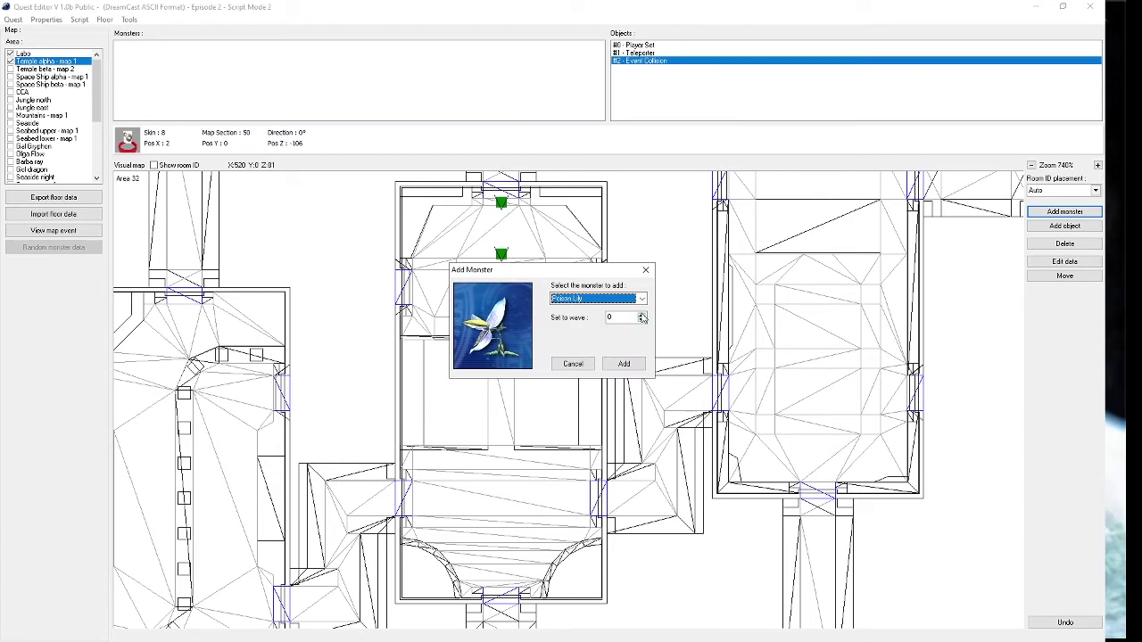
{"action": "left_click", "coordinate": [642, 315]}
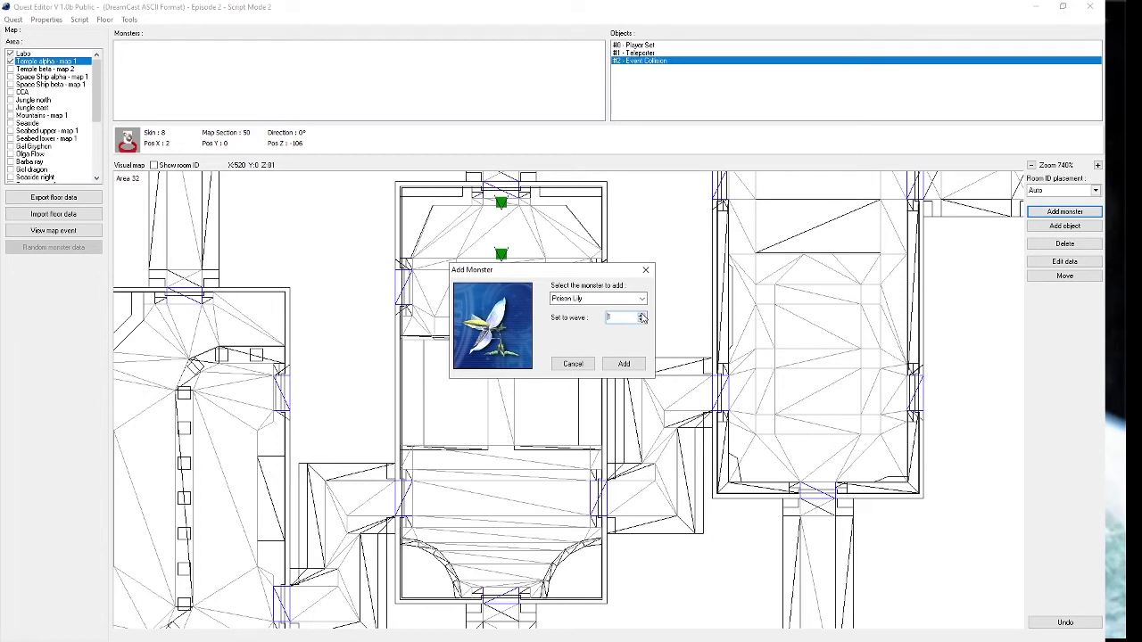
{"action": "left_click", "coordinate": [623, 364]}
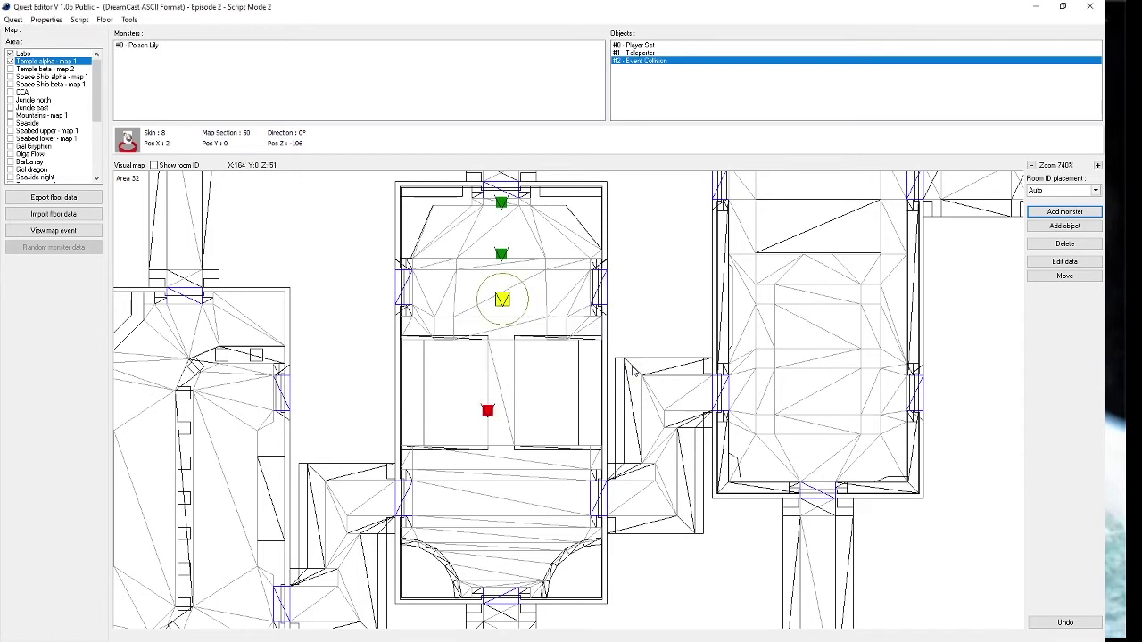
{"action": "left_click", "coordinate": [502, 224]}
{"action": "left_click", "coordinate": [502, 223]}
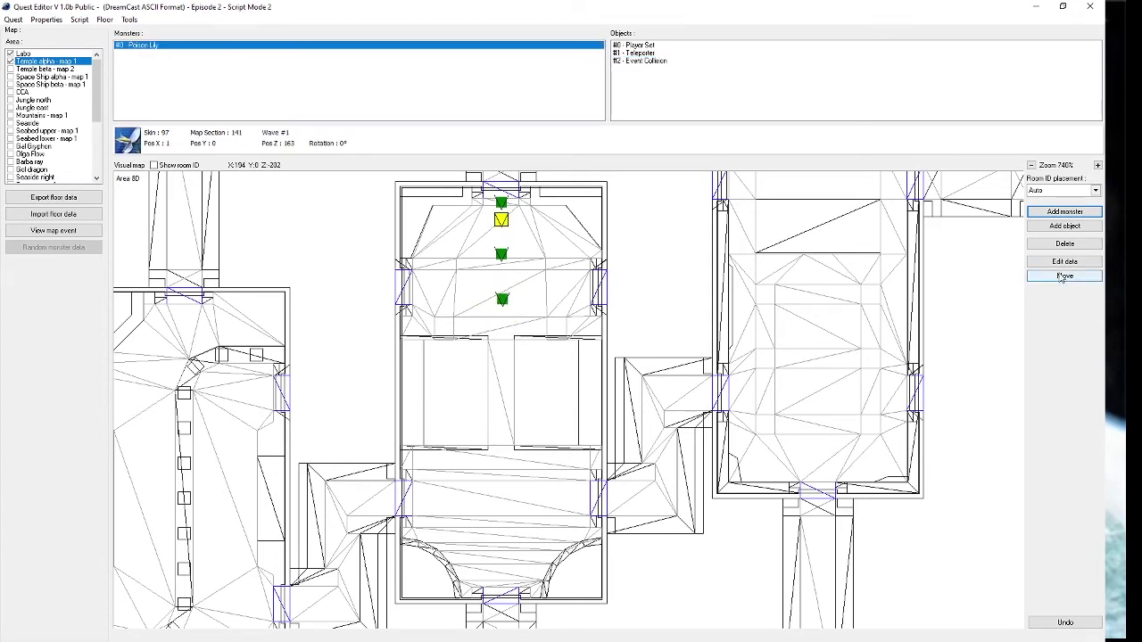
{"action": "left_click", "coordinate": [503, 234]}
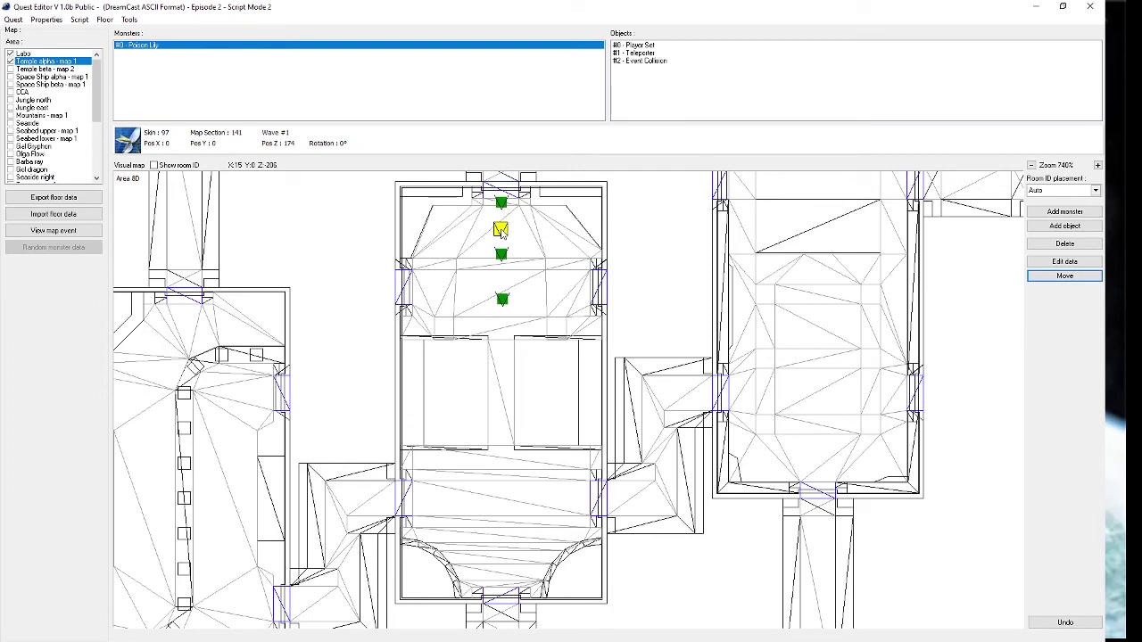
Set the Event Number of the event collision south of the player start to 1.
{"action": "left_click", "coordinate": [502, 300]}
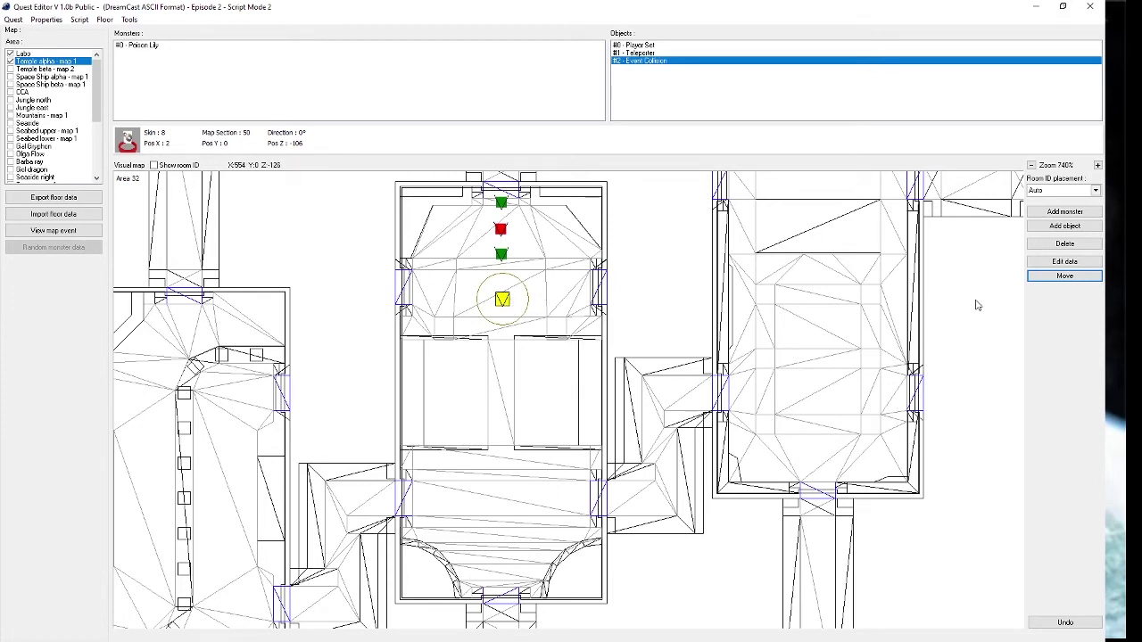
{"action": "left_click", "coordinate": [1046, 266]}
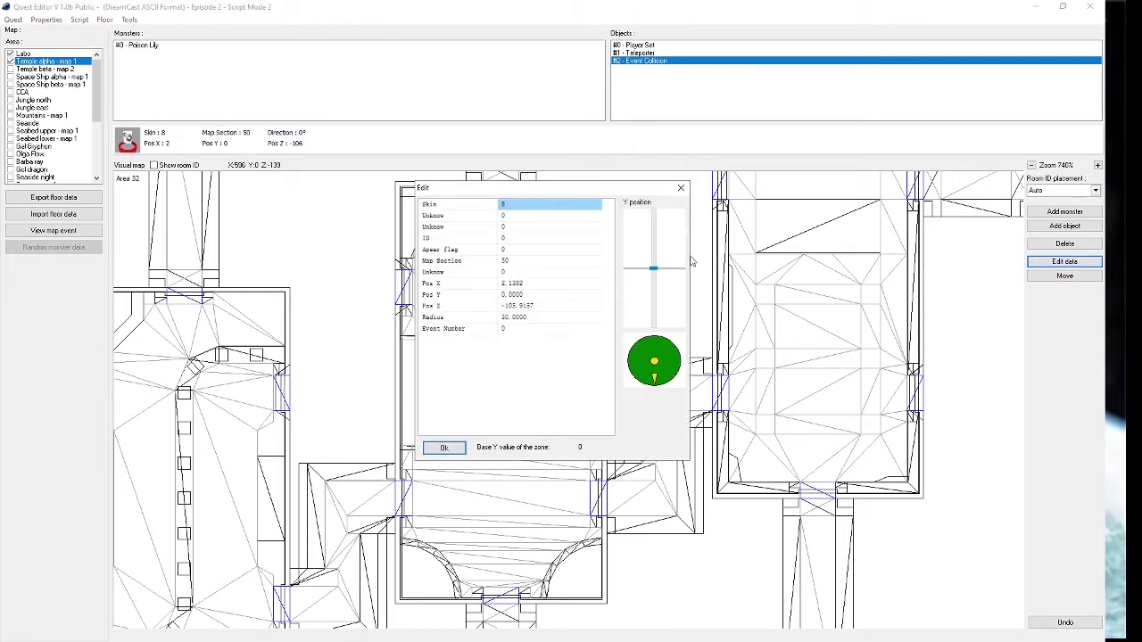
{"action": "left_click", "coordinate": [505, 330]}
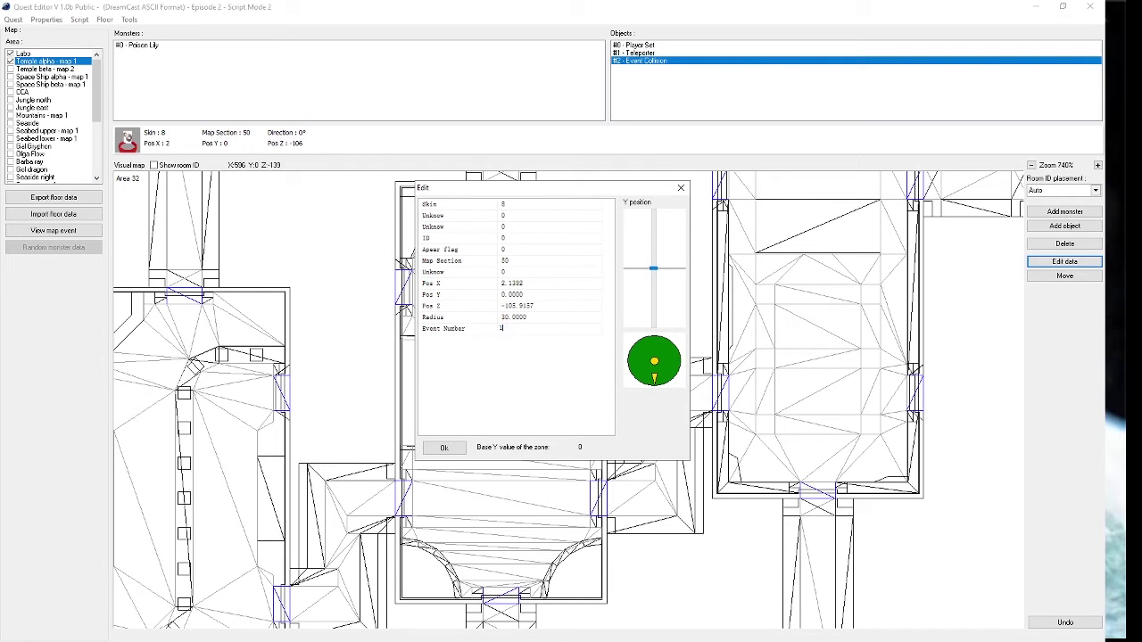
{"action": "left_click", "coordinate": [443, 448]}
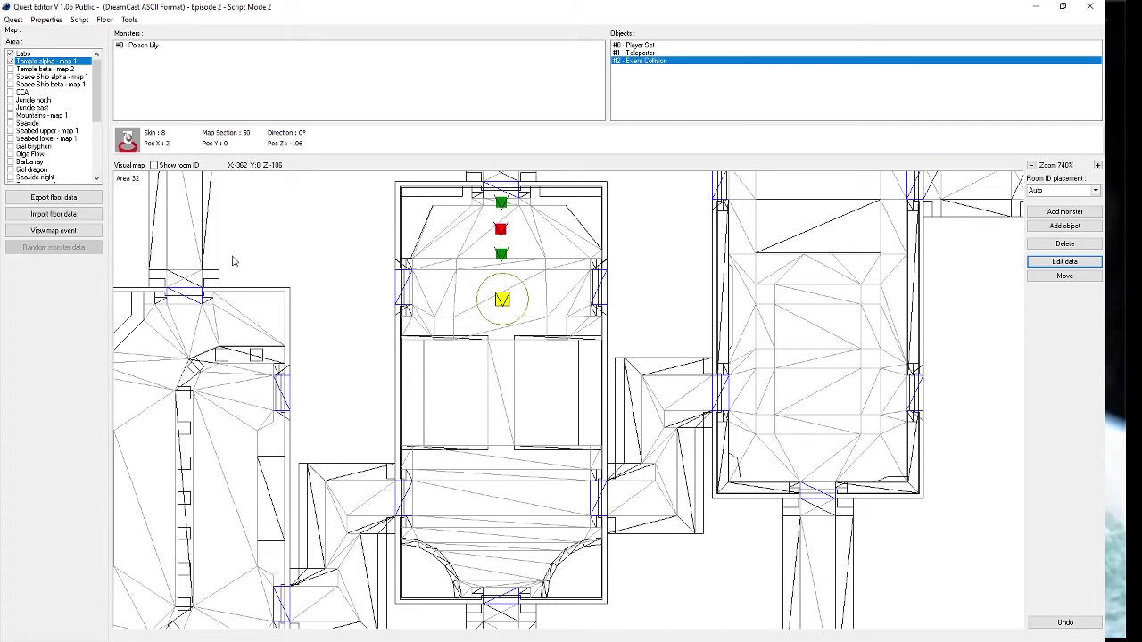
Write map event #1 for Temple alpha with Section: 50, Wave: 1, Delay: 25 and the action unlock 1, and accept it.
{"action": "left_click", "coordinate": [54, 230]}
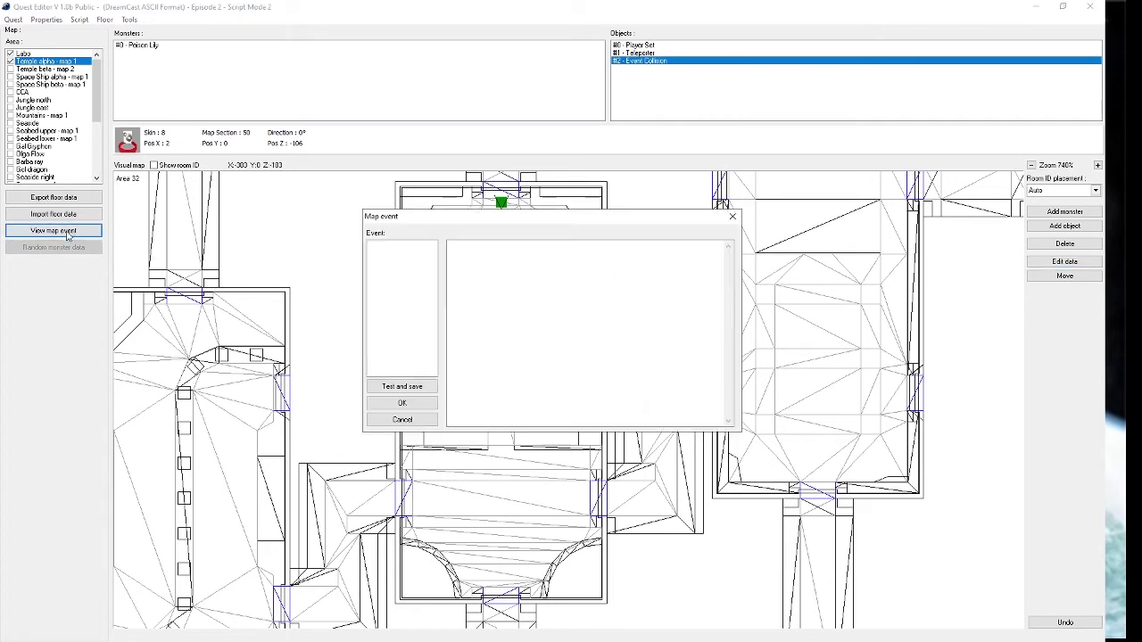
{"action": "left_click_drag", "start_coordinate": [651, 219], "coordinate": [899, 243]}
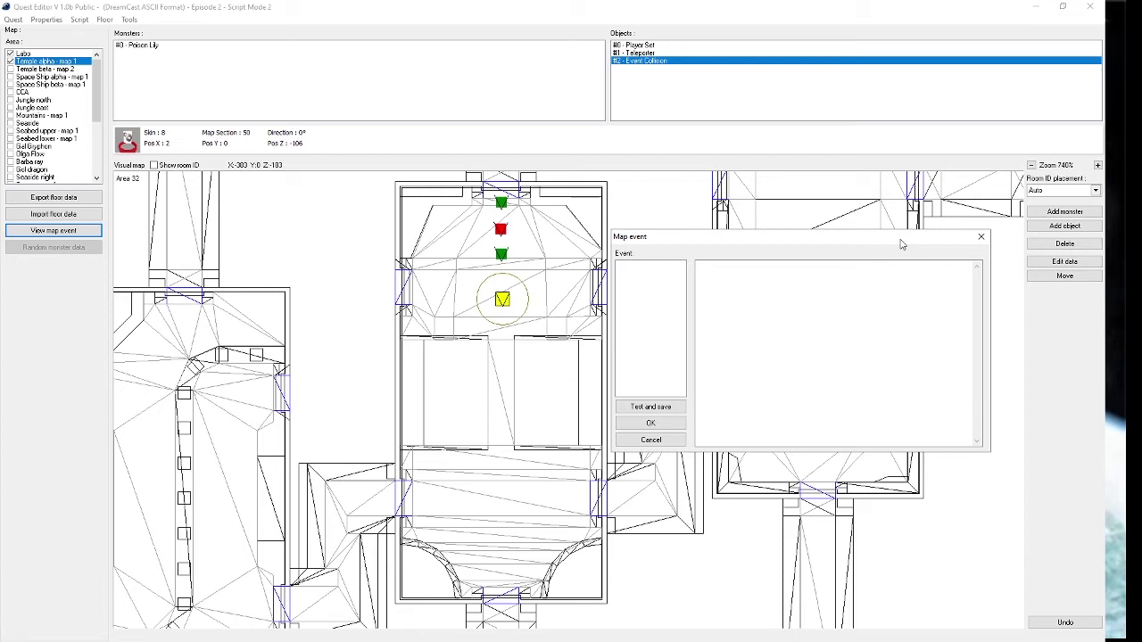
{"action": "left_click", "coordinate": [803, 281]}
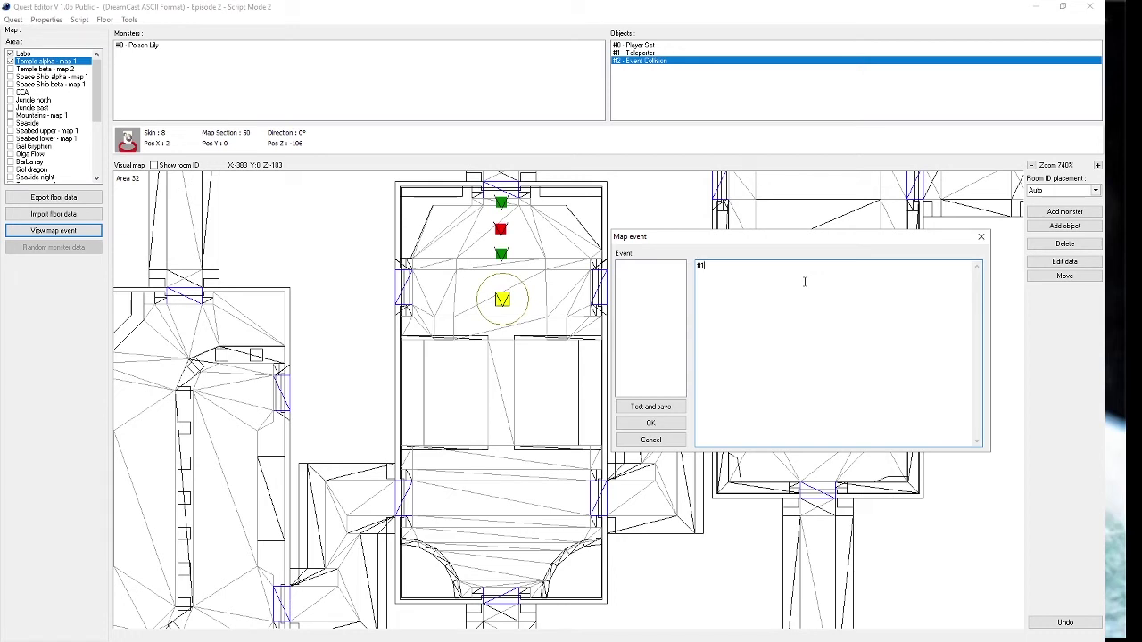
{"action": "key", "text": "Return"}
{"action": "key", "text": "Return"}
{"action": "type", "text": "Section: 50"}
{"action": "key", "text": "Return"}
{"action": "type", "text": "Wave: 1"}
{"action": "key", "text": "Return"}
{"action": "type", "text": "Delay:"}
{"action": "type", "text": "25"}
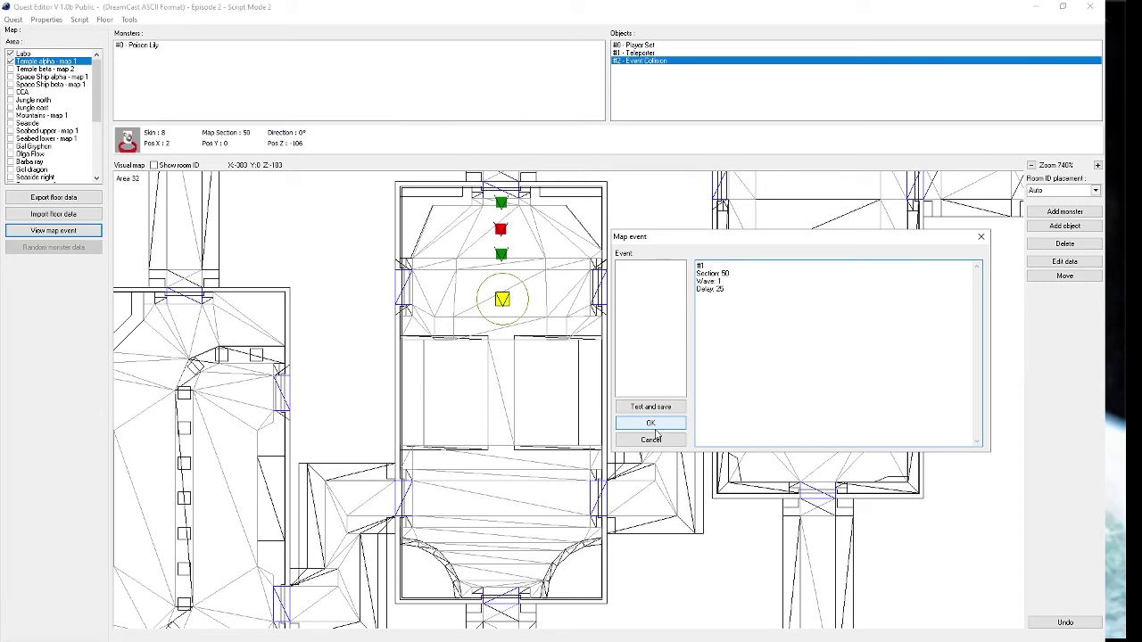
{"action": "type", "text": "unlock 1"}
{"action": "left_click", "coordinate": [654, 425]}
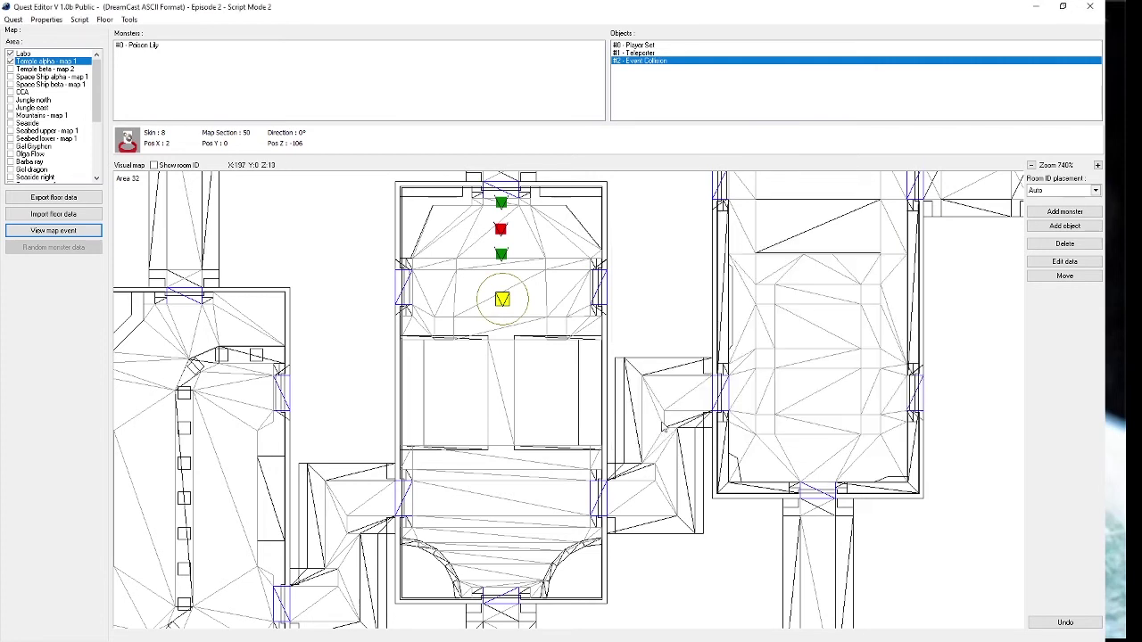
Add a Temple Normal Door object in the north doorway of the room, at about X 15, Z -251.
{"action": "left_click", "coordinate": [1057, 227]}
{"action": "left_click", "coordinate": [652, 304]}
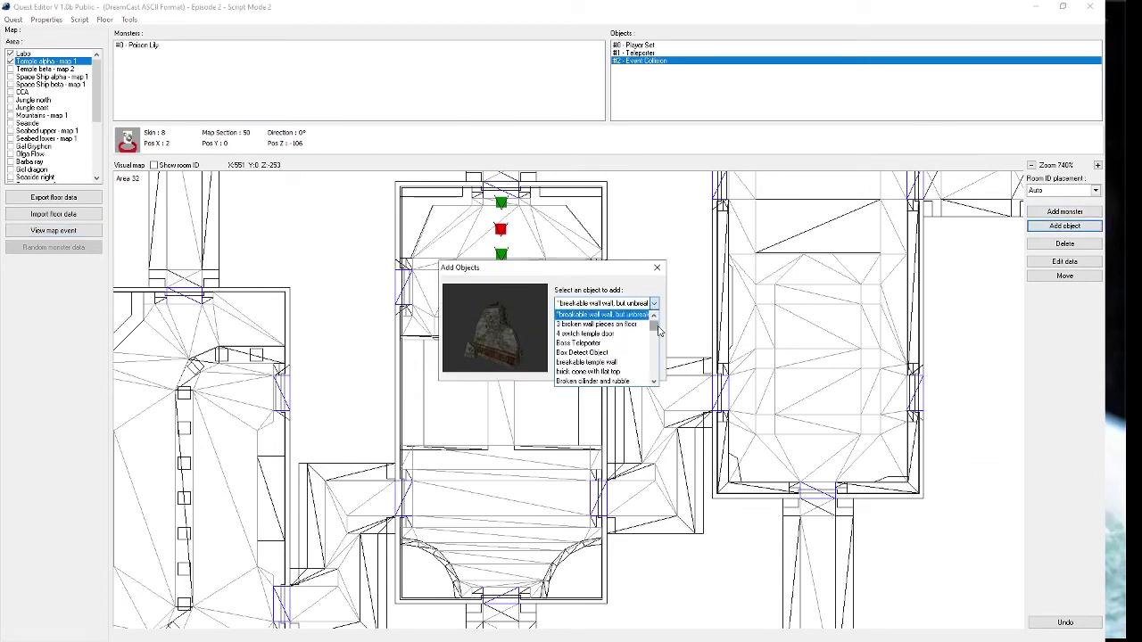
{"action": "scroll", "coordinate": [653, 356], "scroll_direction": "up", "scroll_amount": 2}
{"action": "scroll", "coordinate": [653, 357], "scroll_direction": "down", "scroll_amount": 8}
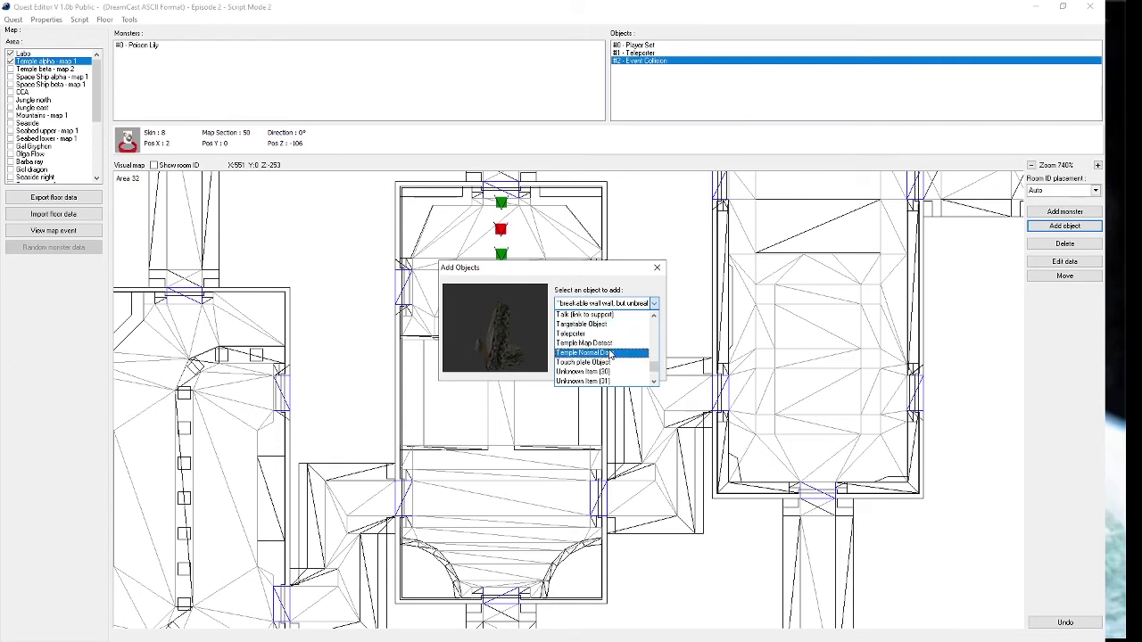
{"action": "left_click", "coordinate": [609, 352]}
{"action": "left_click", "coordinate": [634, 364]}
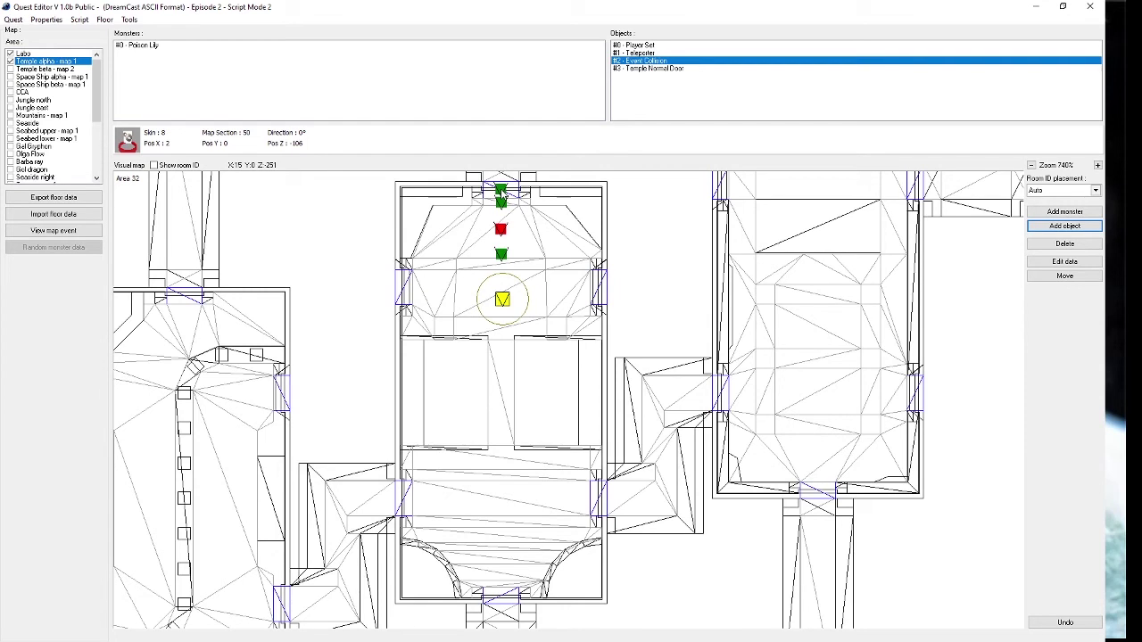
Set the Switch ID of the Temple Normal Door in the north doorway to 1.
{"action": "left_click", "coordinate": [500, 190]}
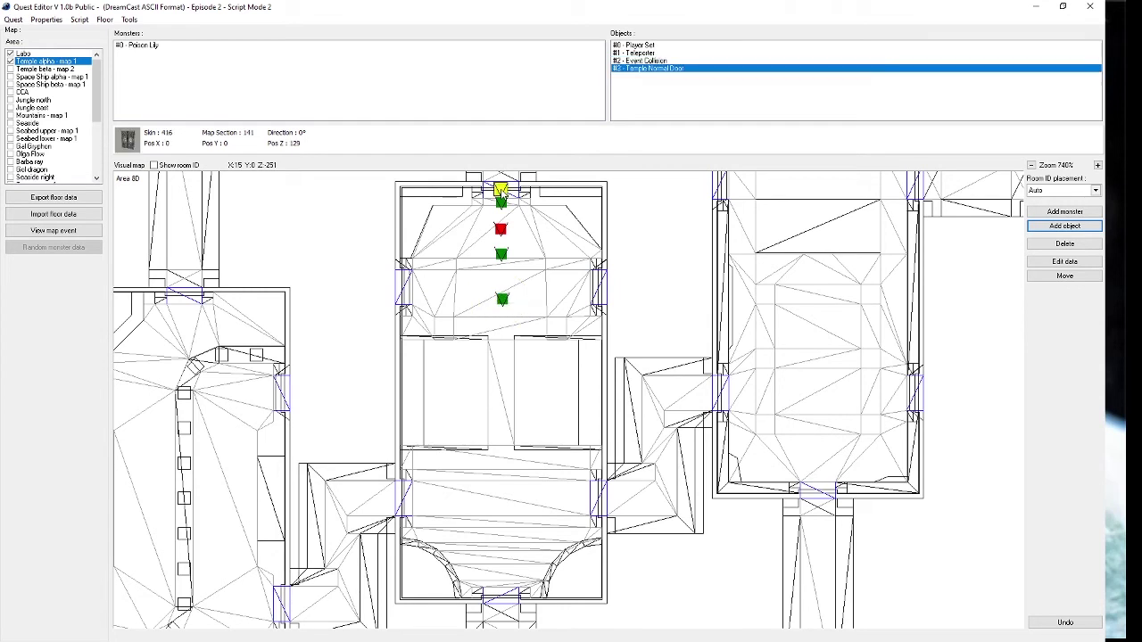
{"action": "left_click", "coordinate": [1047, 266]}
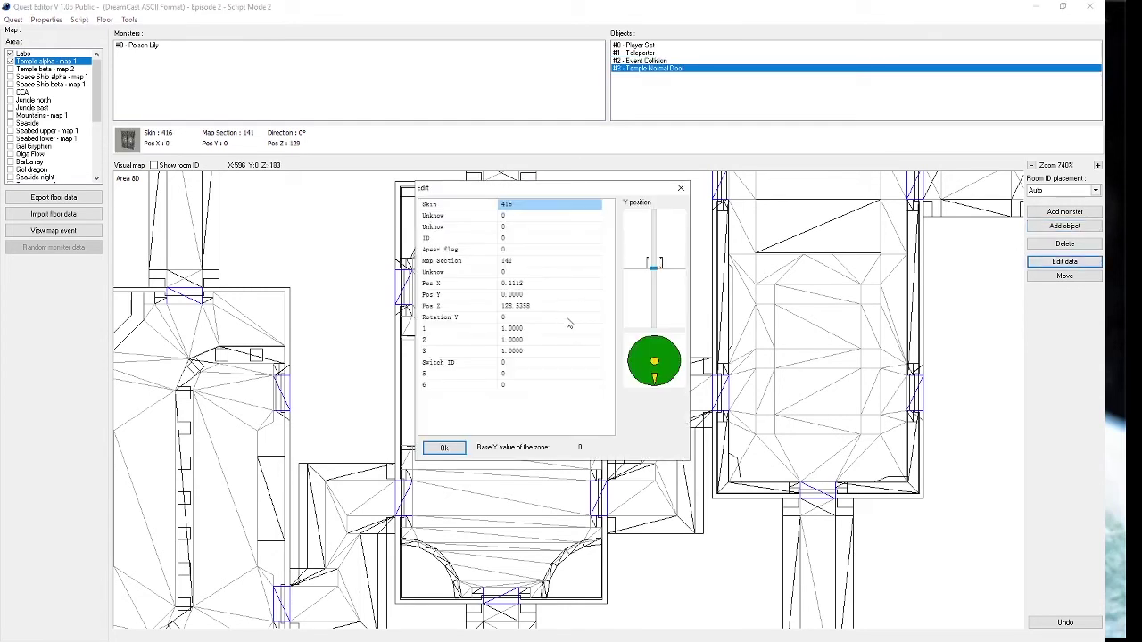
{"action": "left_click", "coordinate": [530, 364]}
{"action": "left_click", "coordinate": [531, 363]}
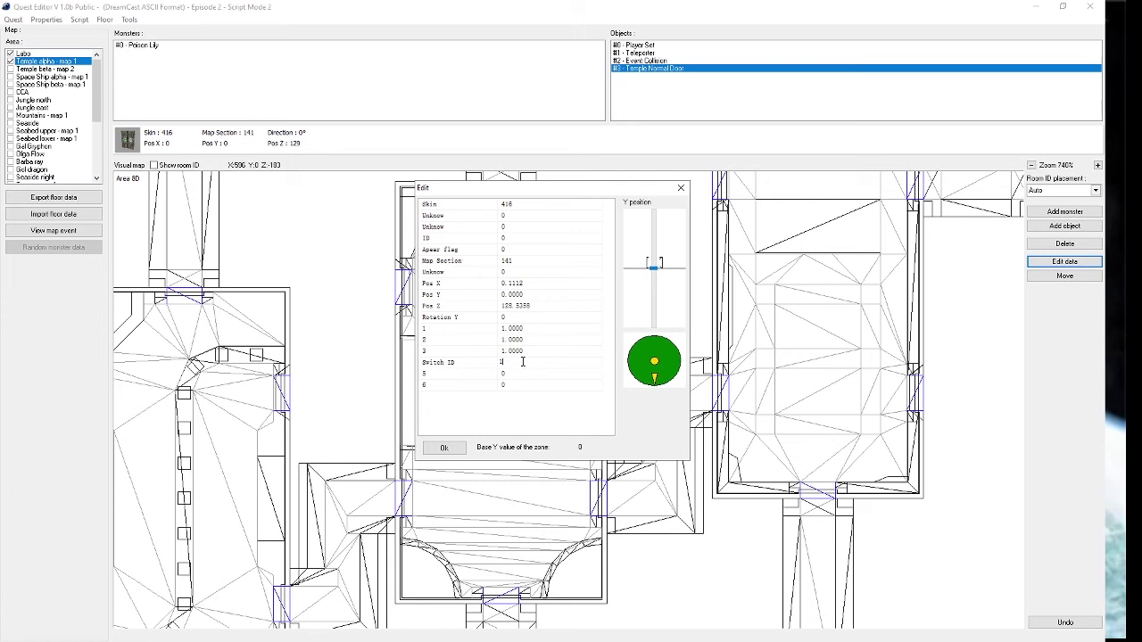
{"action": "left_click", "coordinate": [444, 448]}
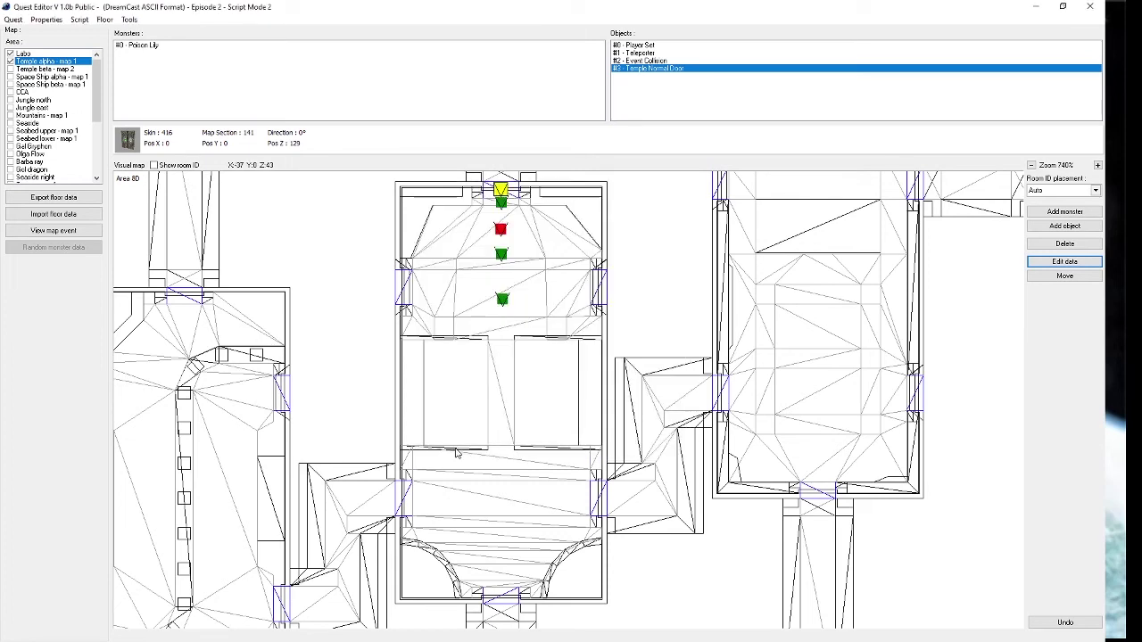
Save the quest to the Desktop as QEDIT Tutorial.qst in the Server Quest file(GC) format.
{"action": "left_click", "coordinate": [504, 302]}
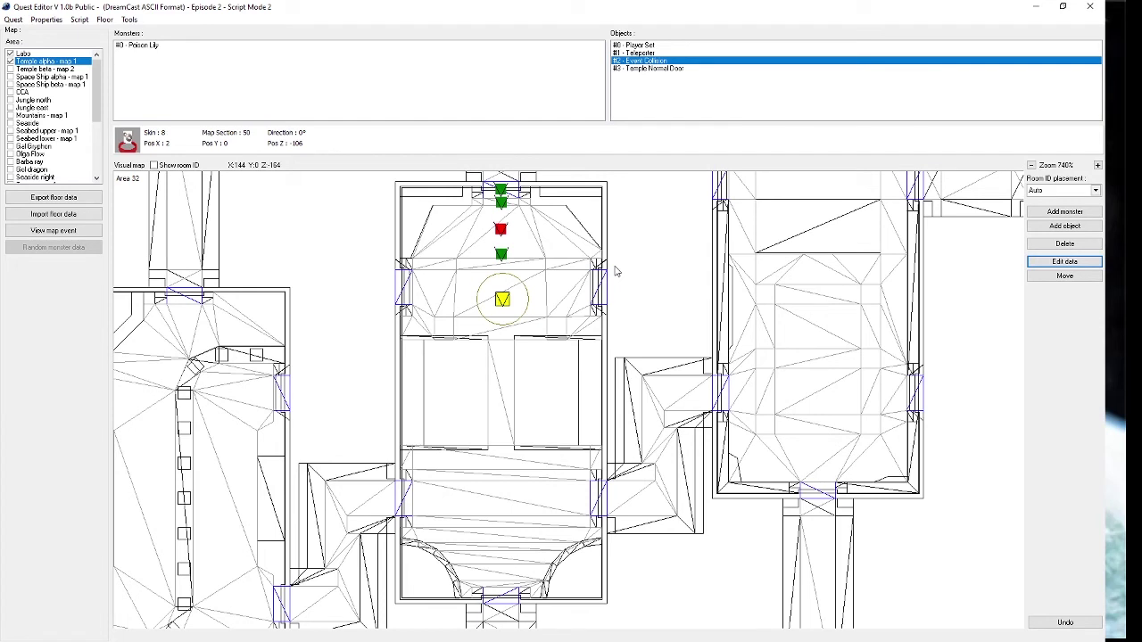
{"action": "left_click", "coordinate": [13, 19]}
{"action": "left_click", "coordinate": [16, 9]}
{"action": "left_click", "coordinate": [11, 19]}
{"action": "left_click", "coordinate": [40, 68]}
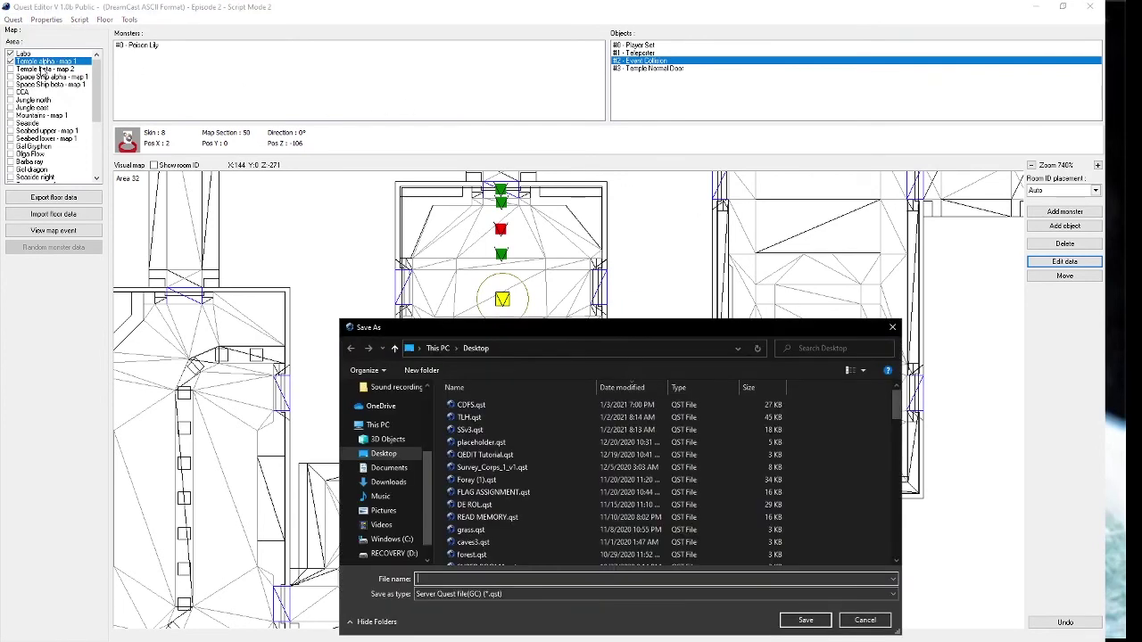
{"action": "type", "text": "qedit"}
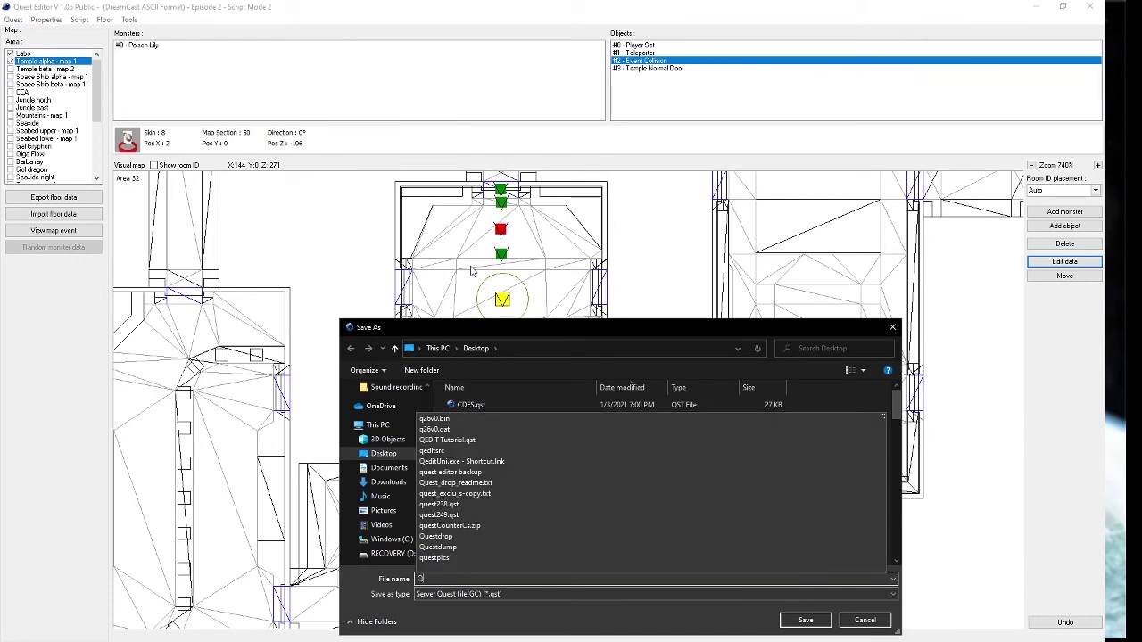
{"action": "key", "text": "Down"}
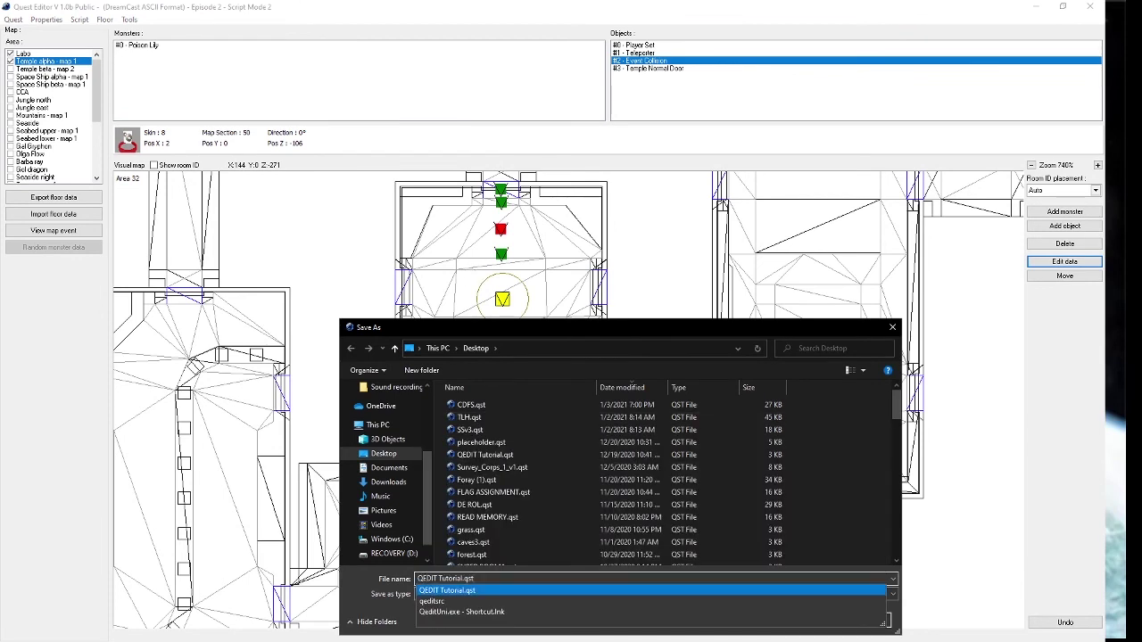
{"action": "left_click", "coordinate": [479, 591]}
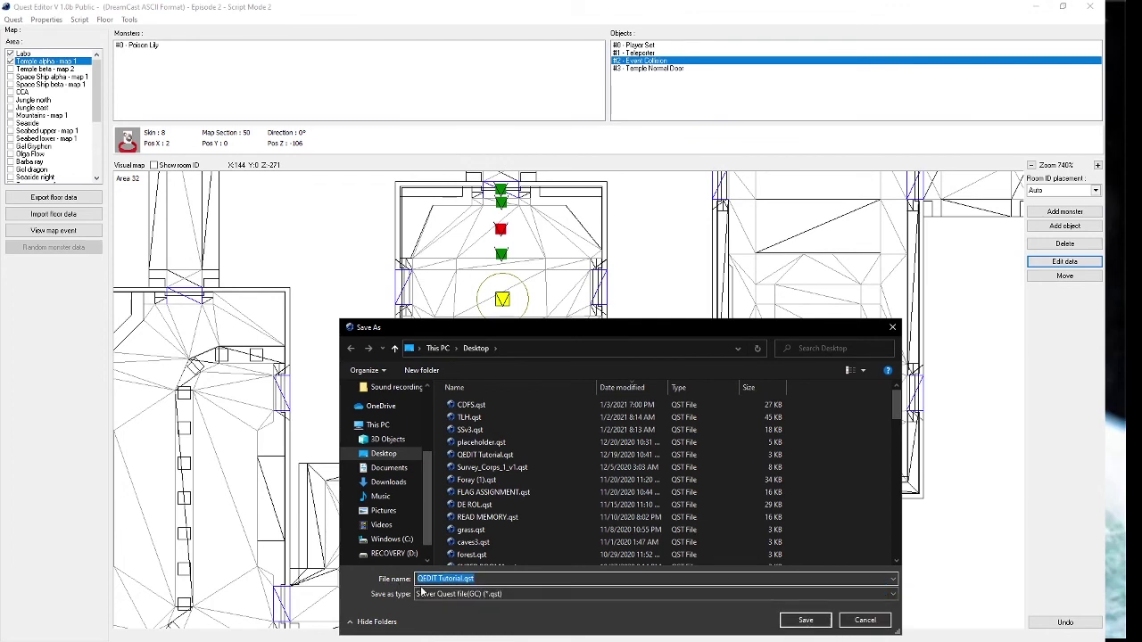
{"action": "left_click", "coordinate": [466, 595]}
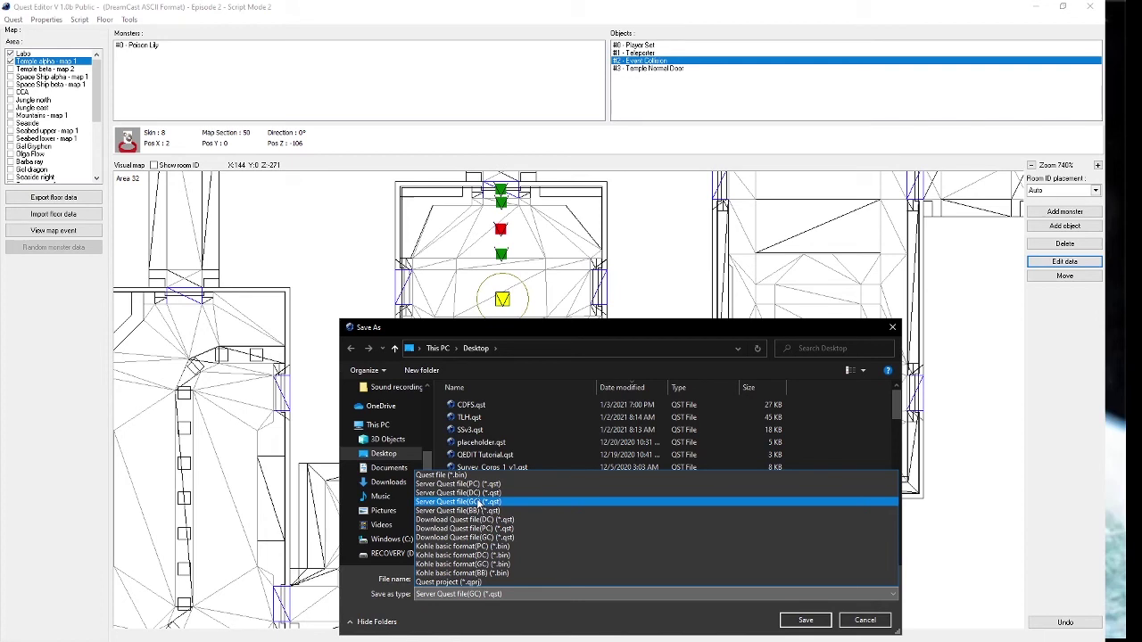
{"action": "left_click", "coordinate": [479, 502]}
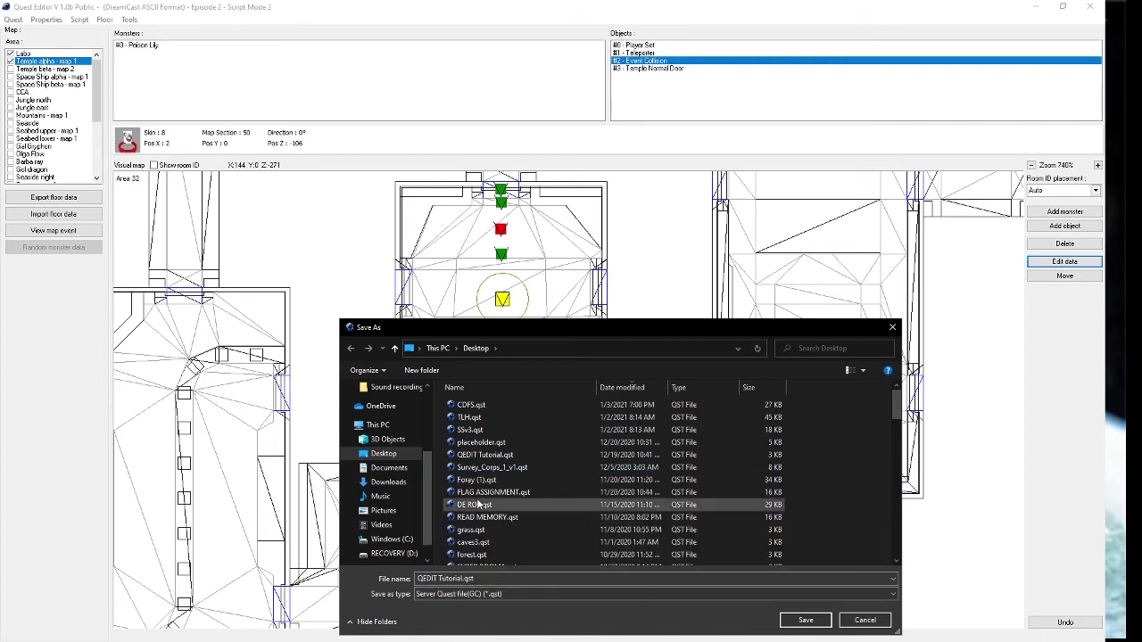
{"action": "left_click", "coordinate": [805, 620]}
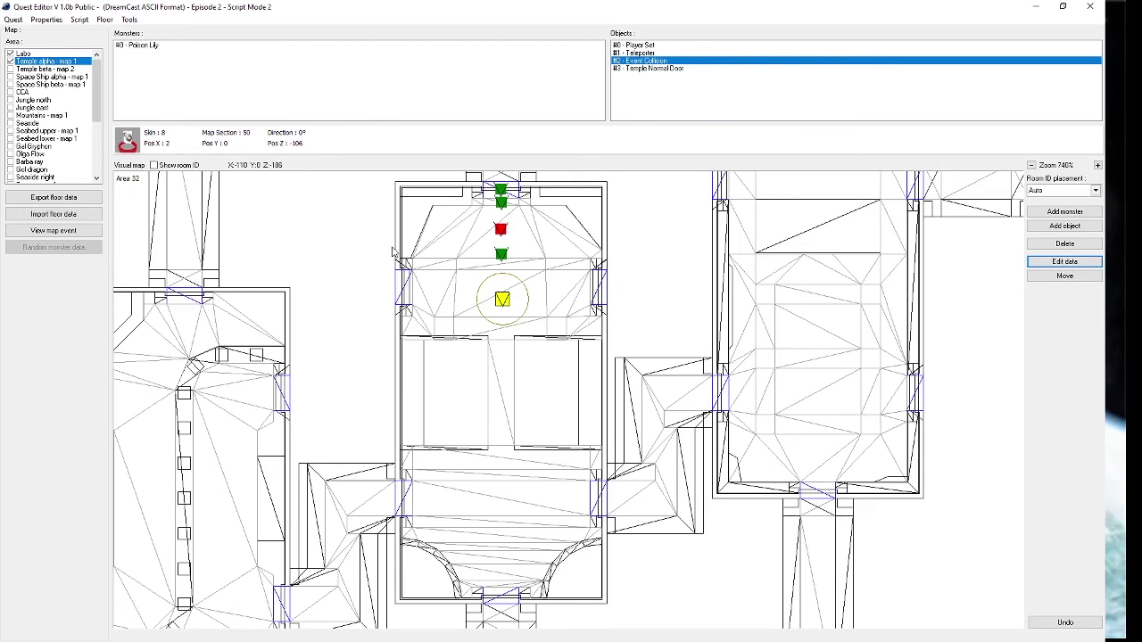
Select the Poison Lily and show the room IDs on the map to compare its map section with the room.
{"action": "scroll", "coordinate": [496, 310], "scroll_direction": "down", "scroll_amount": 1}
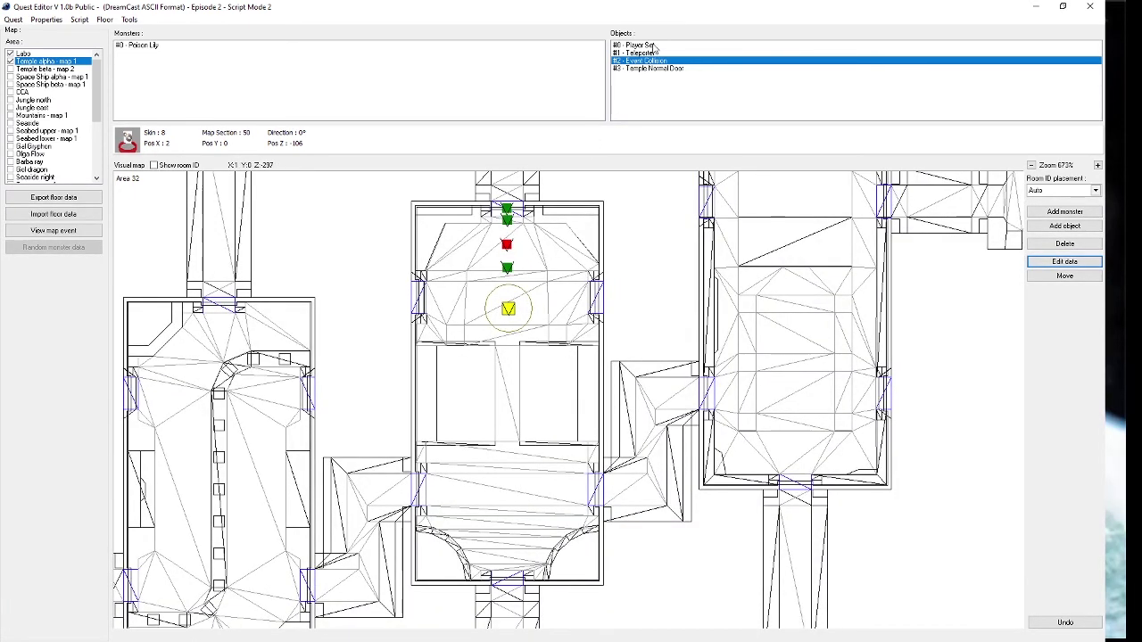
{"action": "left_click", "coordinate": [507, 247]}
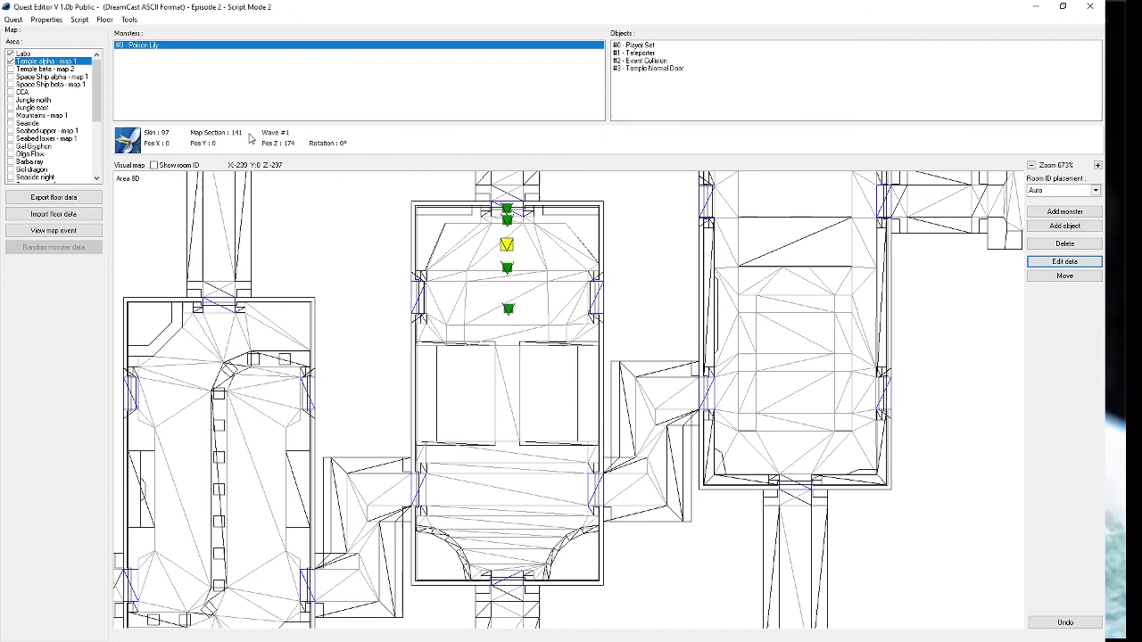
{"action": "scroll", "coordinate": [313, 211], "scroll_direction": "down", "scroll_amount": 1}
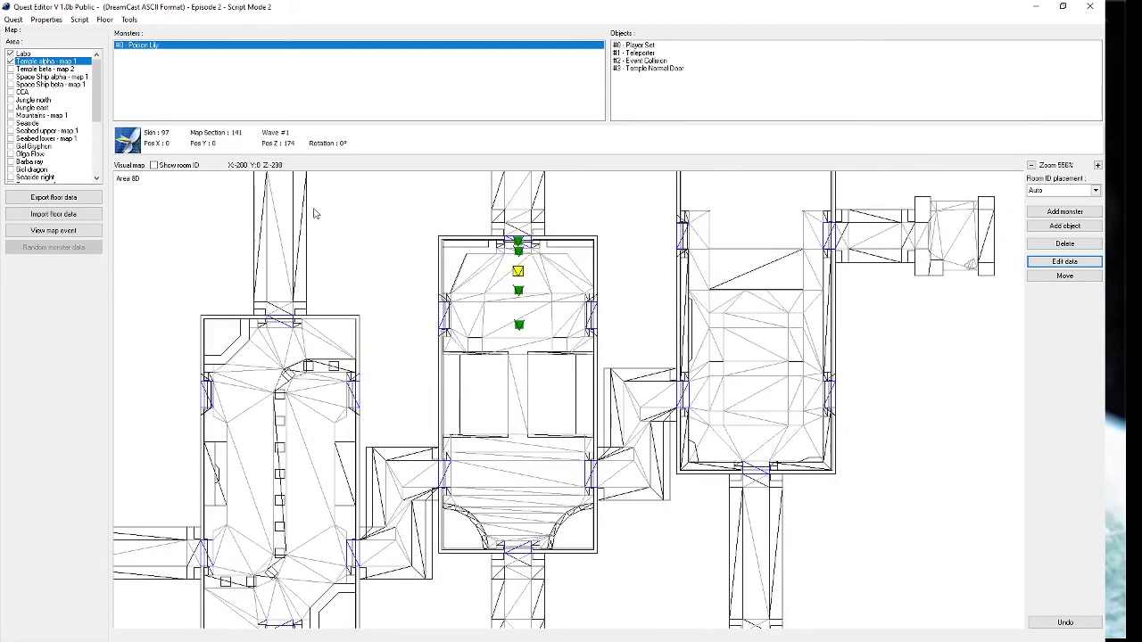
{"action": "left_click", "coordinate": [174, 166]}
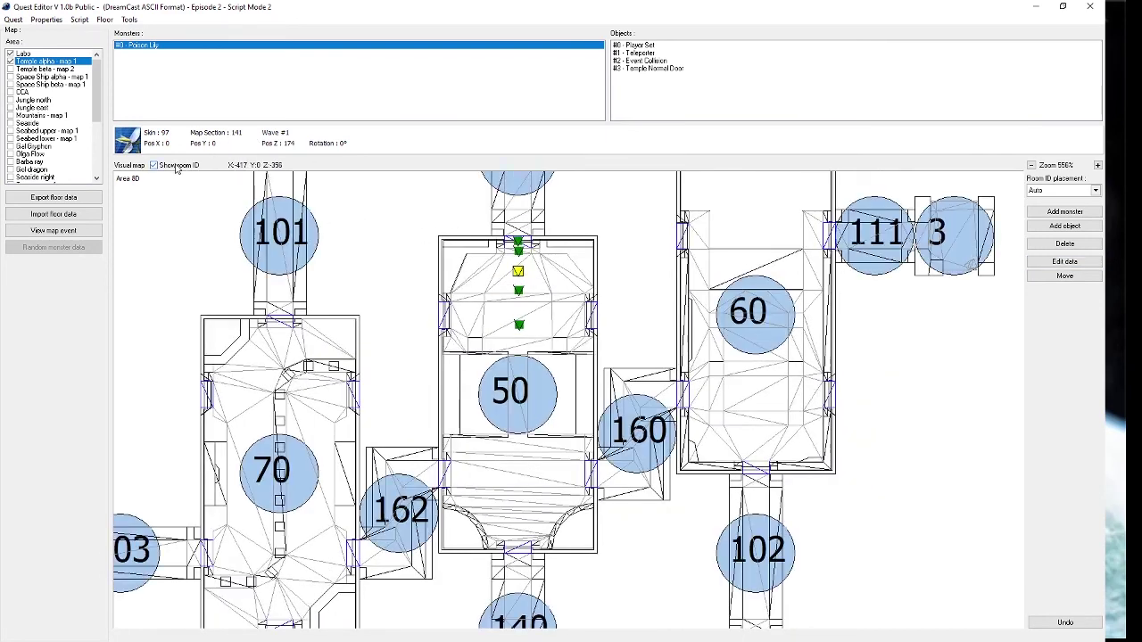
{"action": "scroll", "coordinate": [546, 316], "scroll_direction": "down", "scroll_amount": 2}
{"action": "scroll", "coordinate": [546, 316], "scroll_direction": "up", "scroll_amount": 4}
{"action": "scroll", "coordinate": [546, 317], "scroll_direction": "down", "scroll_amount": 1}
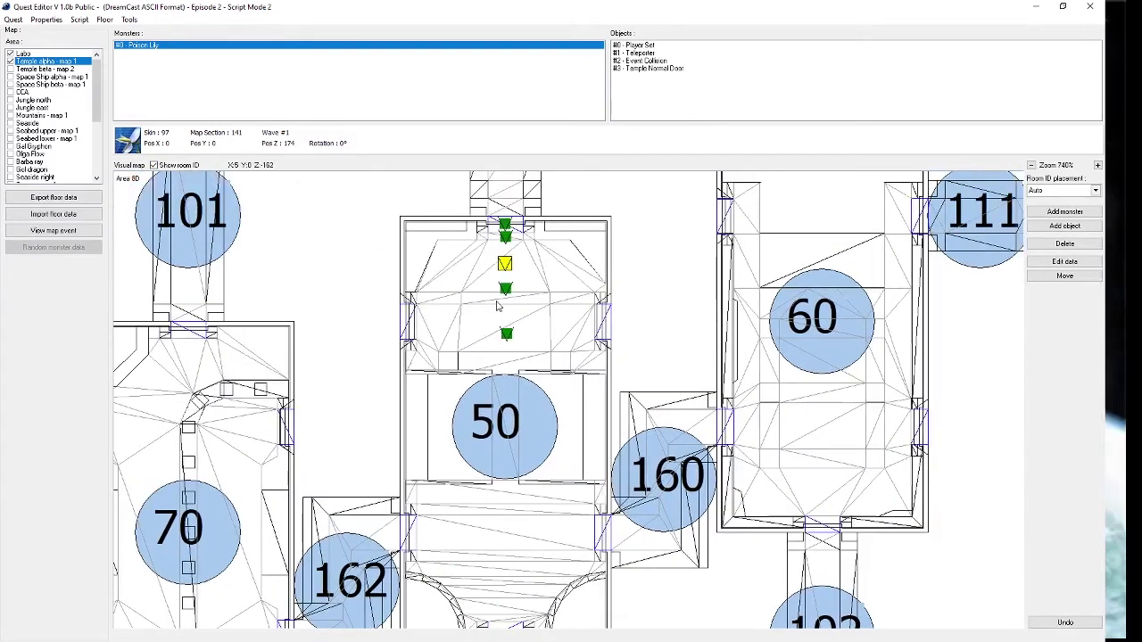
Move the Poison Lily slightly south into map section 50, to about Pos X -1, Pos Z -175.
{"action": "left_click", "coordinate": [1065, 276]}
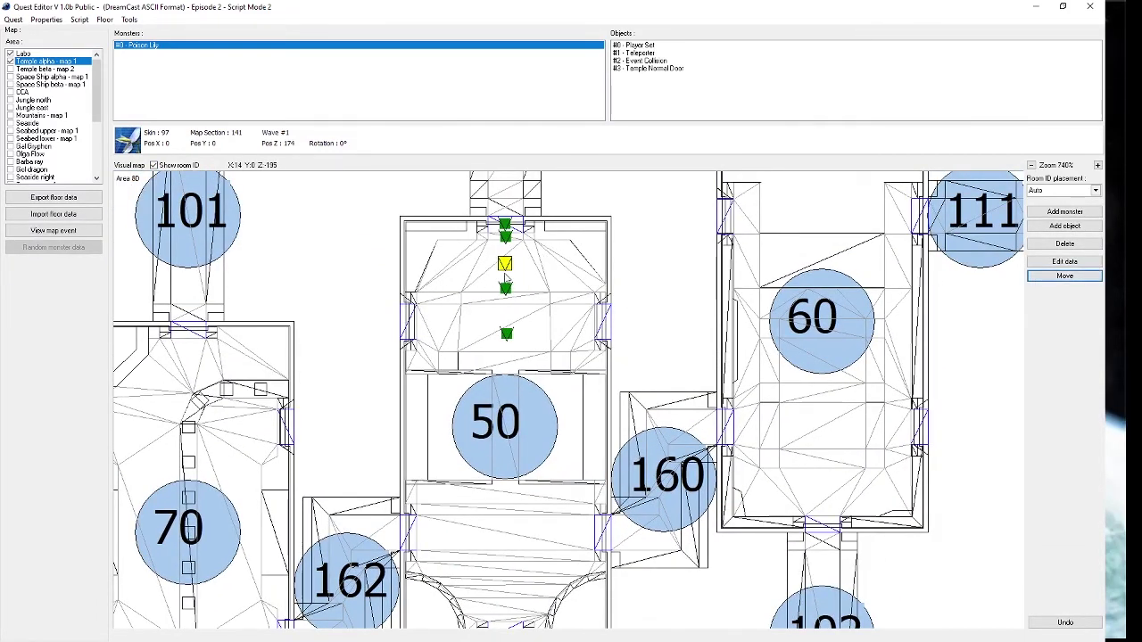
{"action": "scroll", "coordinate": [521, 272], "scroll_direction": "up", "scroll_amount": 2}
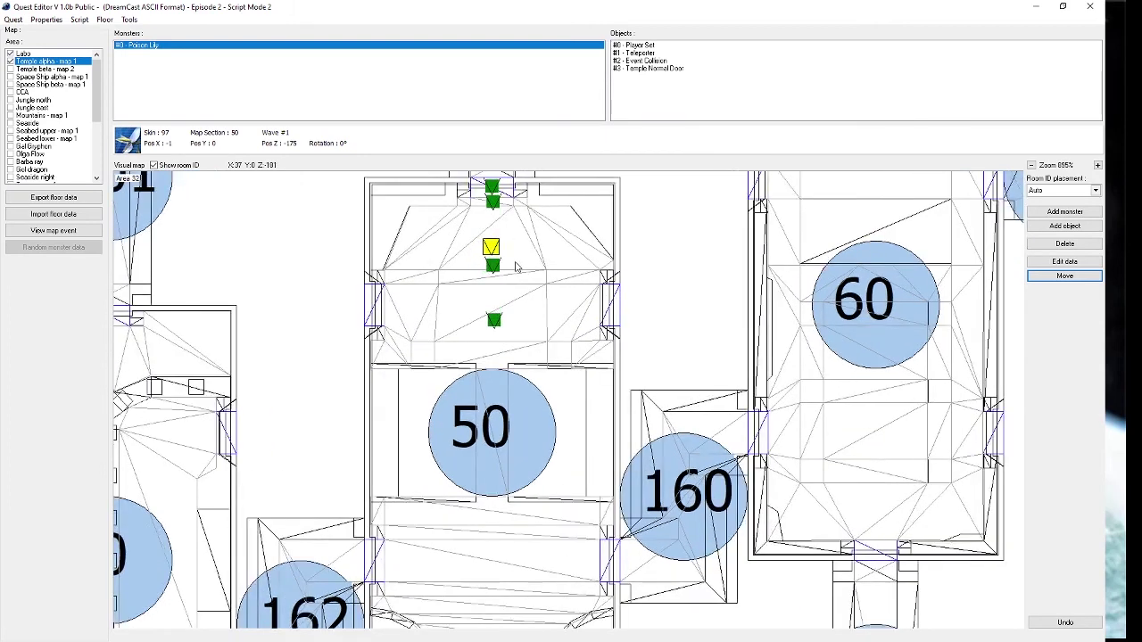
{"action": "scroll", "coordinate": [401, 223], "scroll_direction": "down", "scroll_amount": 1}
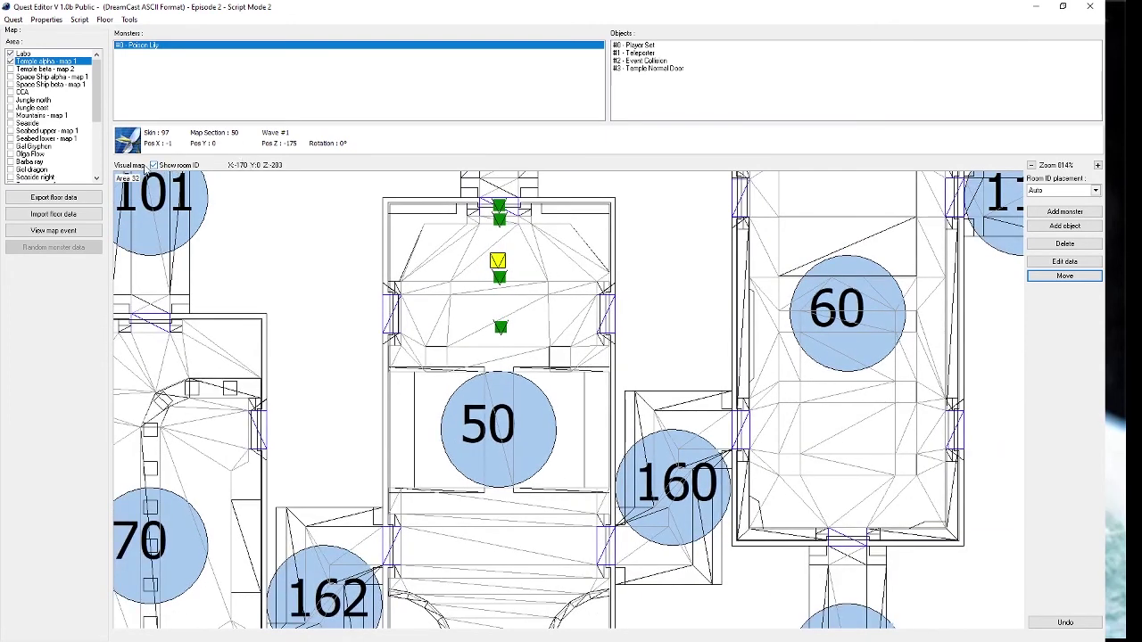
{"action": "scroll", "coordinate": [416, 324], "scroll_direction": "down", "scroll_amount": 10}
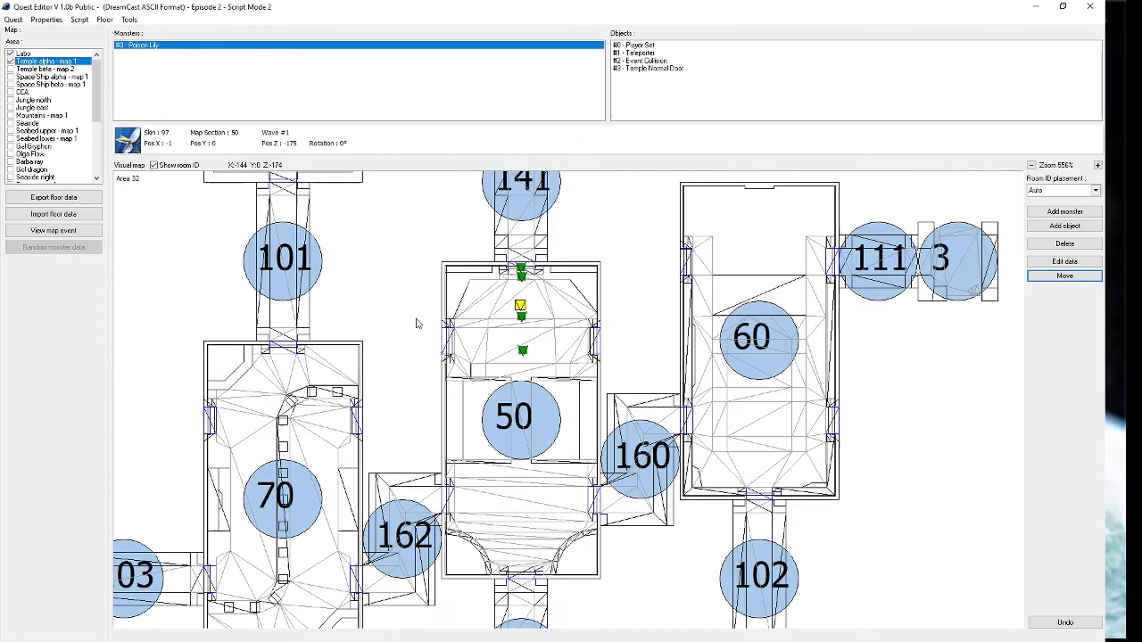
{"action": "scroll", "coordinate": [431, 352], "scroll_direction": "down", "scroll_amount": 5}
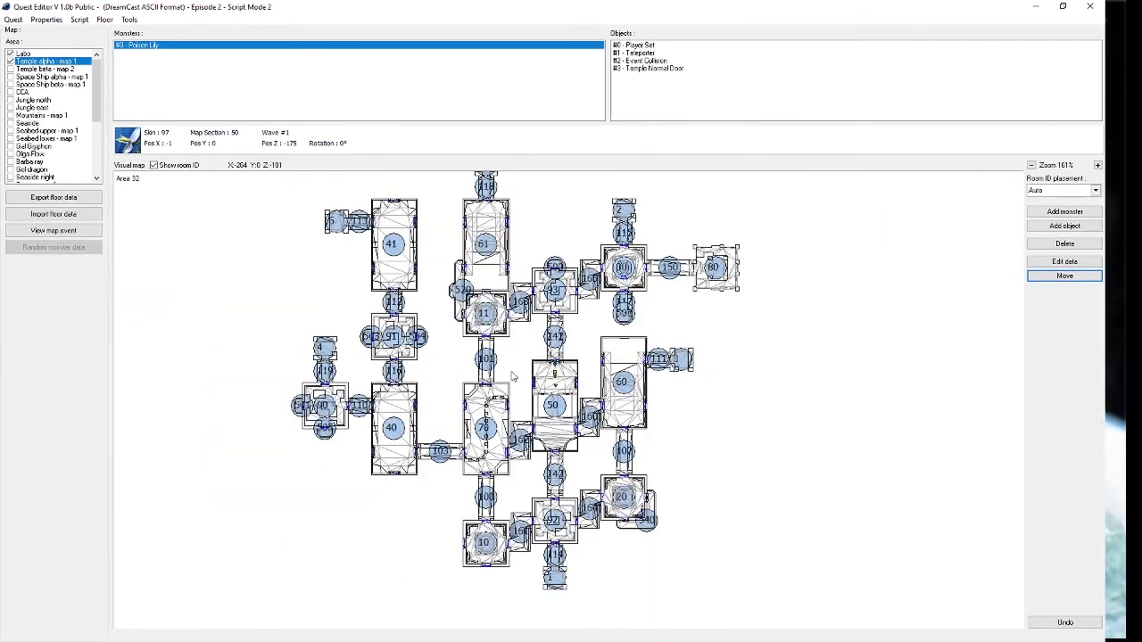
{"action": "scroll", "coordinate": [524, 397], "scroll_direction": "up", "scroll_amount": 9}
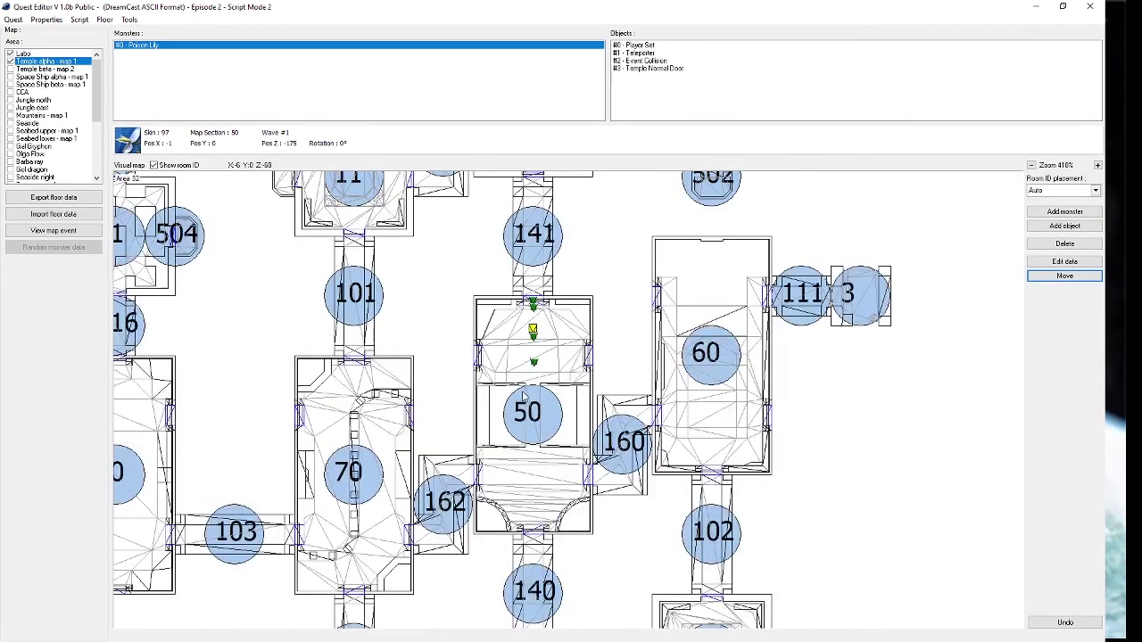
Save the quest over QEDIT Tutorial.qst on the Desktop in the Server Quest file(GC) format.
{"action": "scroll", "coordinate": [524, 397], "scroll_direction": "up", "scroll_amount": 4}
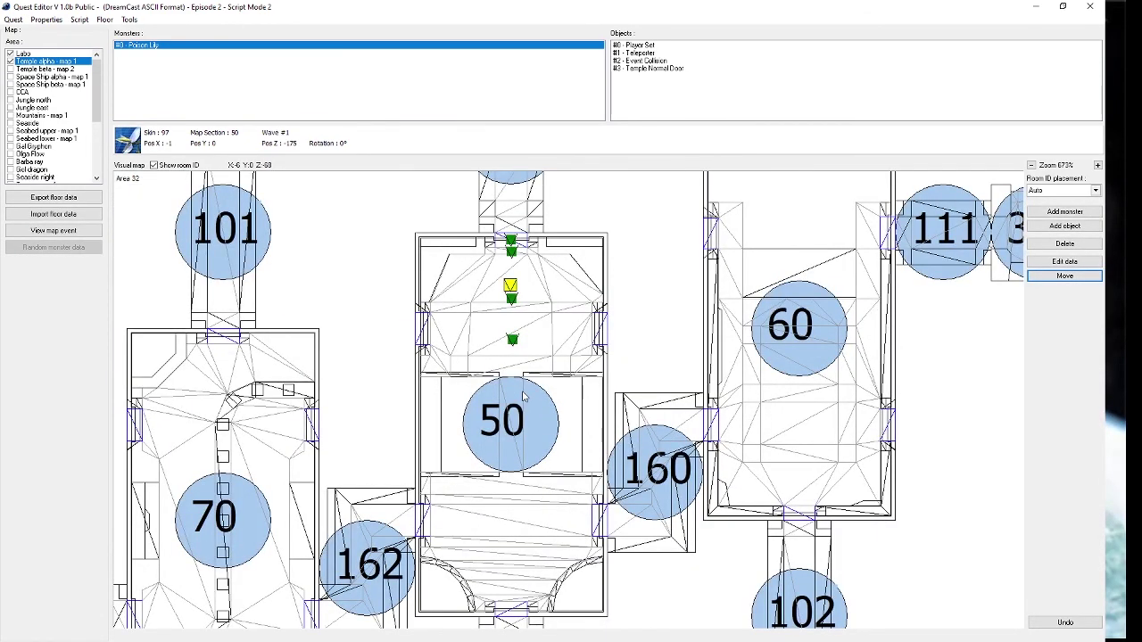
{"action": "left_click", "coordinate": [13, 19]}
{"action": "key", "text": "ctrl+s"}
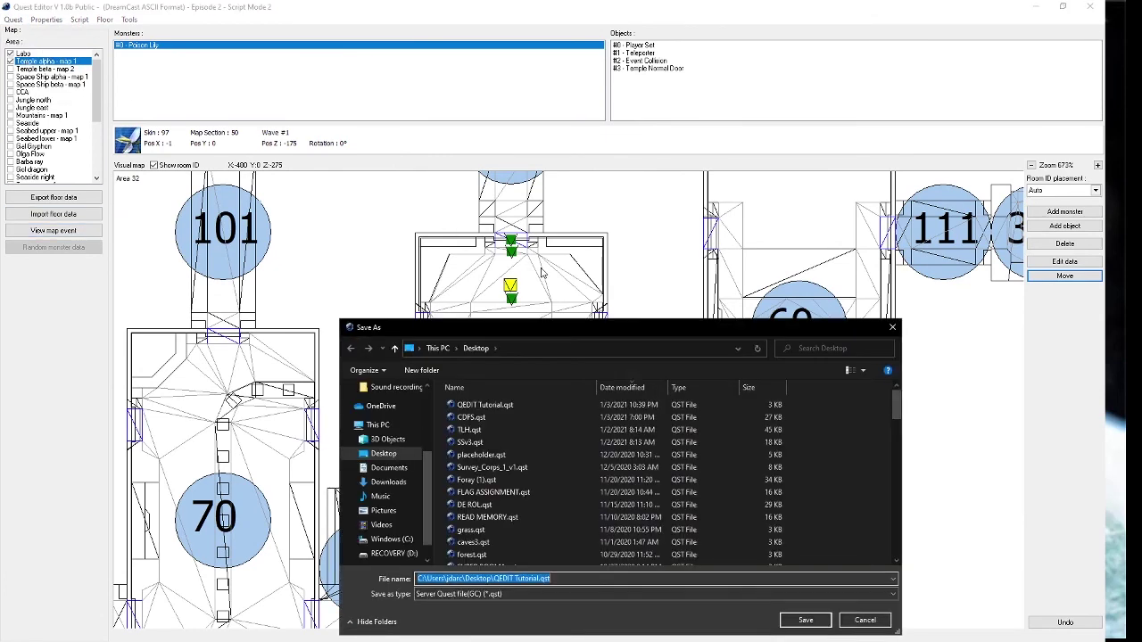
{"action": "left_click", "coordinate": [806, 619]}
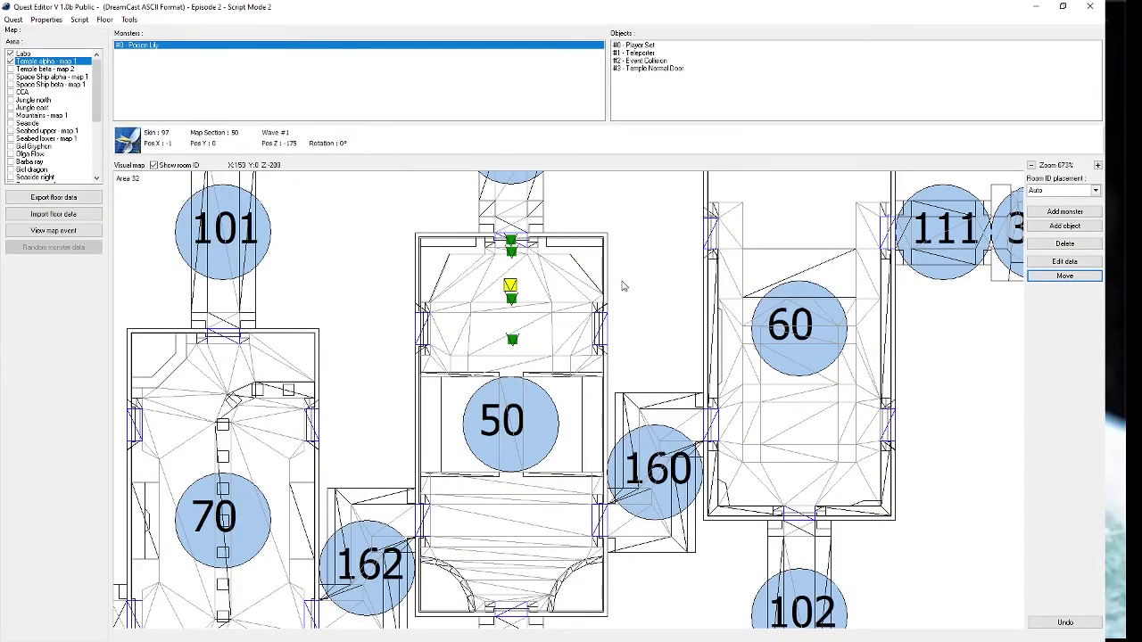
{"action": "scroll", "coordinate": [571, 344], "scroll_direction": "down", "scroll_amount": 2}
{"action": "scroll", "coordinate": [562, 341], "scroll_direction": "up", "scroll_amount": 2}
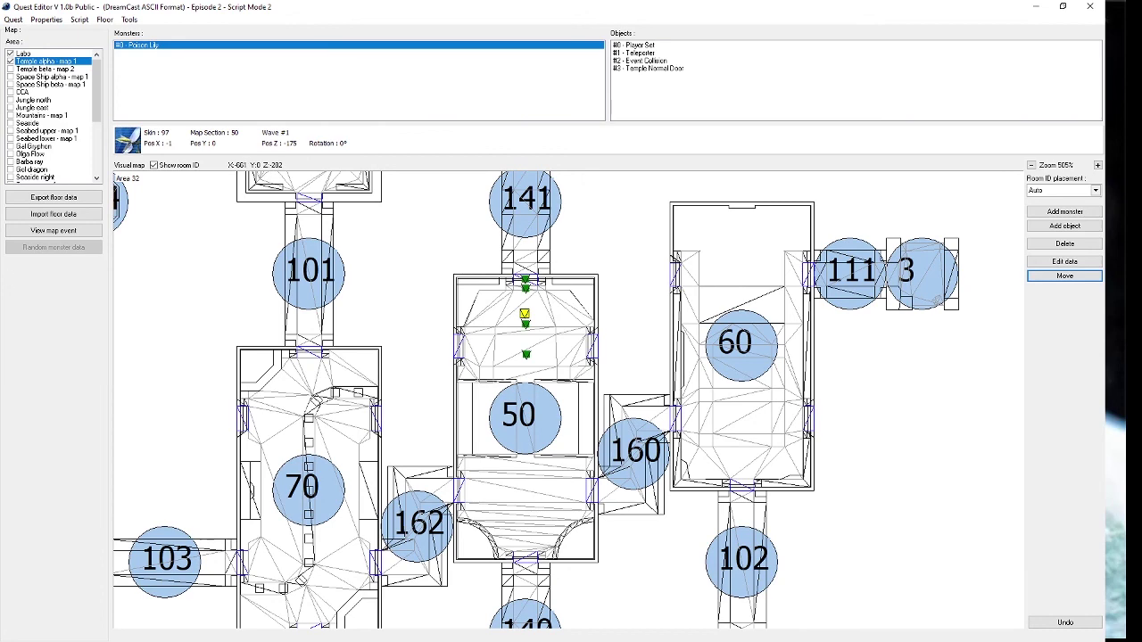
Switch to the game in Dolphin and load the test quest from the TEST category at the Hunter's Guild counter.
{"action": "mouse_move", "coordinate": [9, 279]}
{"action": "left_click", "coordinate": [78, 319]}
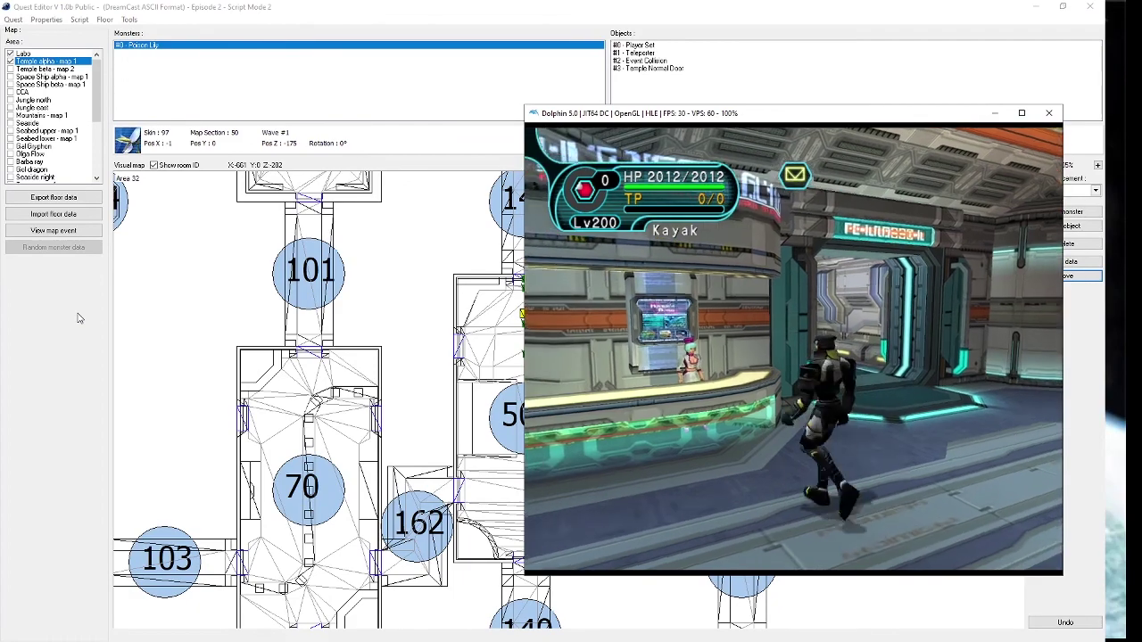
{"action": "key", "text": "x"}
{"action": "key", "text": "x"}
{"action": "key", "text": "x"}
{"action": "key", "text": "Up"}
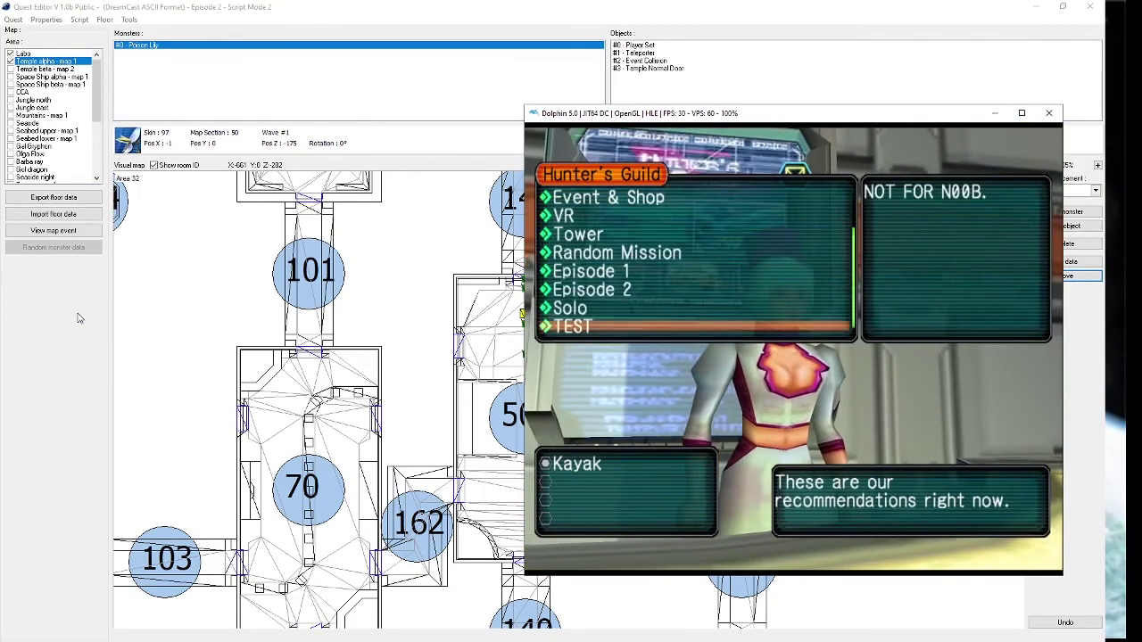
{"action": "key", "text": "x"}
{"action": "key", "text": "x"}
{"action": "key", "text": "x"}
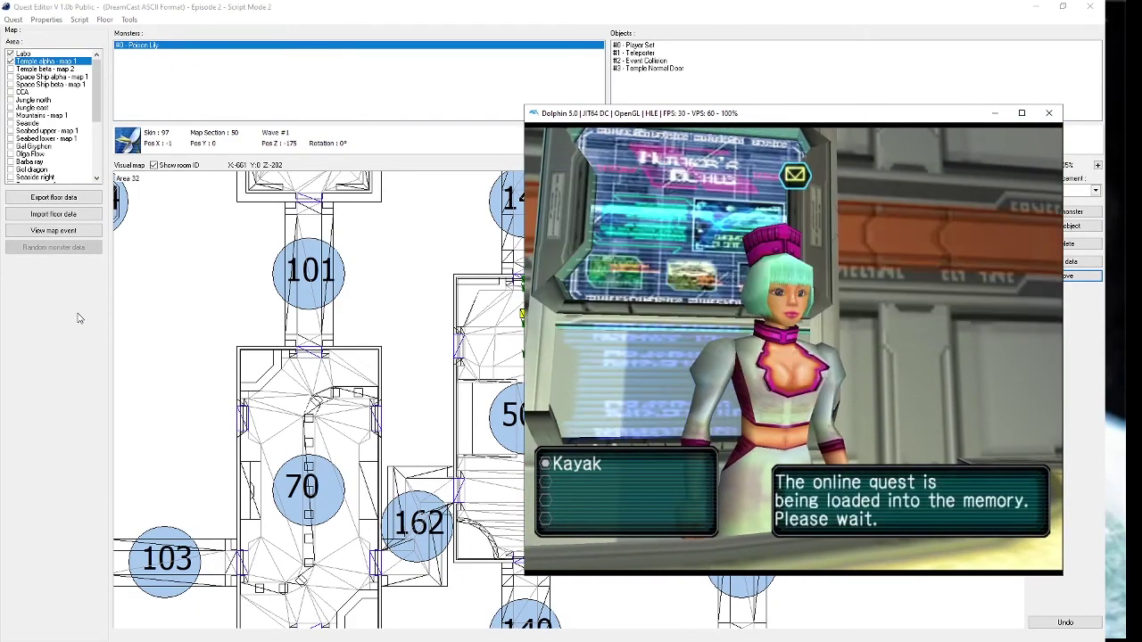